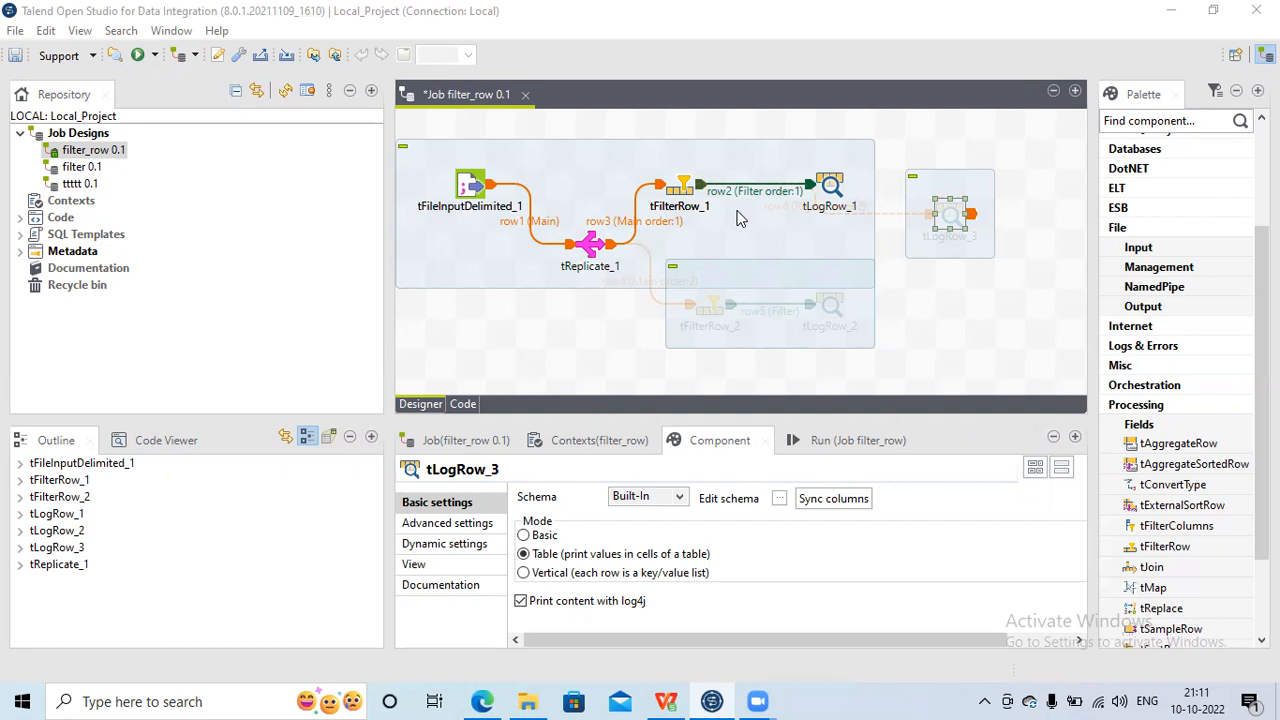
- Inspect tFileInputDelimited_1's settings, then switch to WPS Office and review the columns and employee rows of EmployeeSalary.csv
click(475, 190)
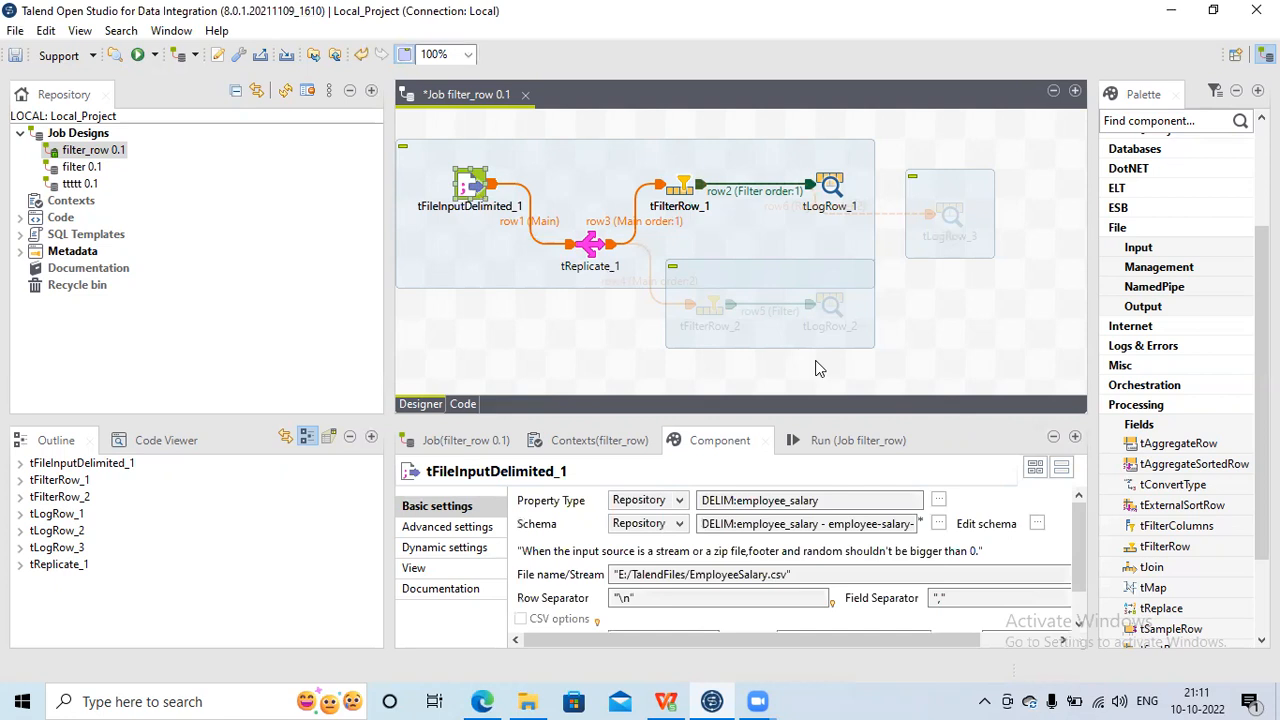
click(668, 700)
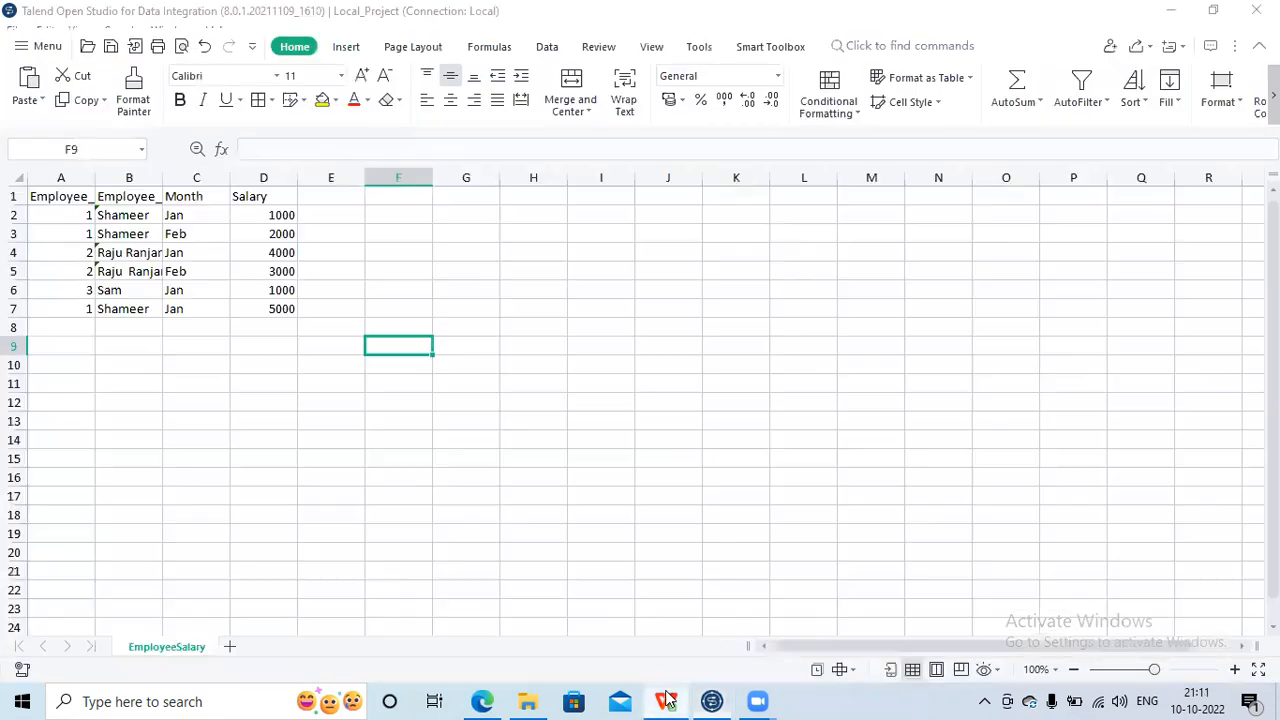
click(58, 196)
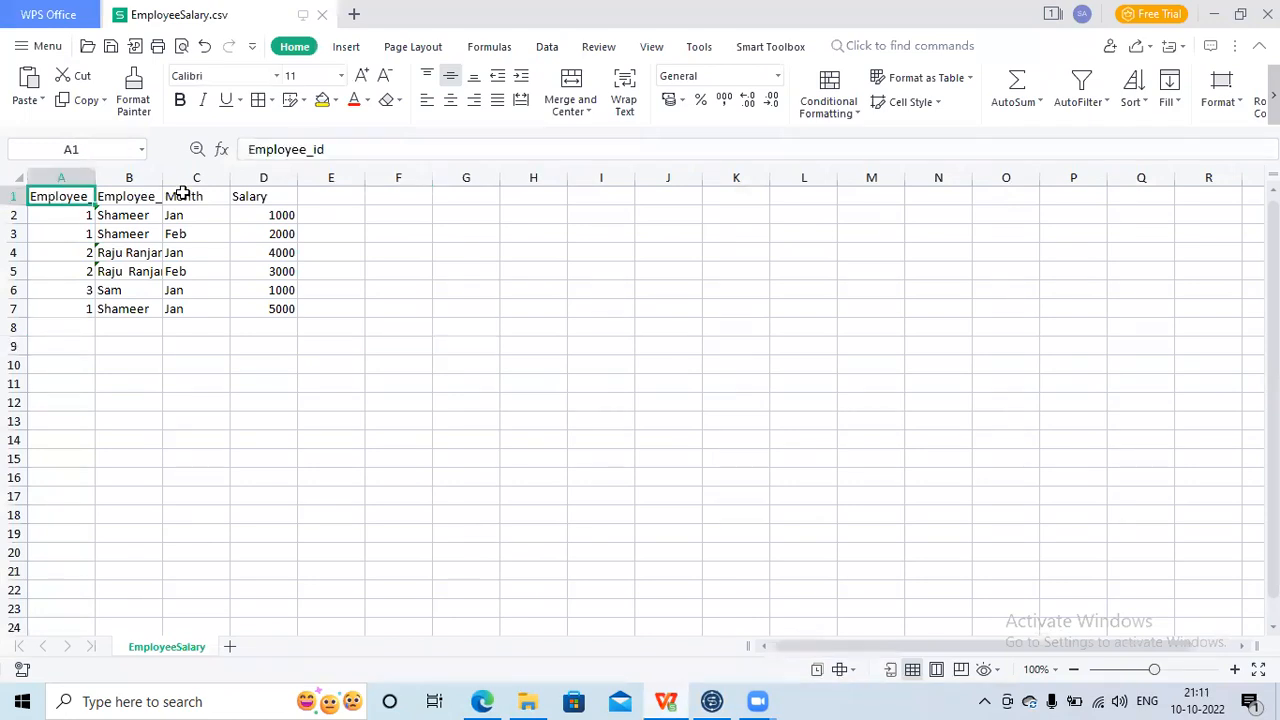
click(244, 197)
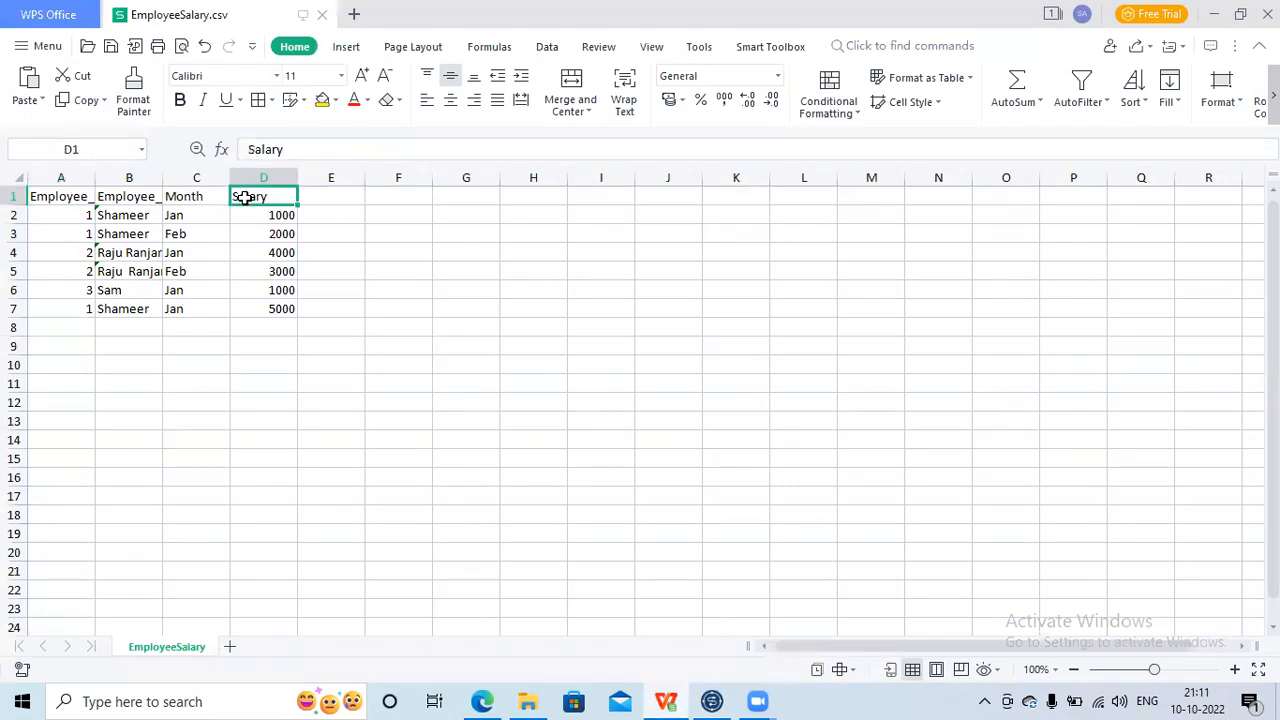
click(77, 215)
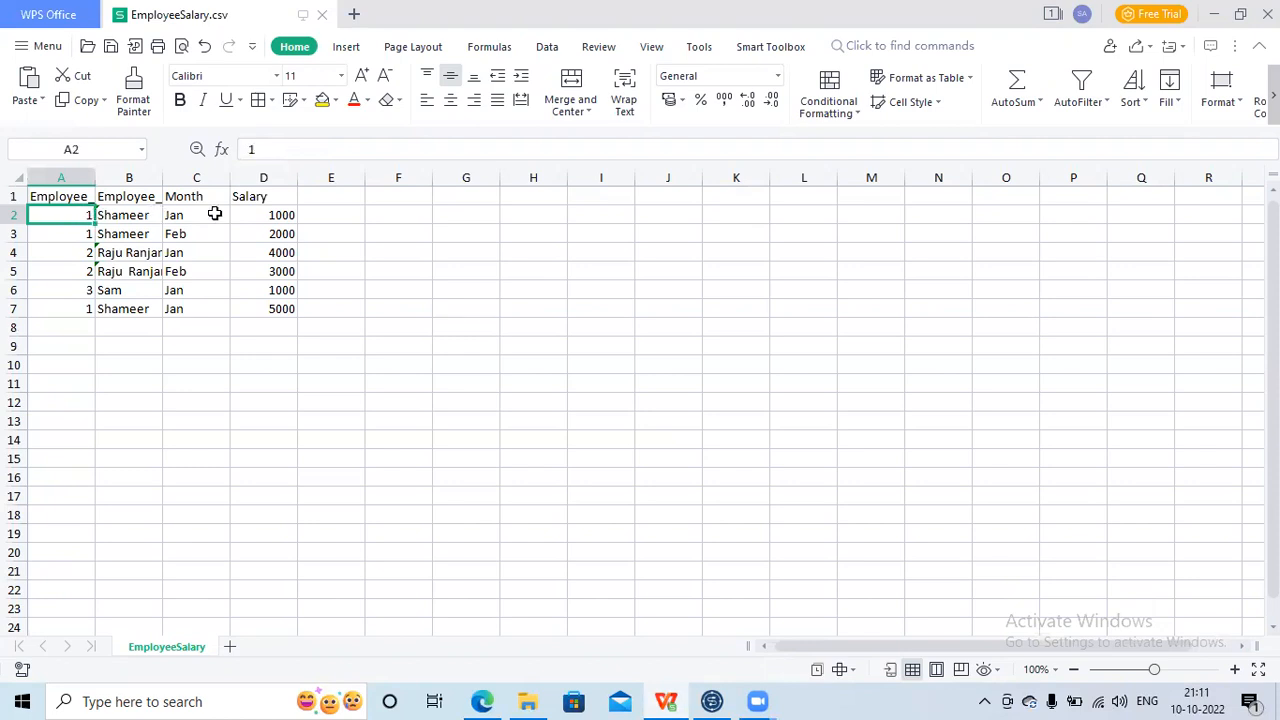
click(66, 249)
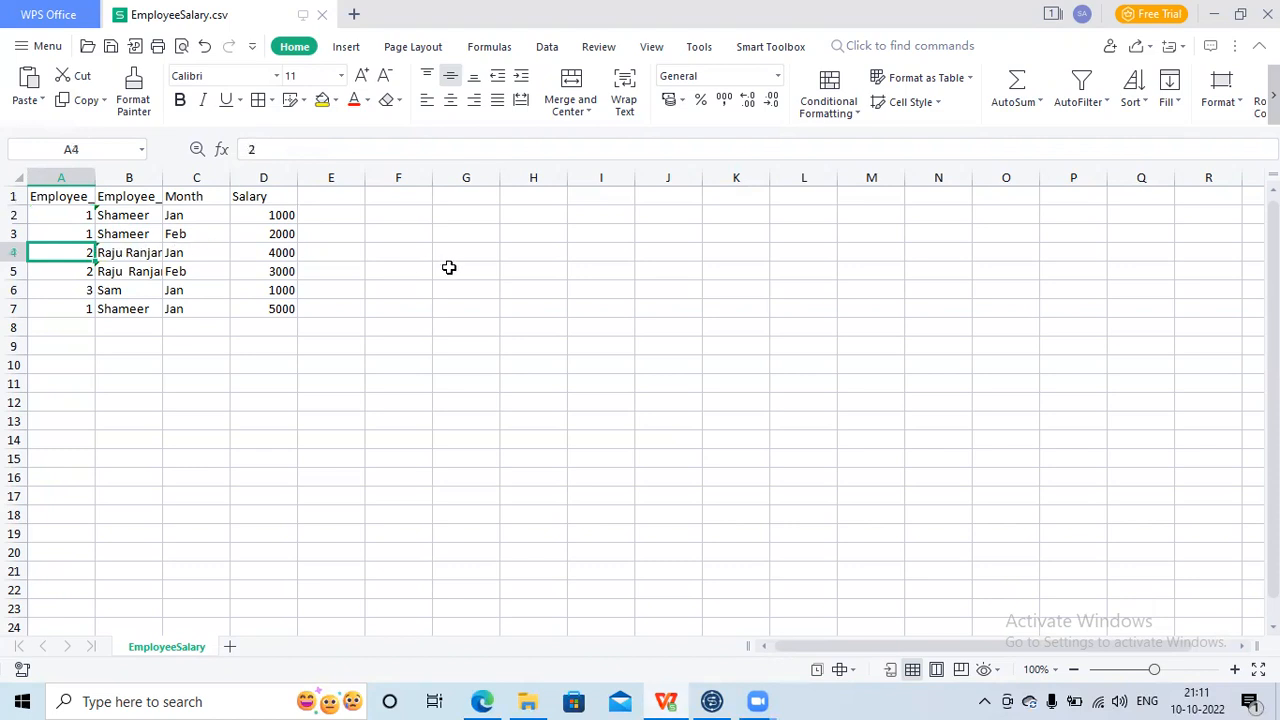
- Return to Talend Open Studio and examine tFilterRow_1's filter conditions in an enlarged settings view, comparing them with the source CSV
click(713, 701)
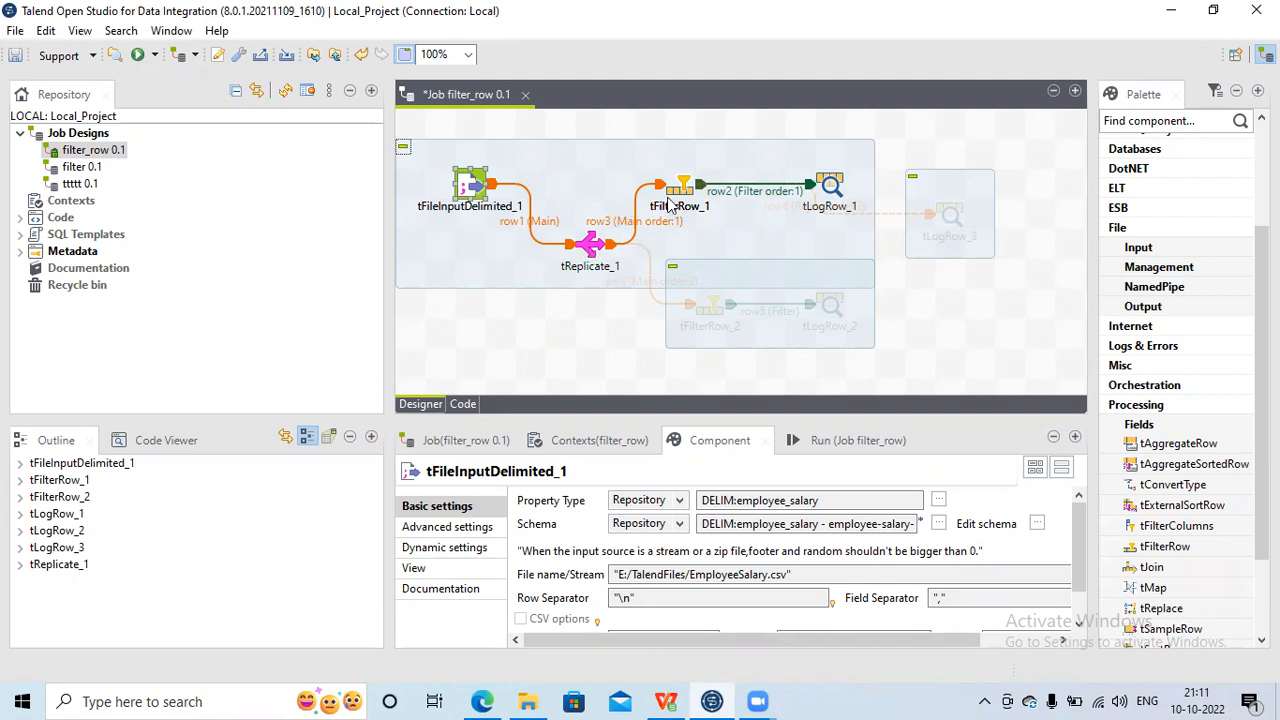
click(680, 190)
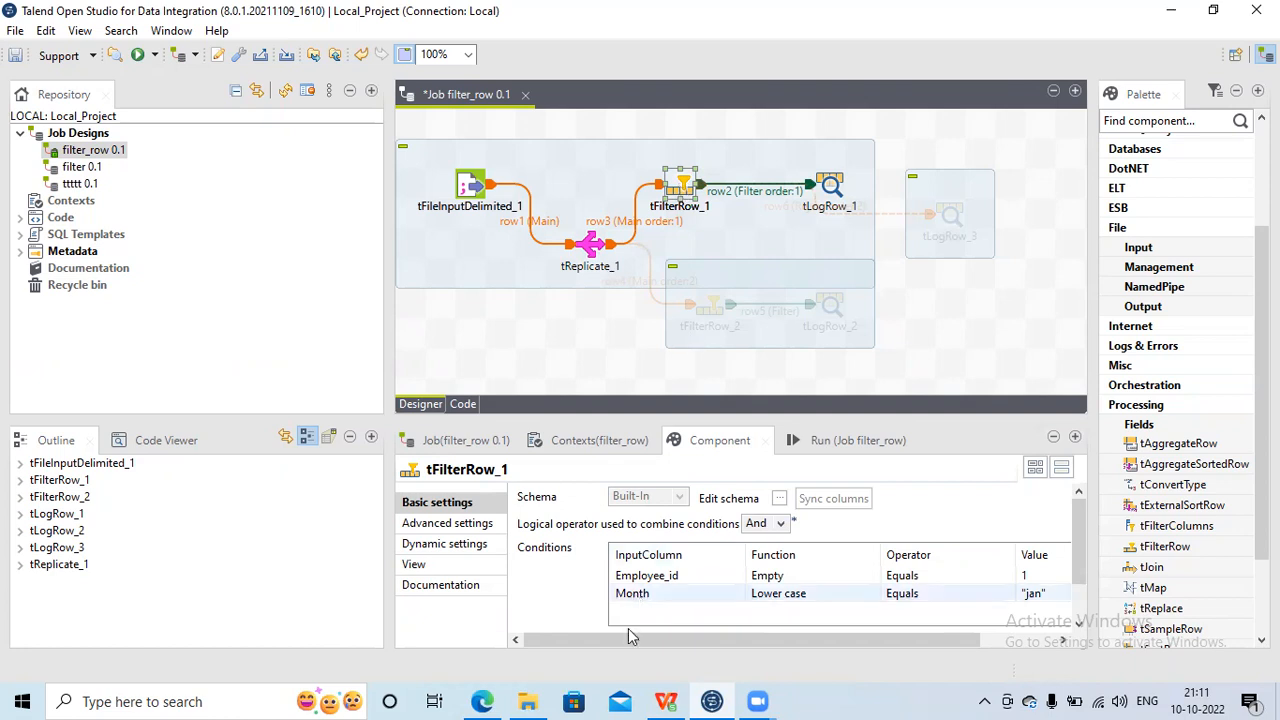
click(662, 699)
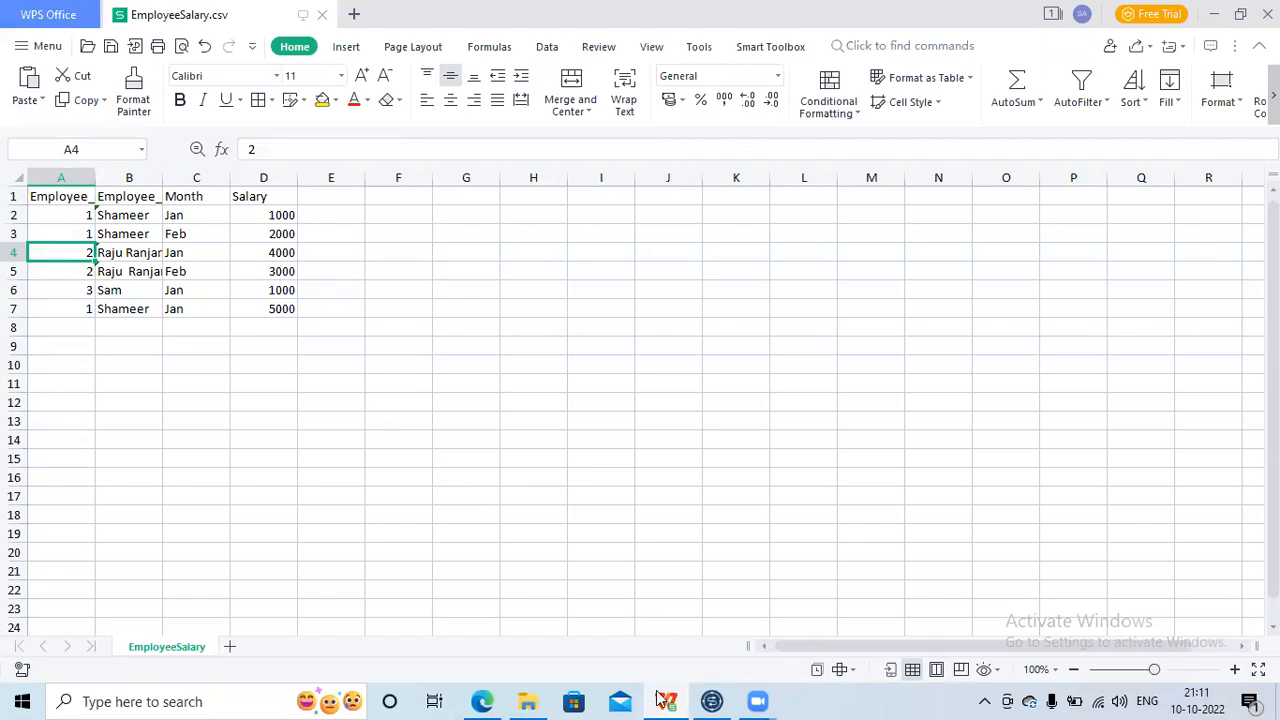
mouse_move(711, 700)
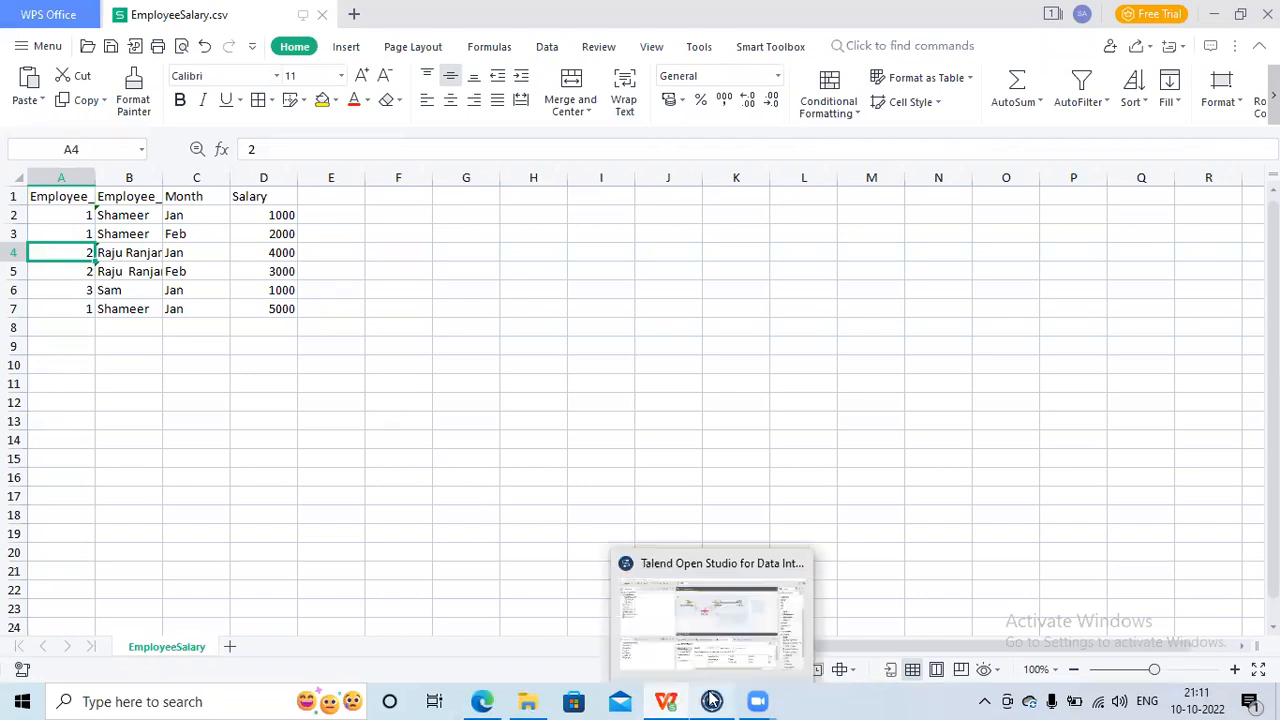
click(705, 627)
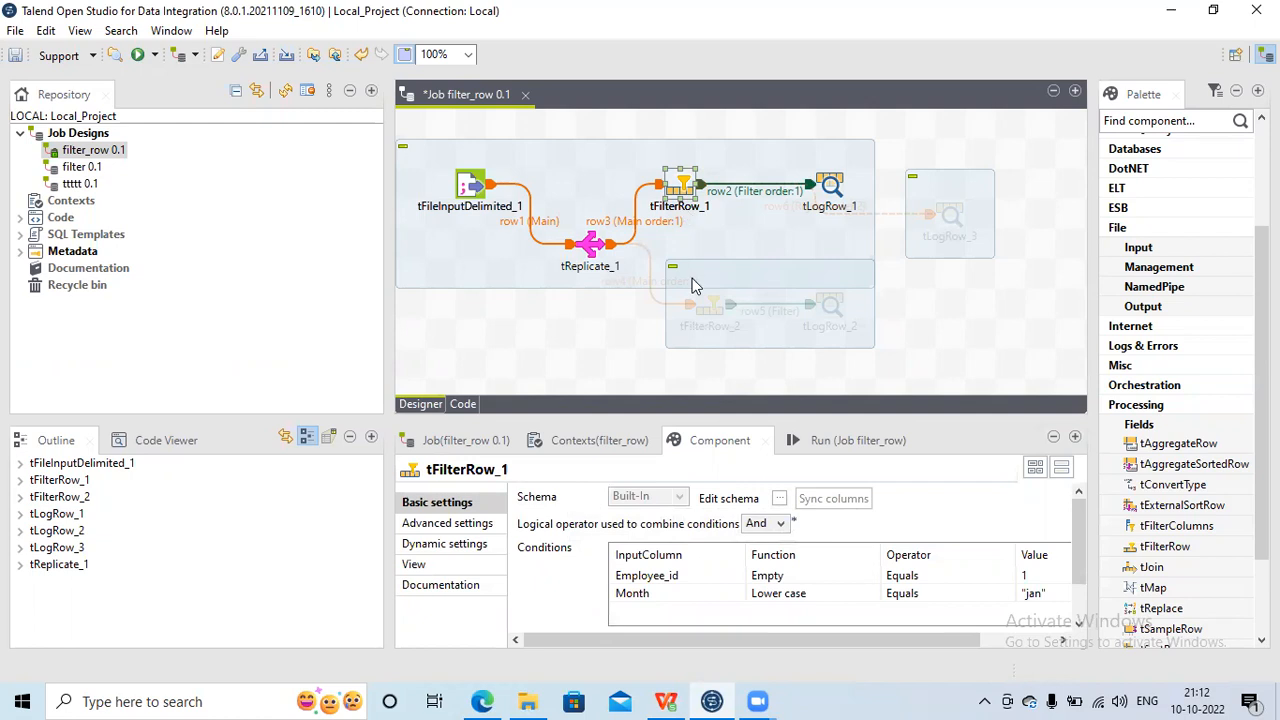
double_click(714, 441)
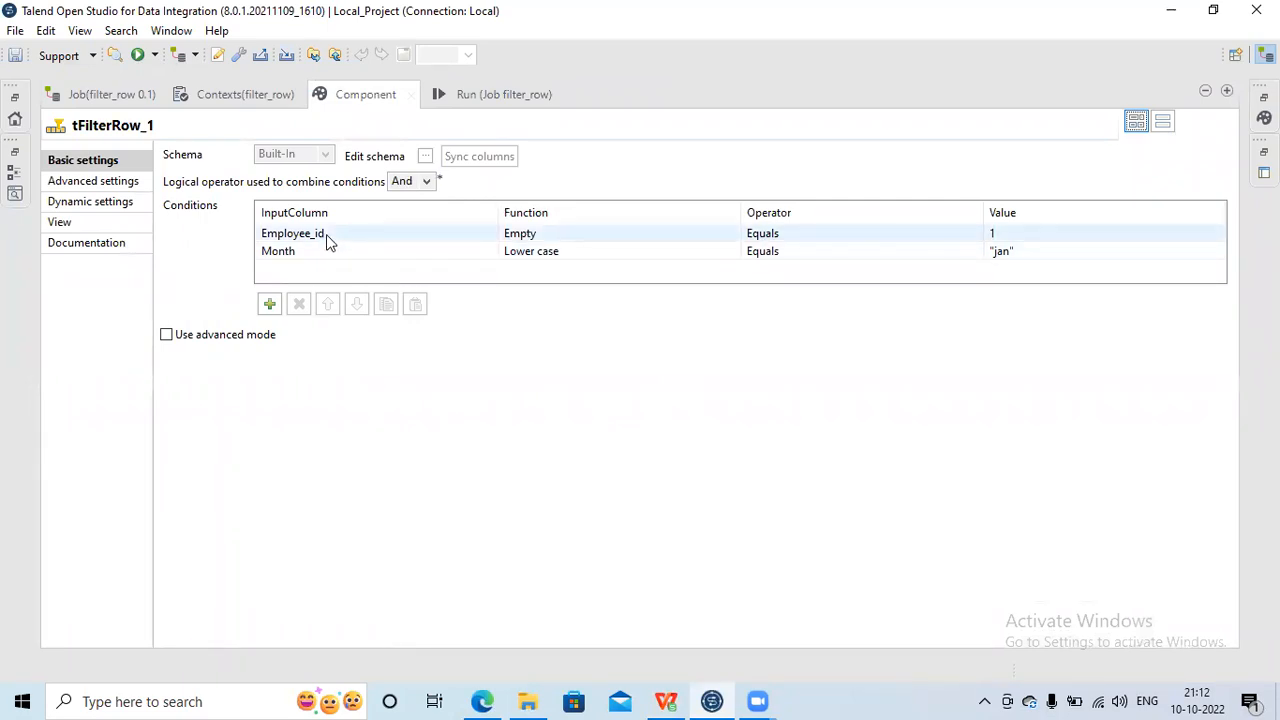
- Add a third condition to tFilterRow_1 and set its input column to Month
click(270, 305)
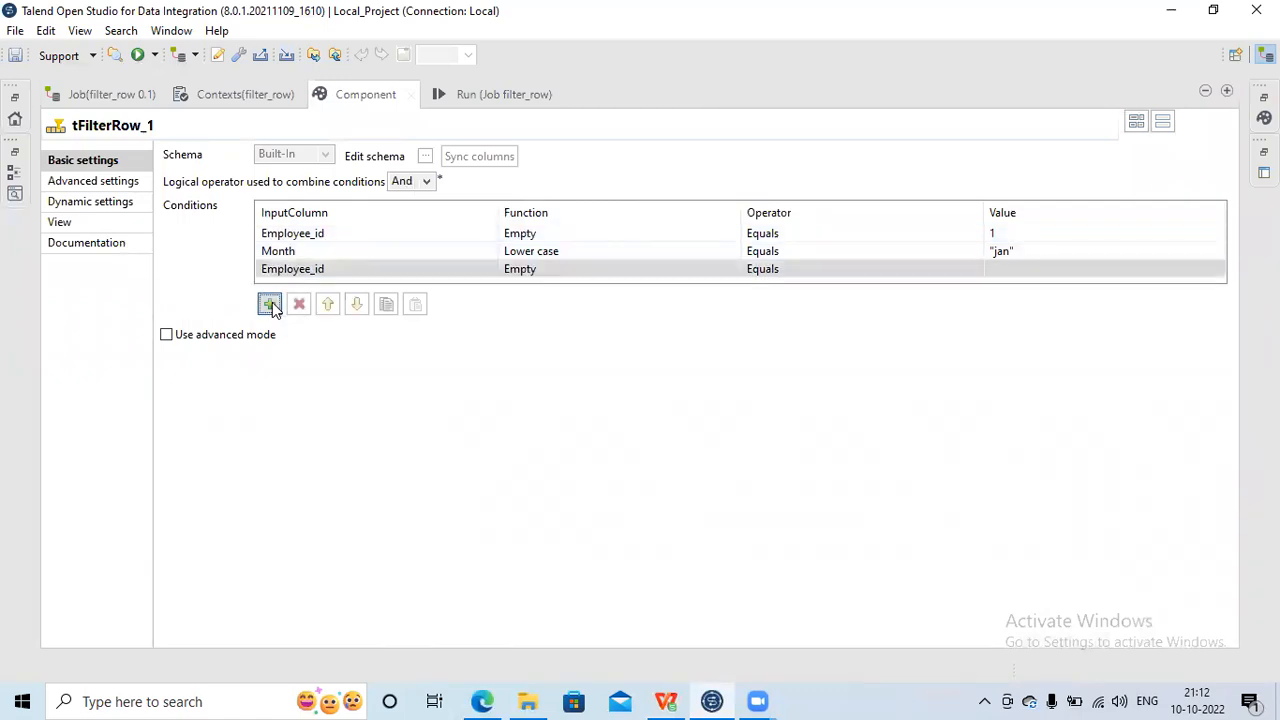
click(337, 272)
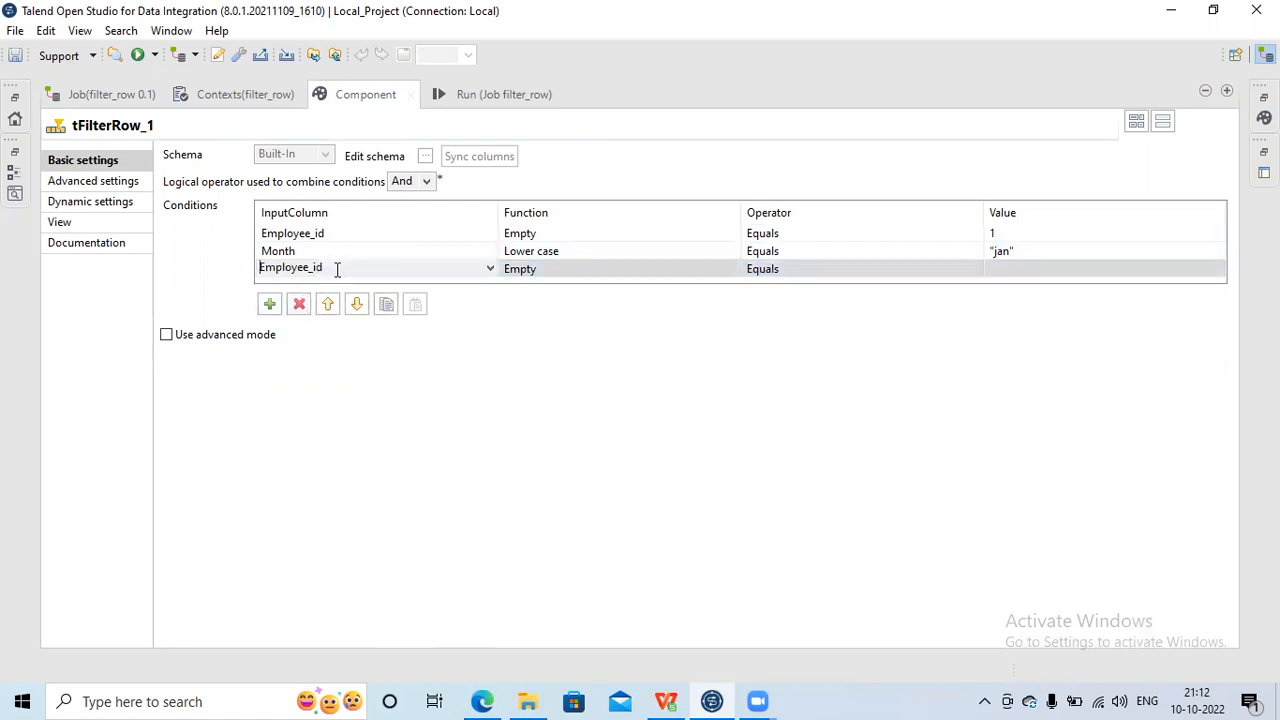
click(490, 270)
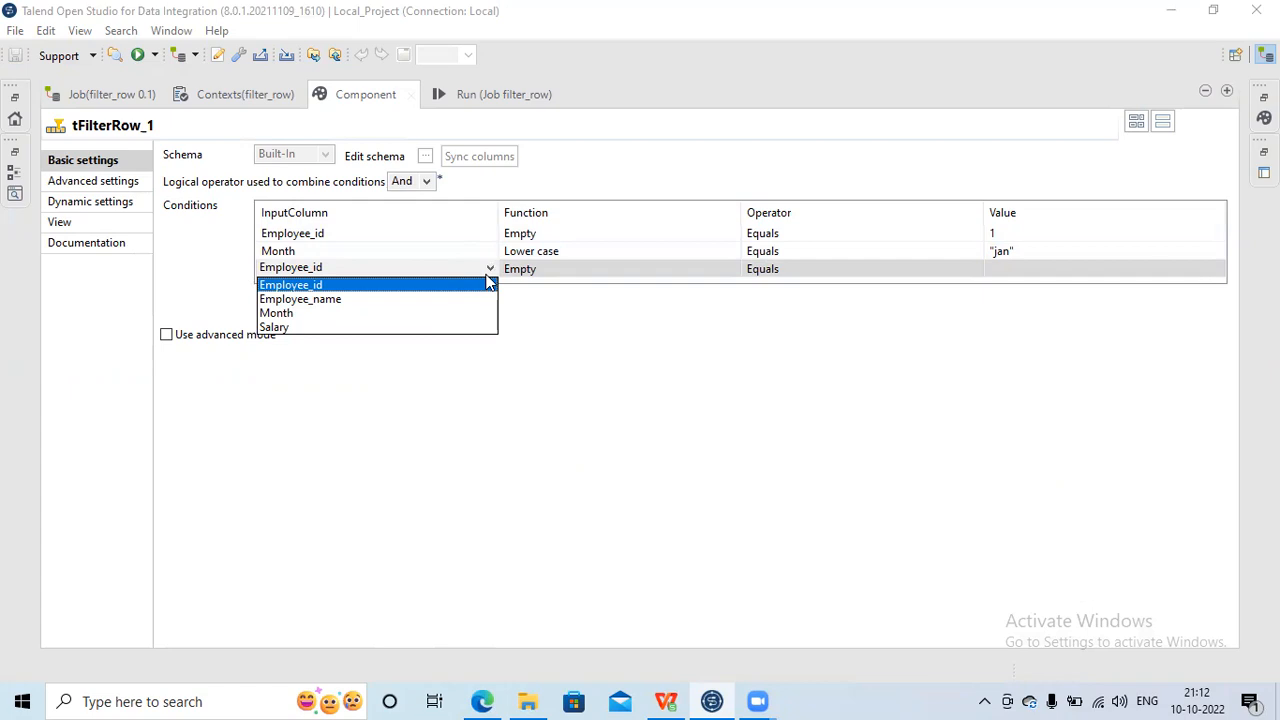
click(592, 270)
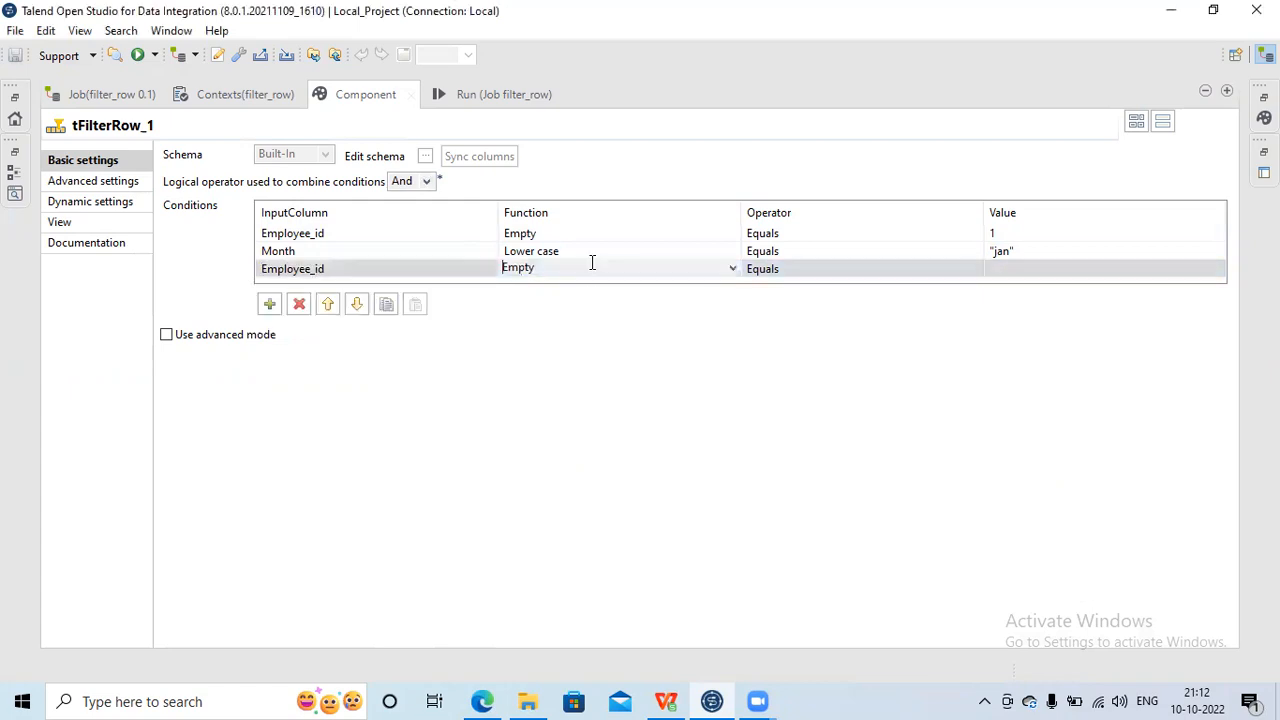
click(730, 270)
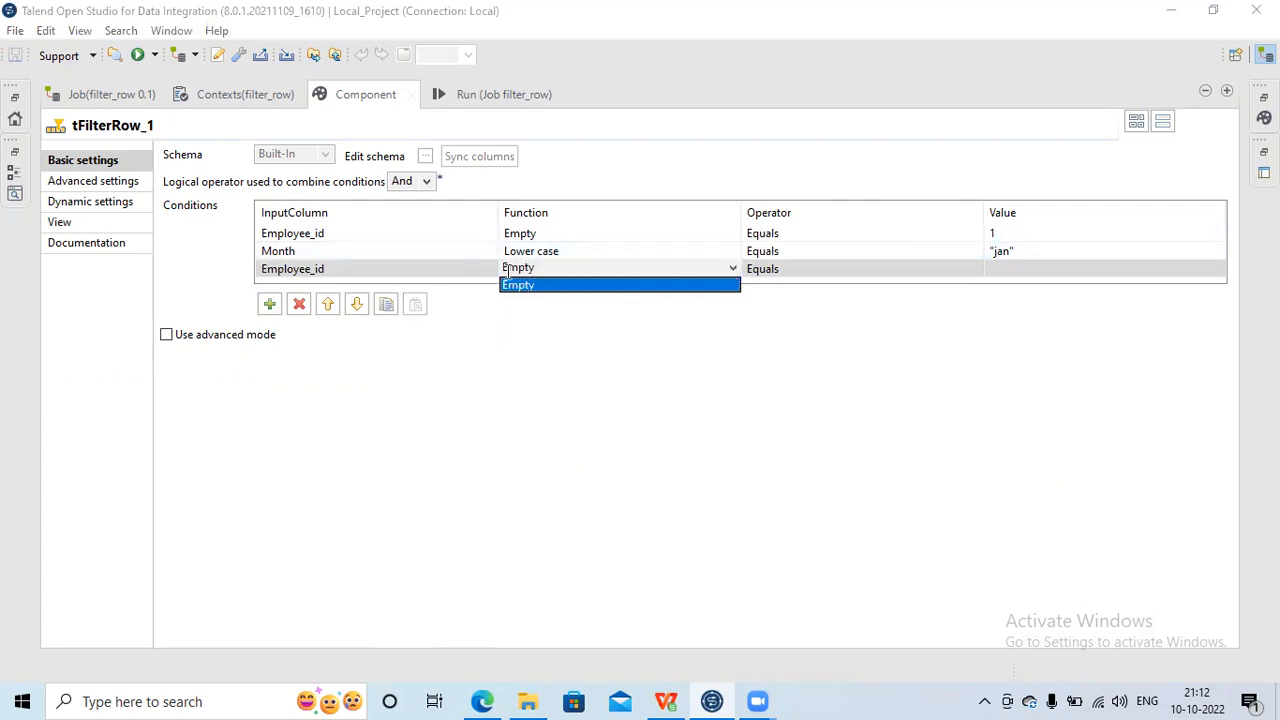
click(463, 279)
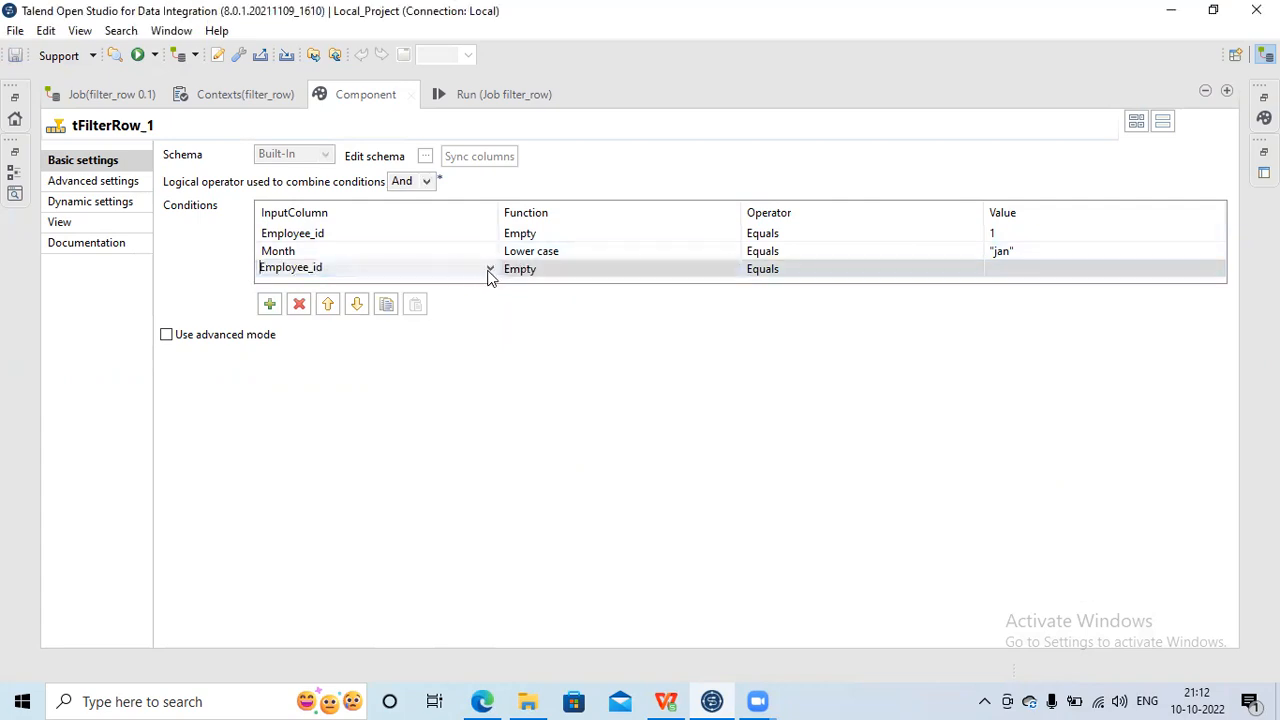
click(487, 270)
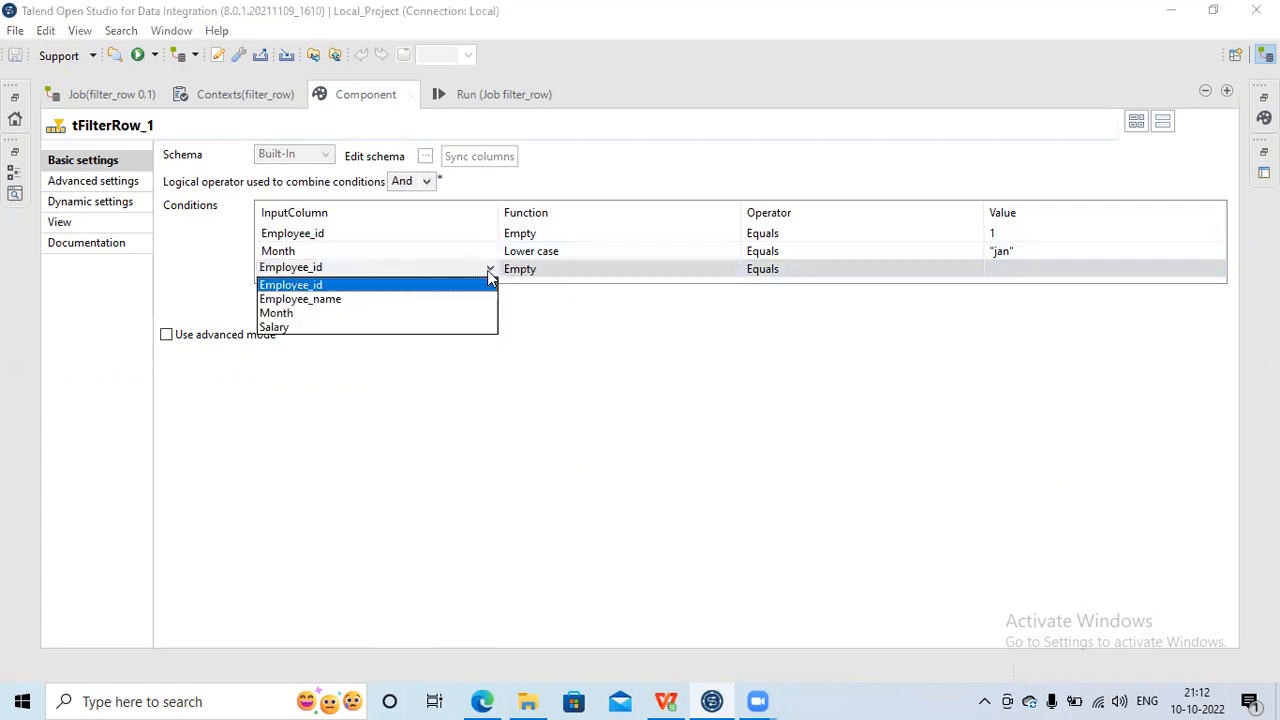
click(296, 314)
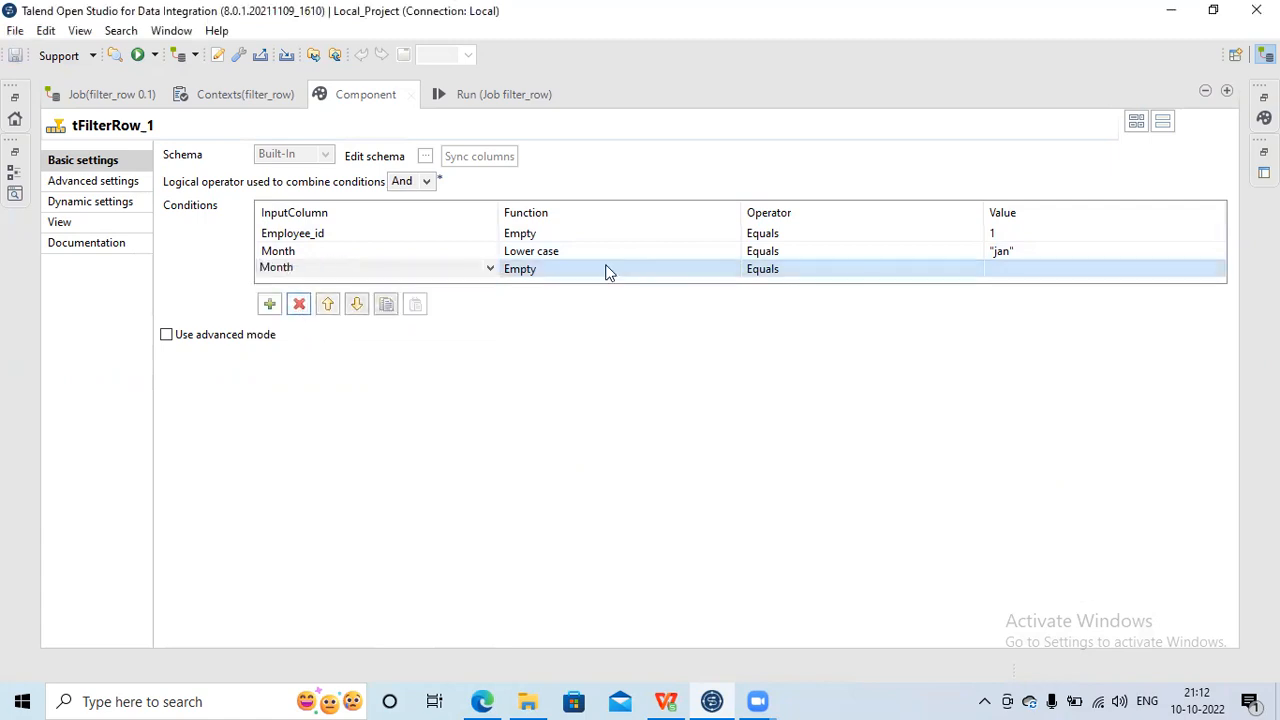
- Review the functions and comparison operators available for the third condition on Month, and its value field
click(670, 269)
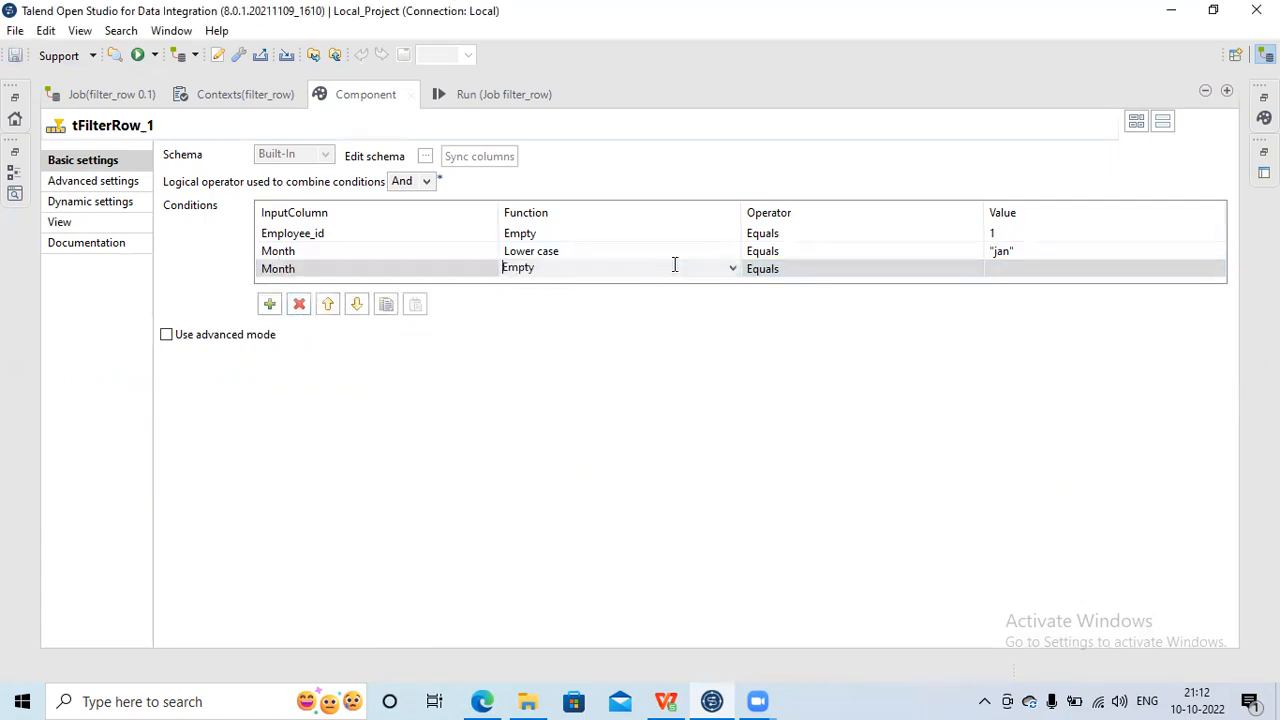
click(736, 271)
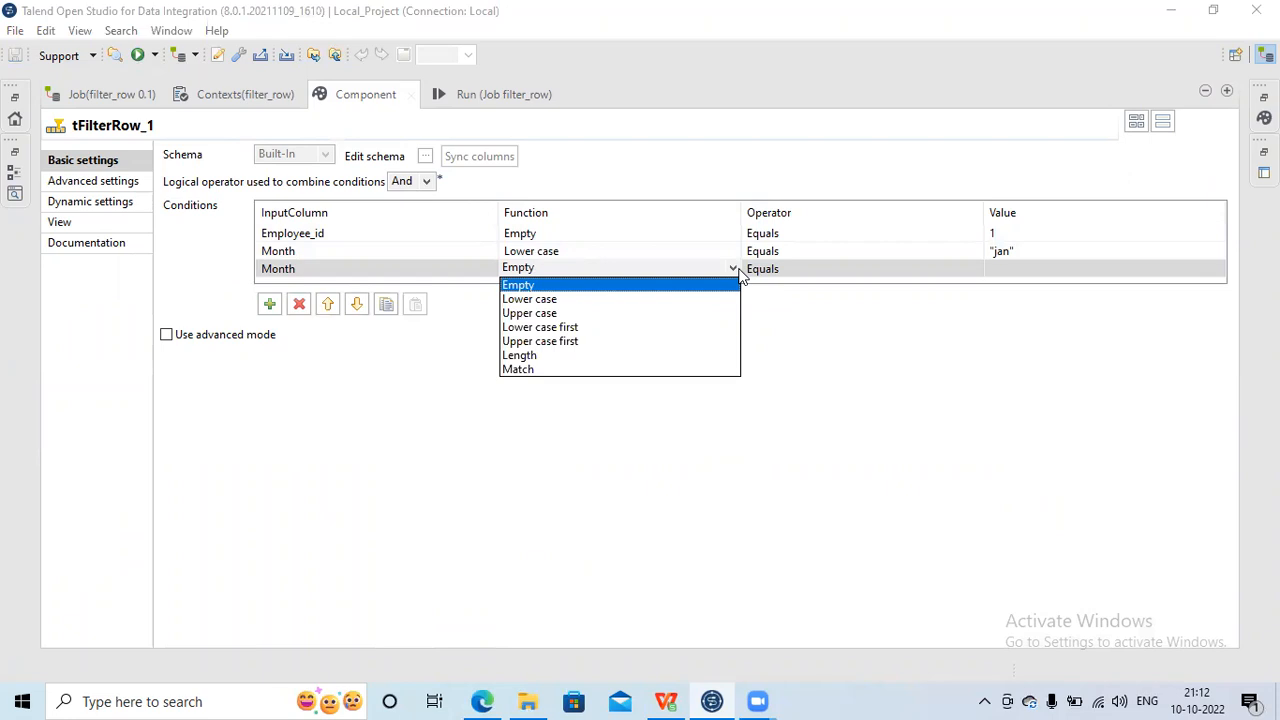
click(777, 269)
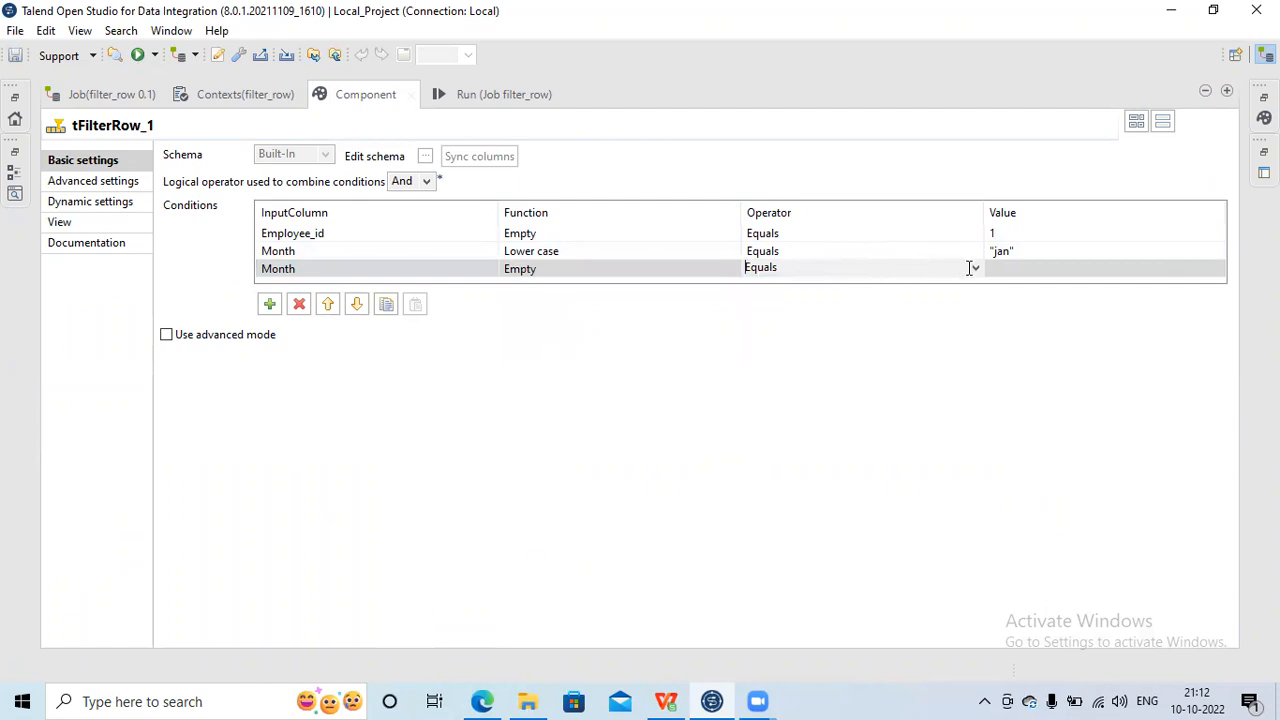
click(975, 270)
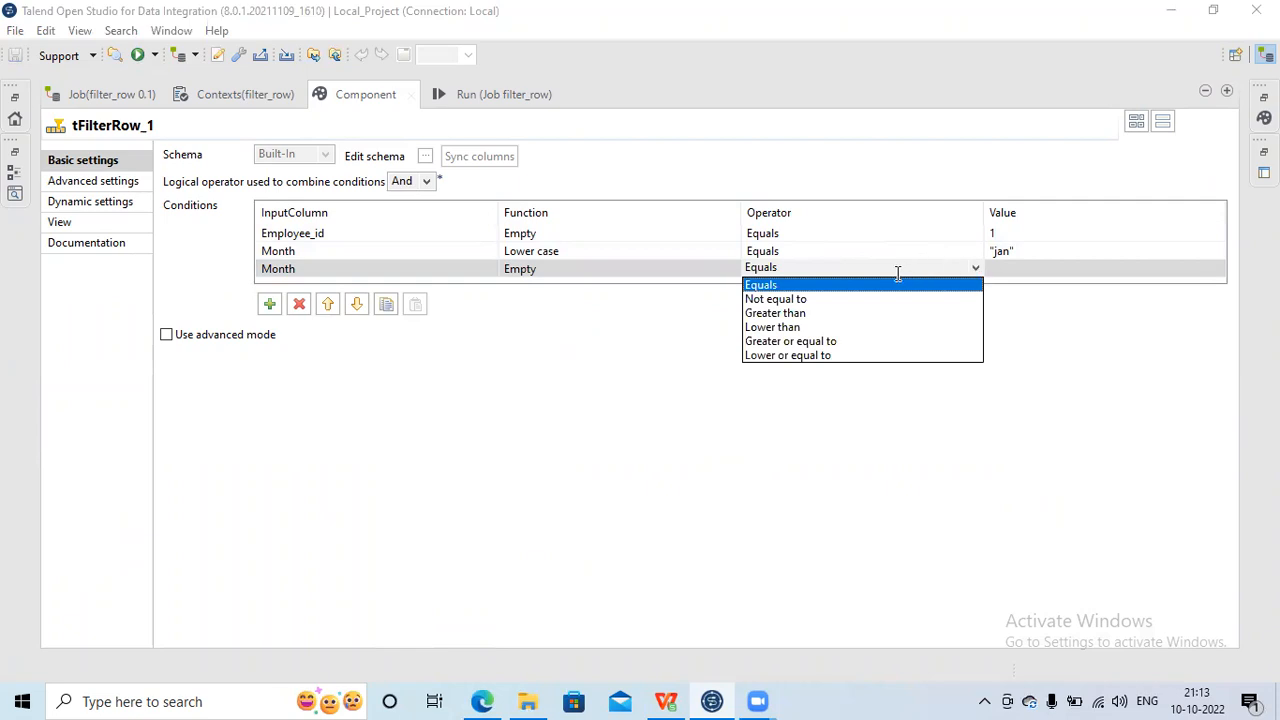
click(1049, 268)
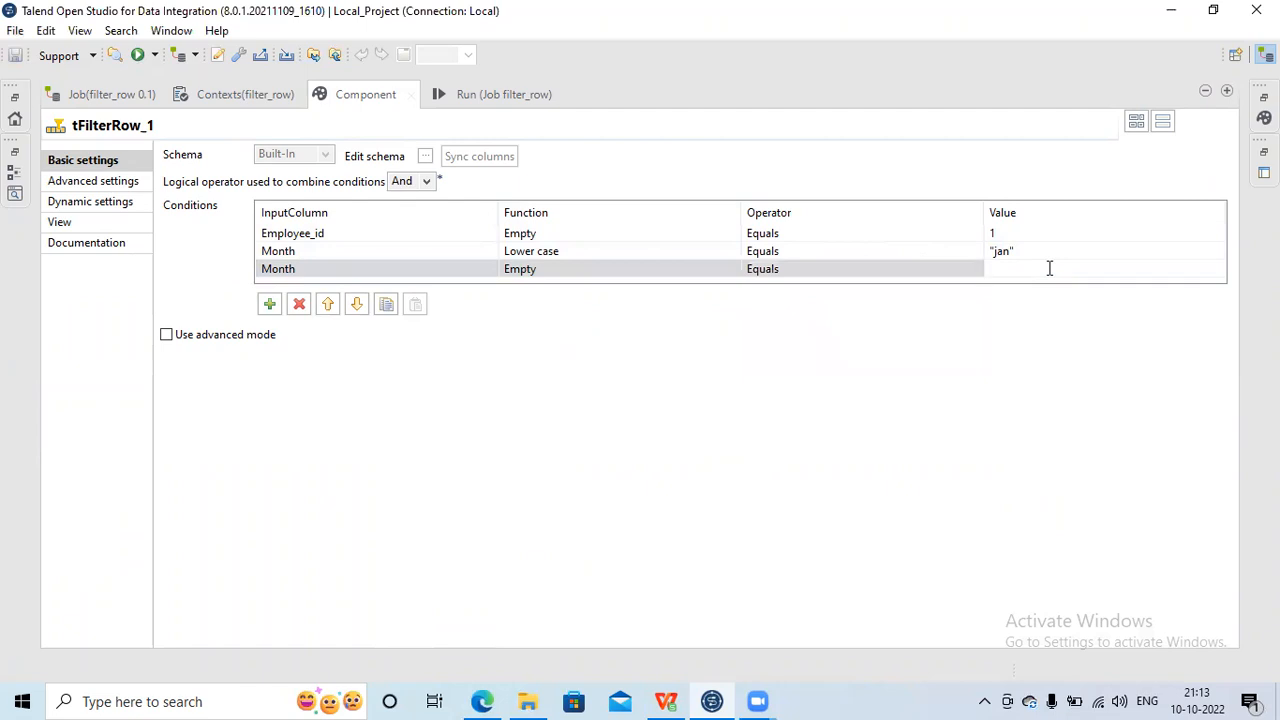
- Remove the third condition from tFilterRow_1, then add another blank condition and delete it again
click(905, 272)
click(300, 305)
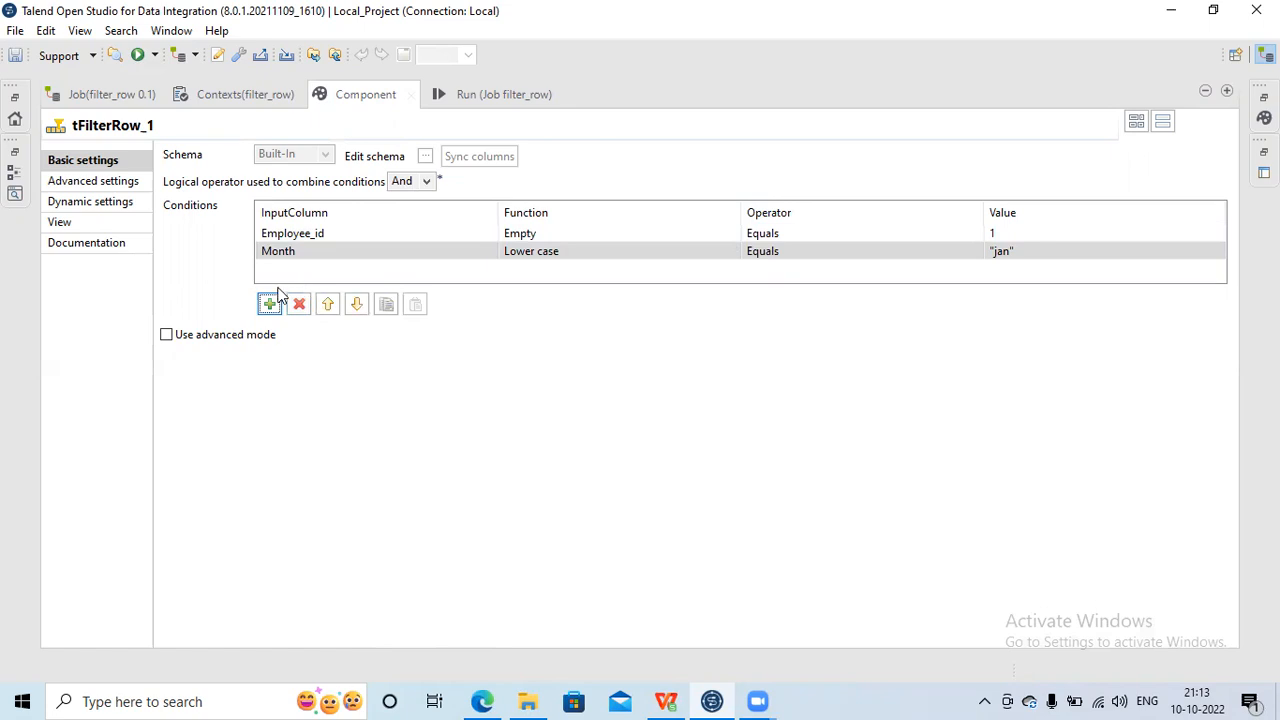
click(268, 305)
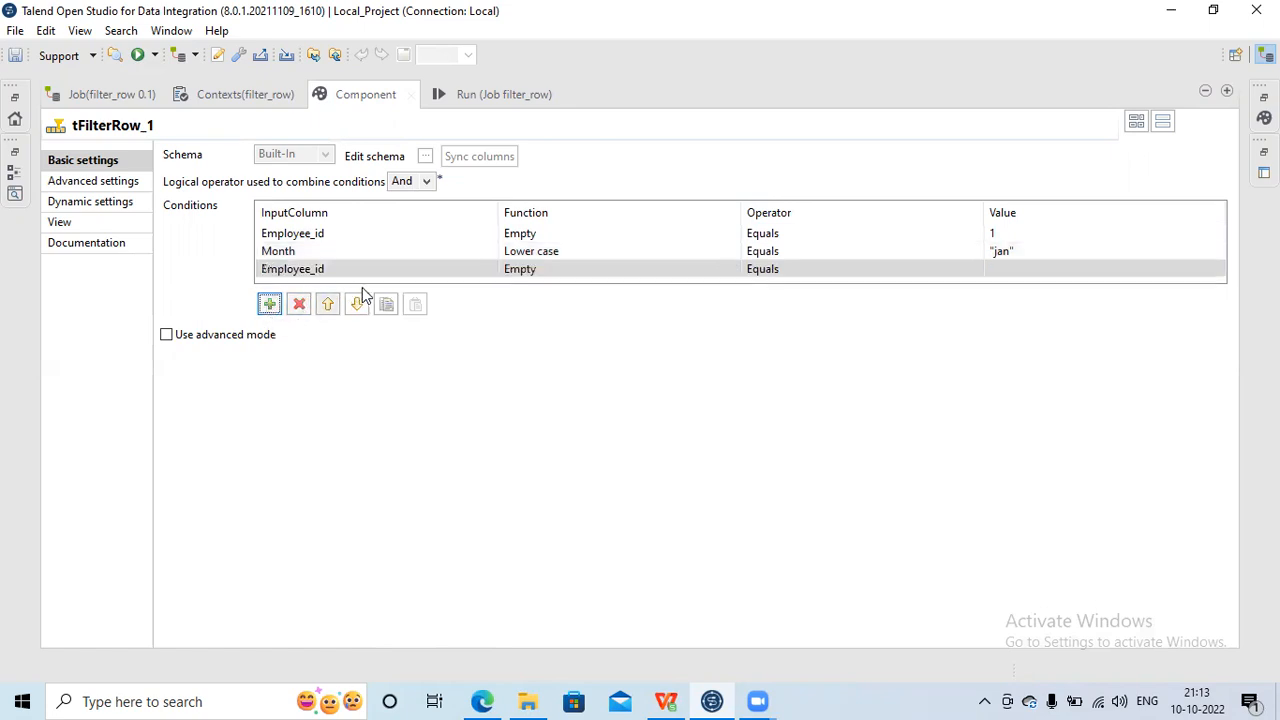
click(299, 305)
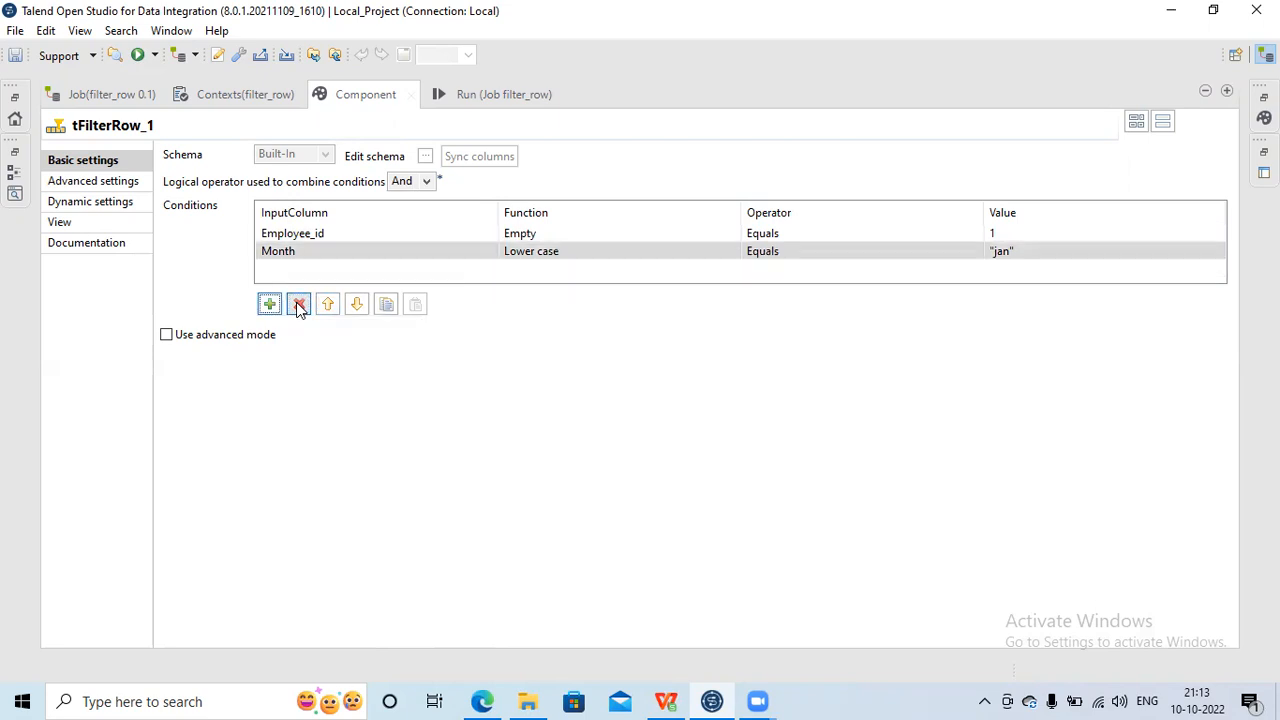
- Check EmployeeSalary.csv in WPS Office for the rows matching Employee_id 1 and month Jan
click(307, 236)
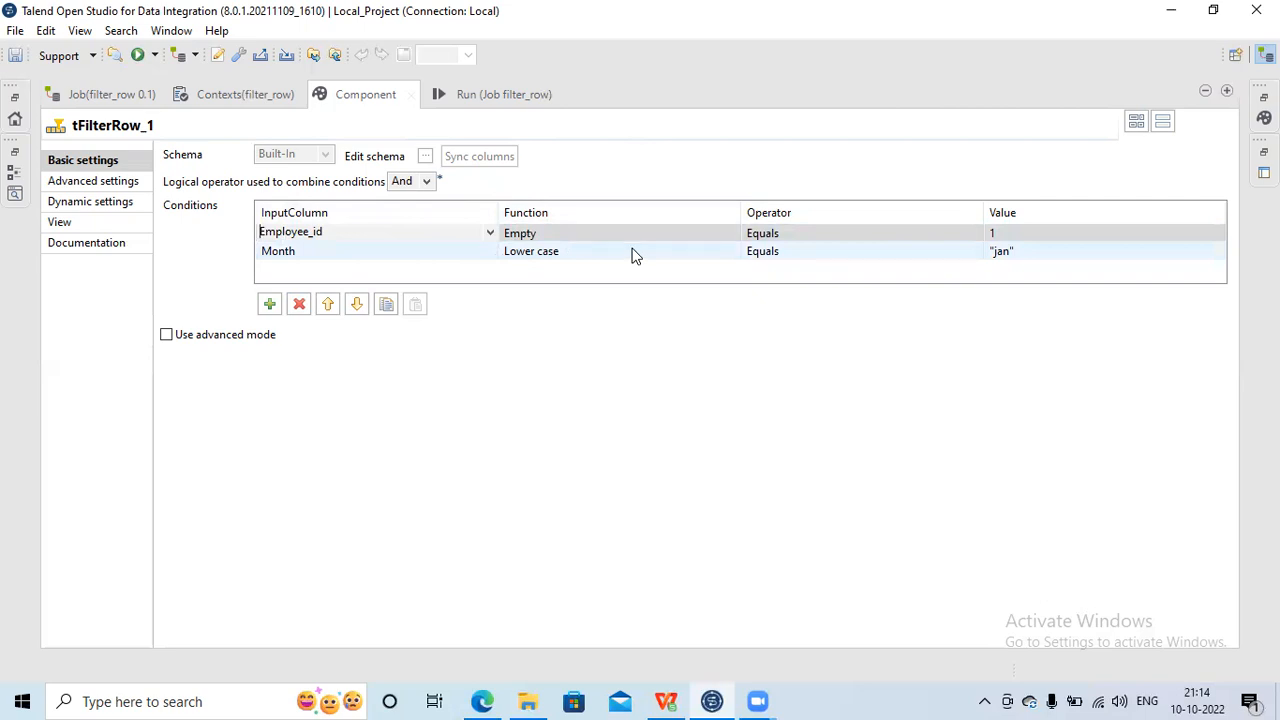
click(668, 701)
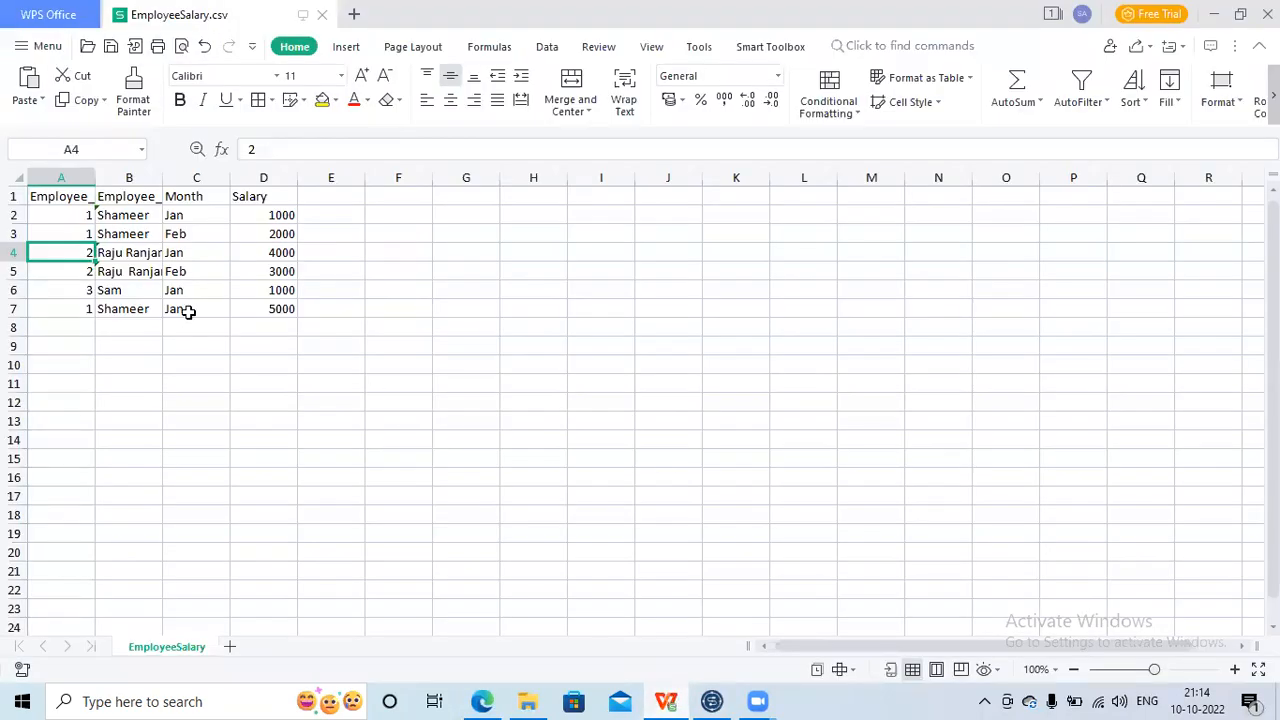
click(108, 215)
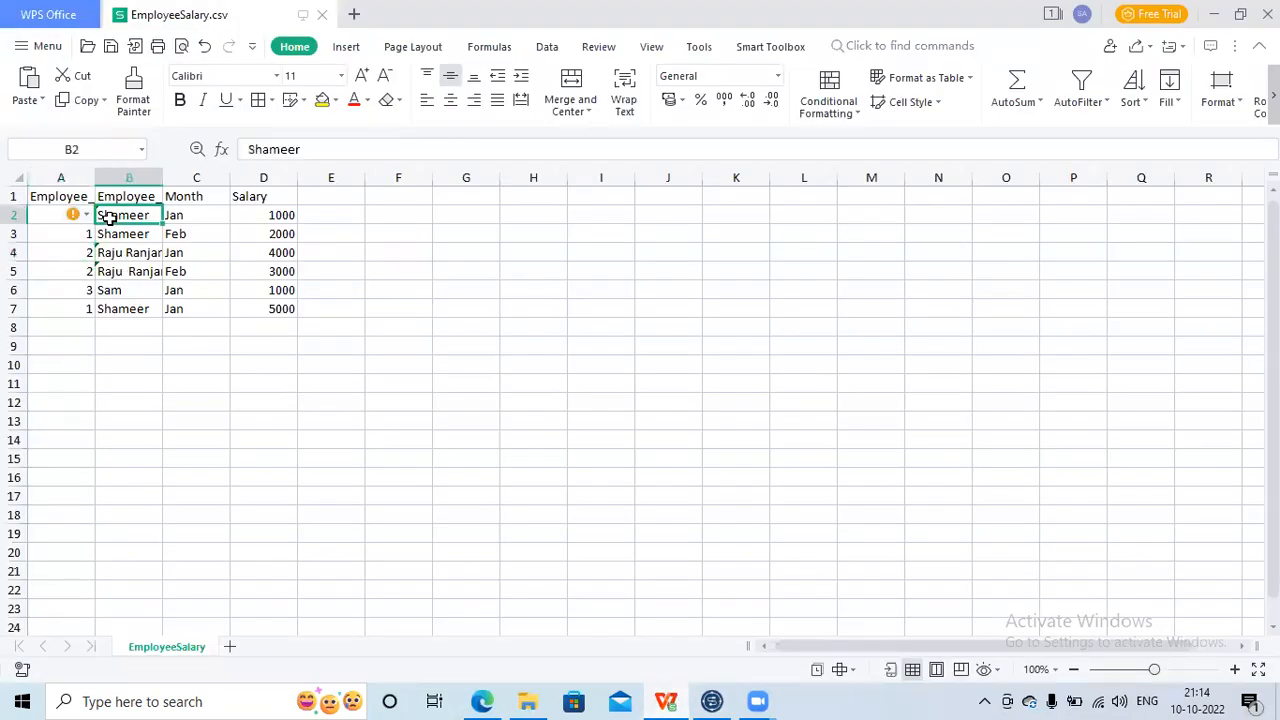
click(172, 215)
click(177, 304)
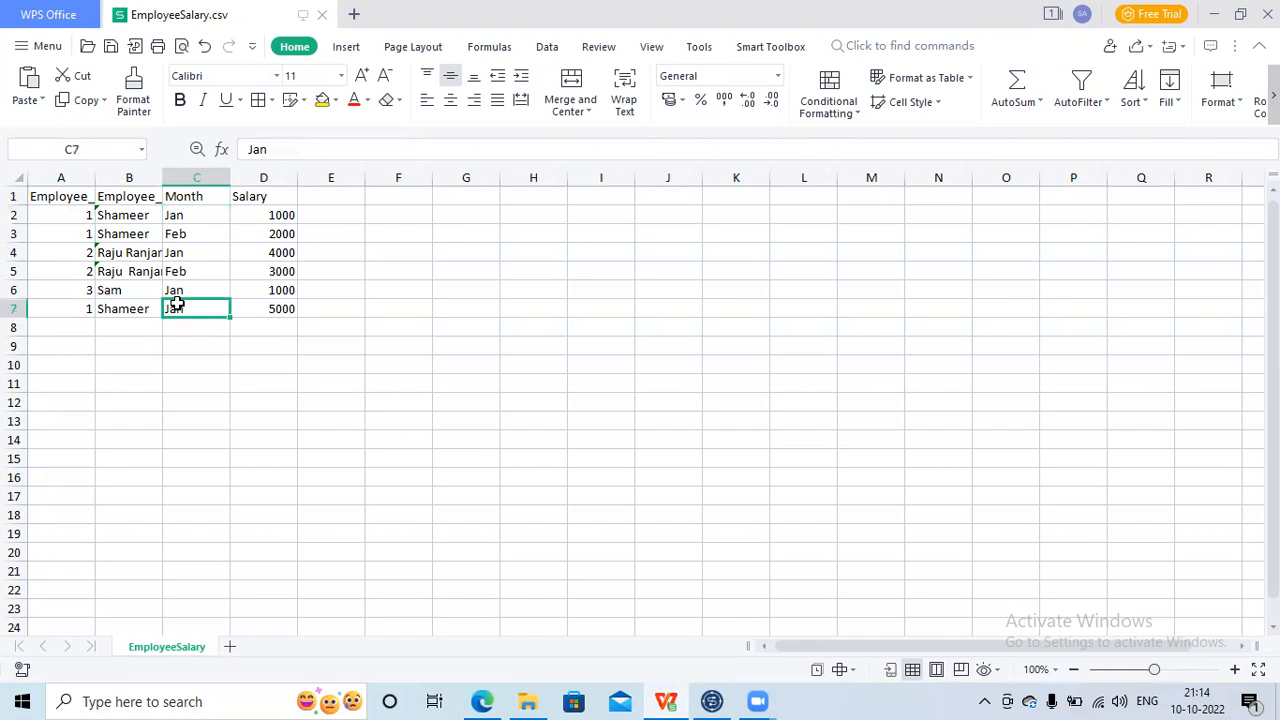
- Switch back to Talend Open Studio, restore the design workspace and run the filter_row job
click(711, 701)
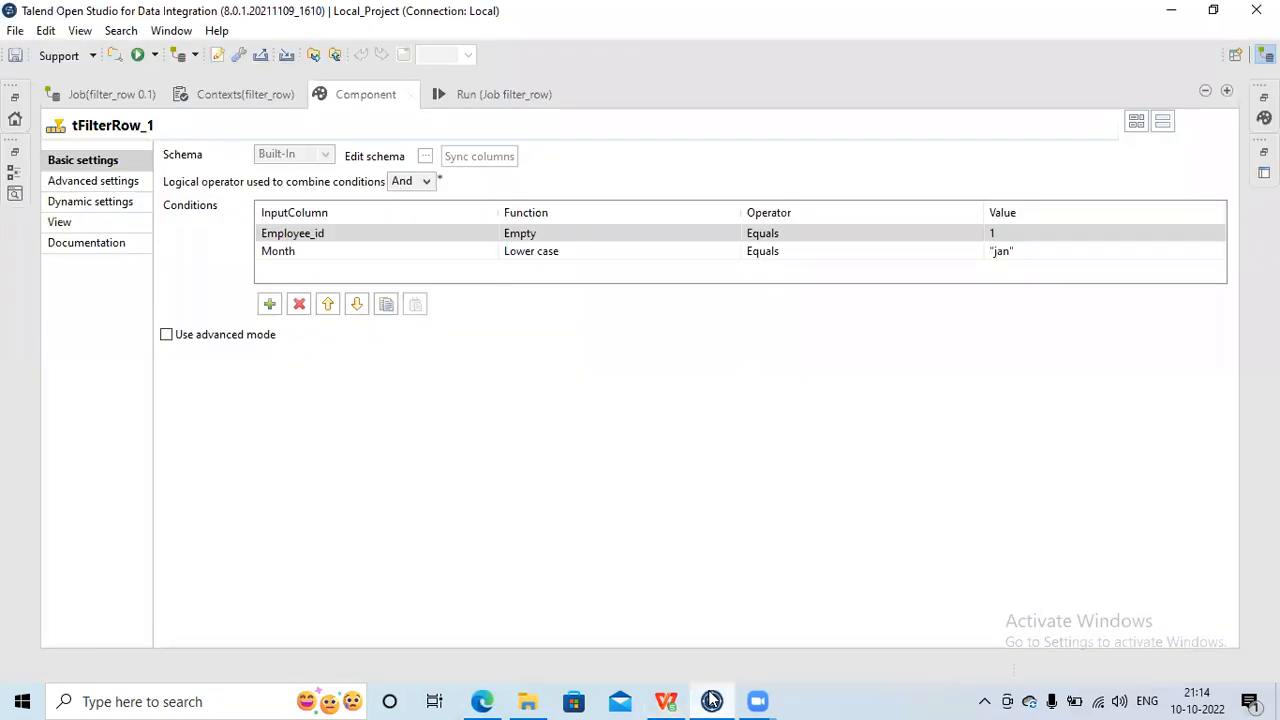
double_click(500, 92)
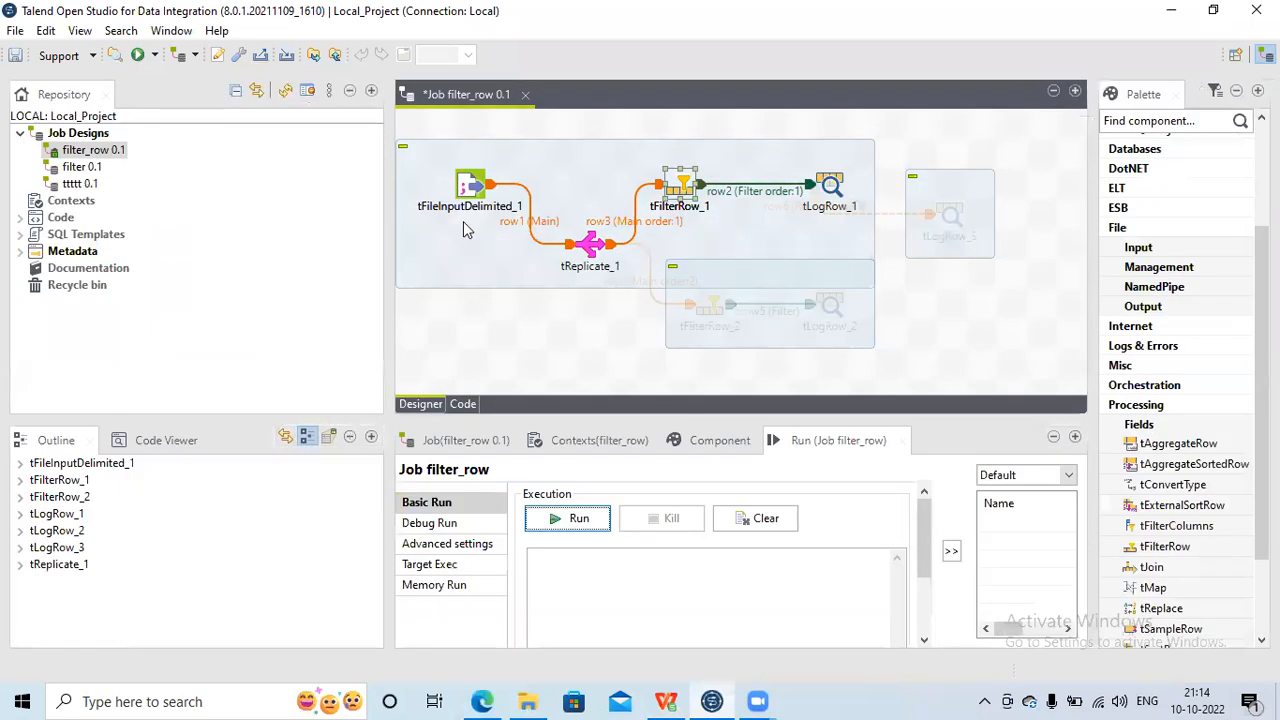
click(588, 518)
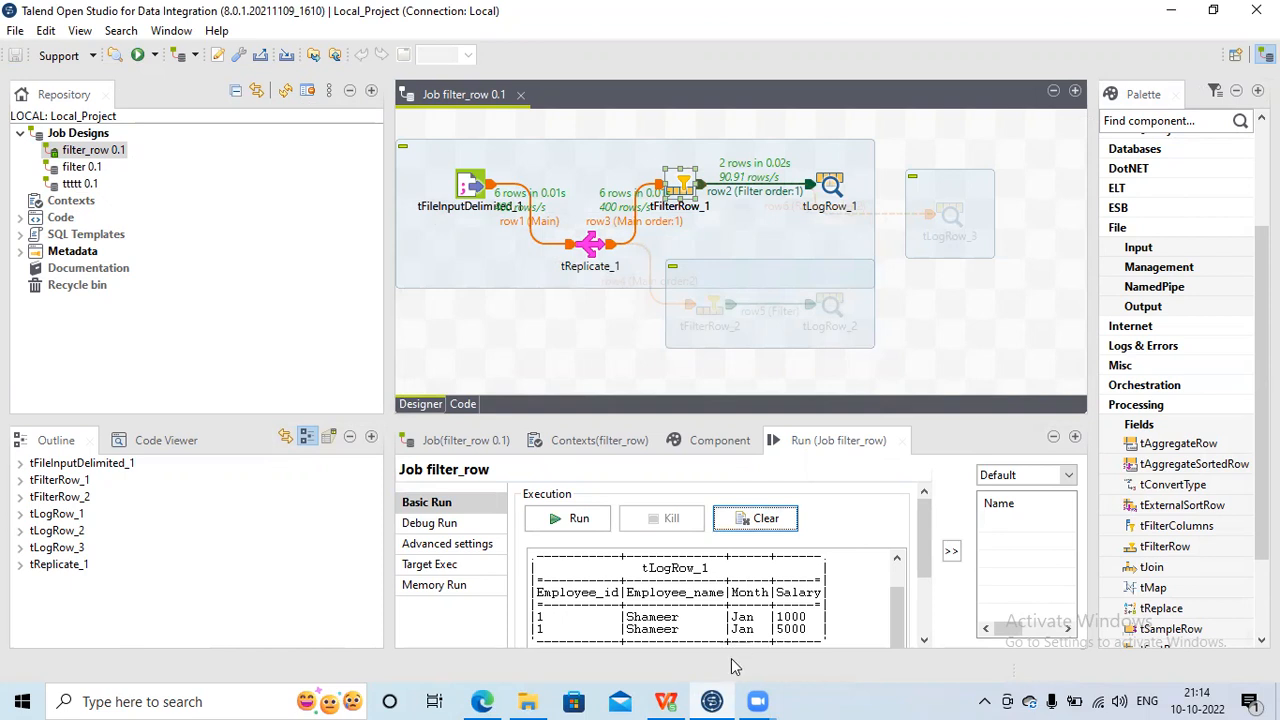
- Check the Salary values of the Employee_id 1, Jan rows in EmployeeSalary.csv in WPS Office, and return to the component settings in Talend Open Studio
click(666, 701)
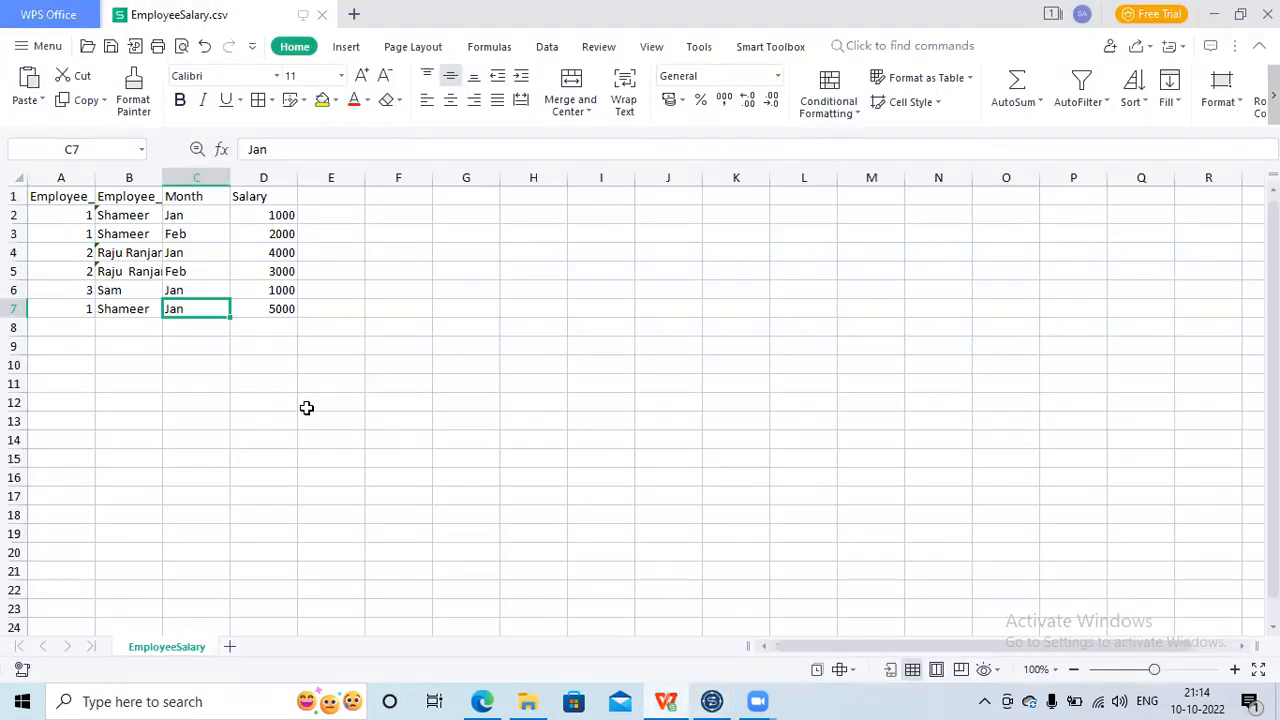
click(285, 308)
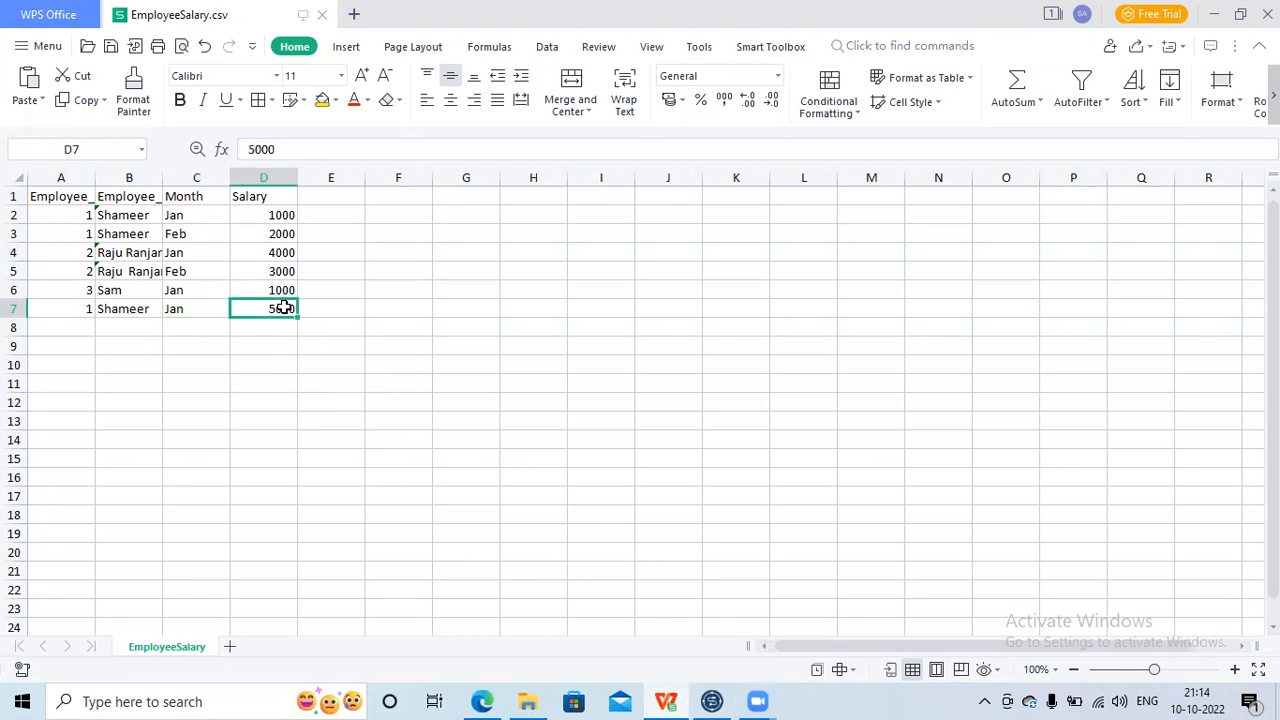
click(278, 220)
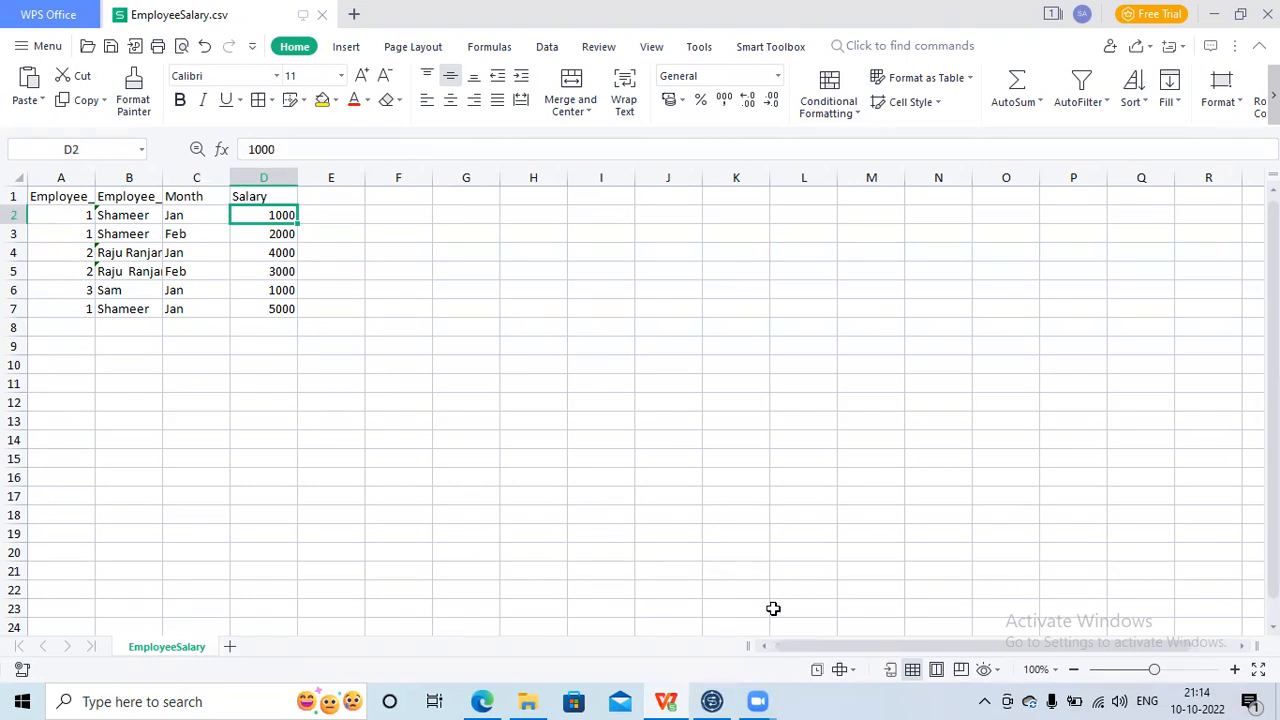
click(713, 701)
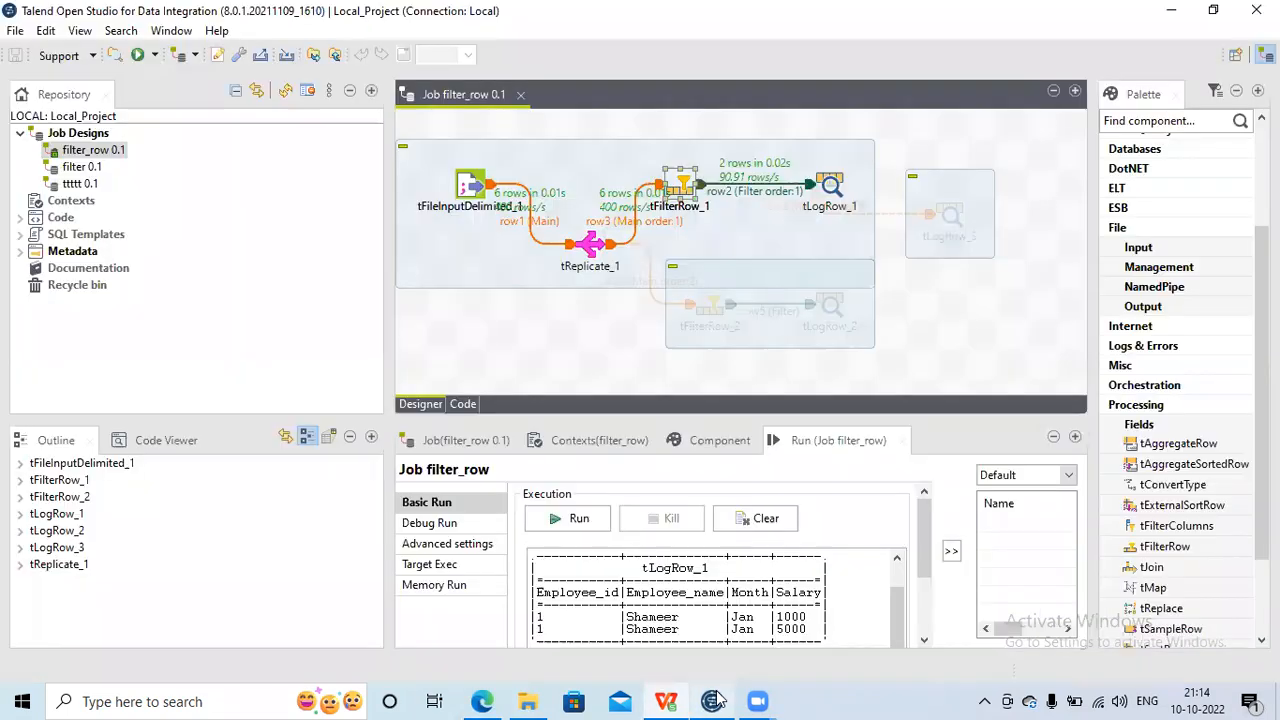
click(716, 443)
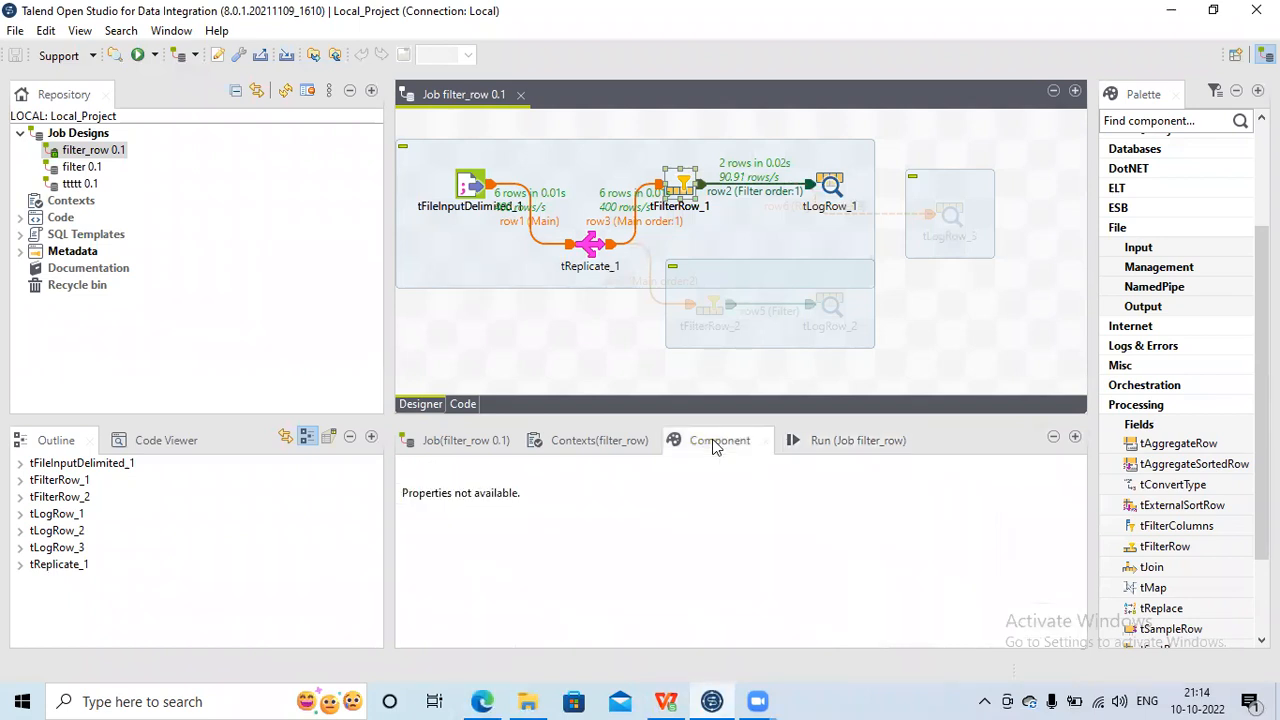
- Switch to WPS Office, check the Employee_id and Month cells of the first data row in EmployeeSalary.csv, and return to Talend Open Studio
click(666, 700)
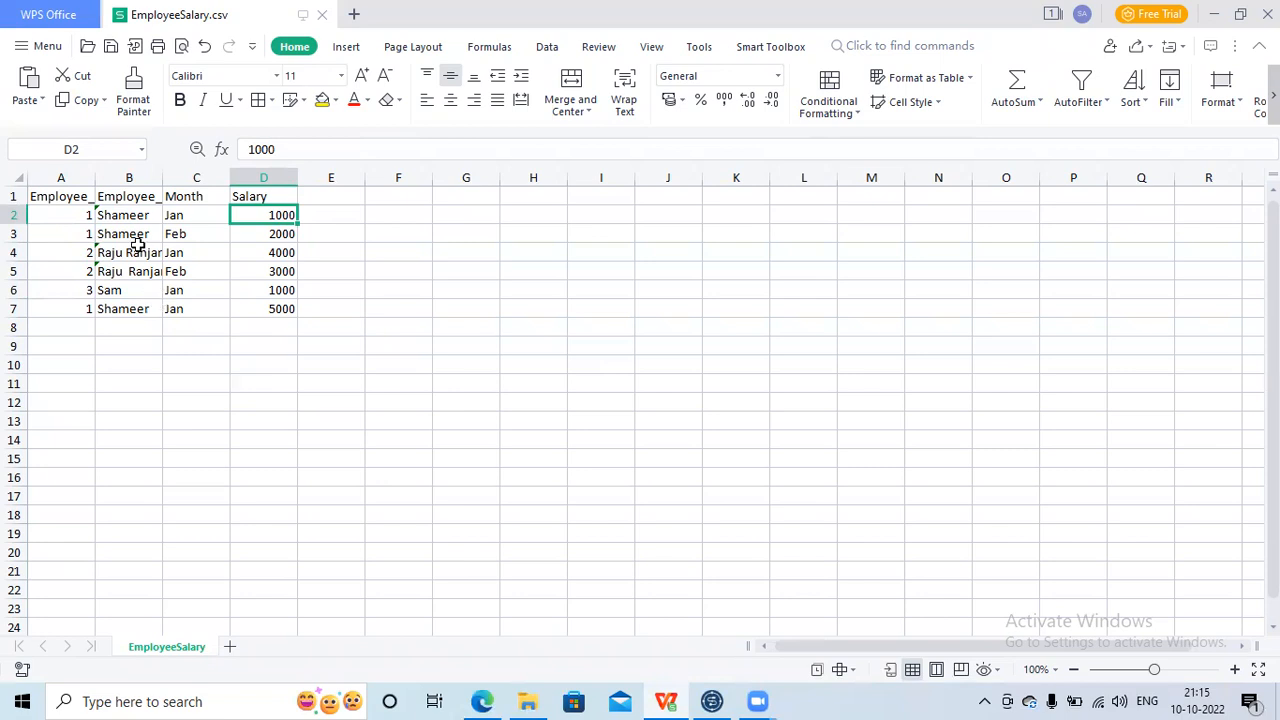
click(82, 204)
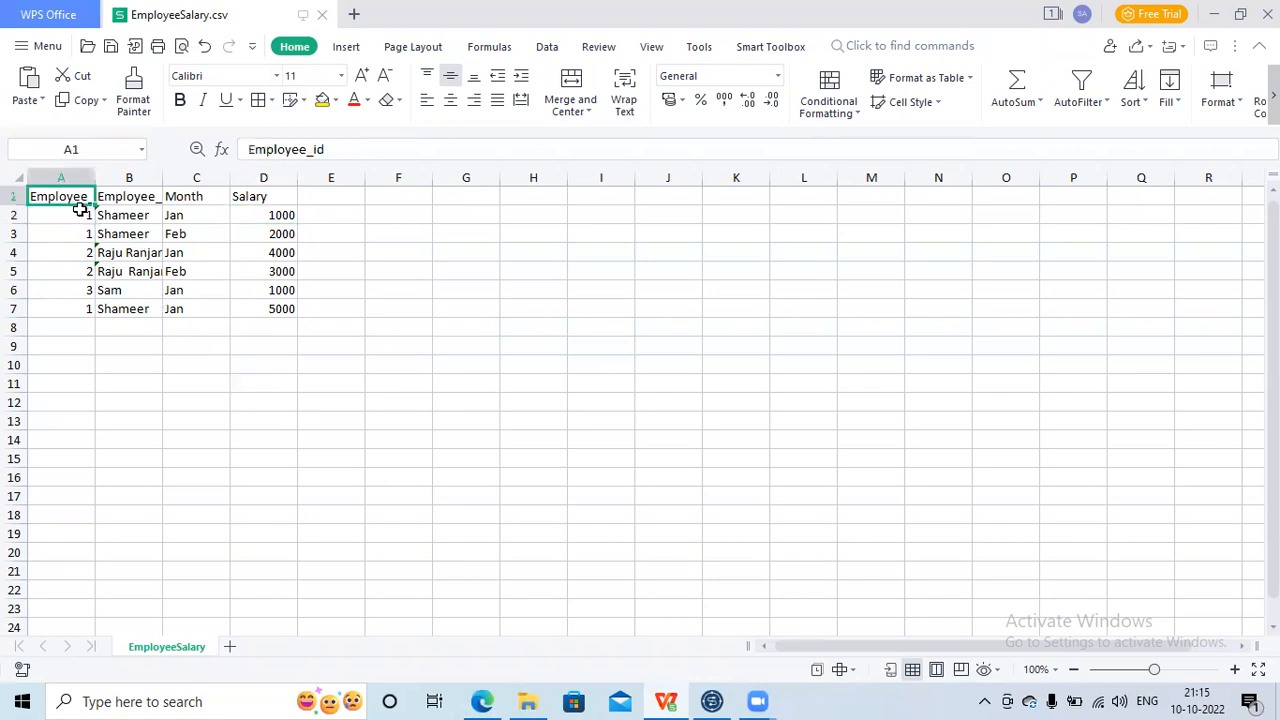
click(80, 213)
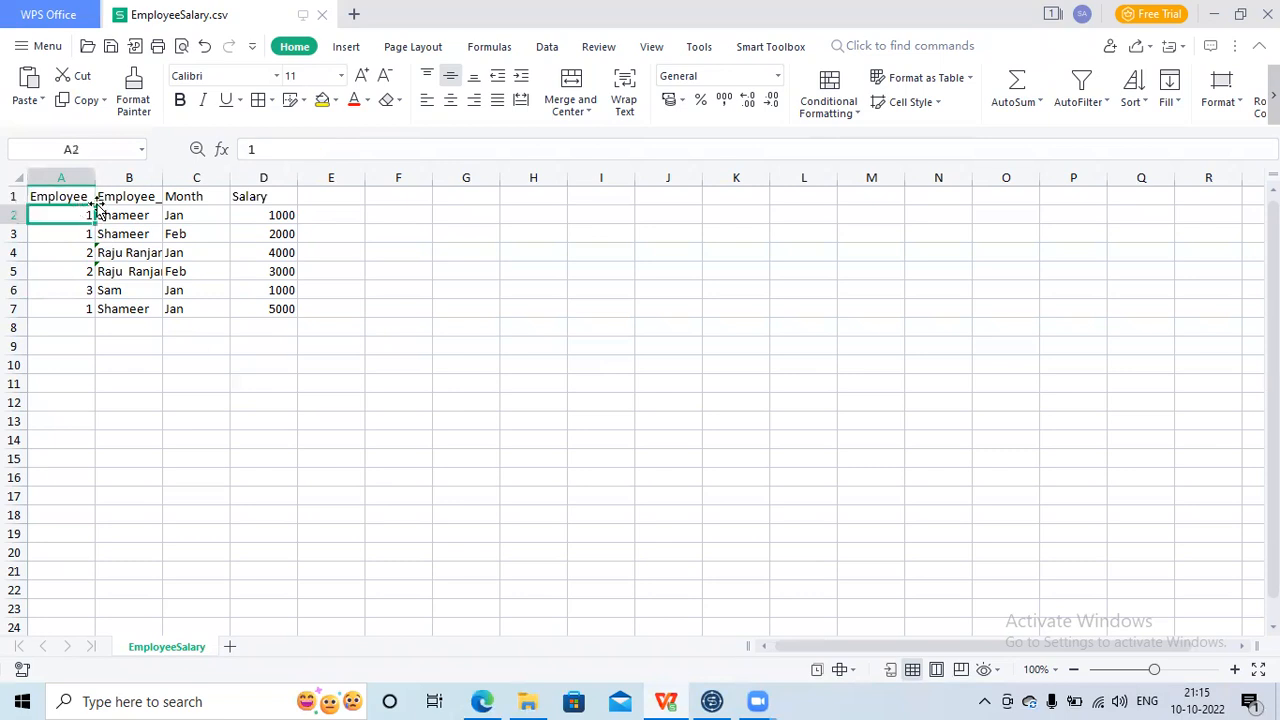
click(180, 207)
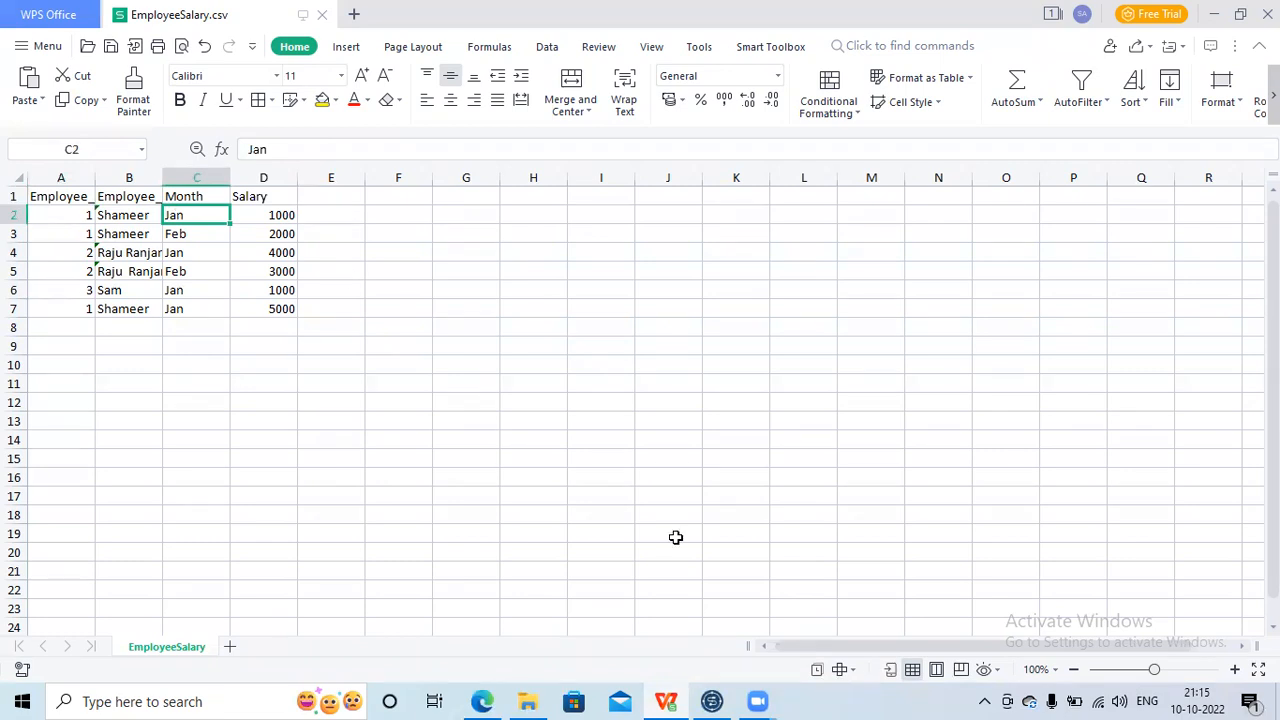
click(712, 701)
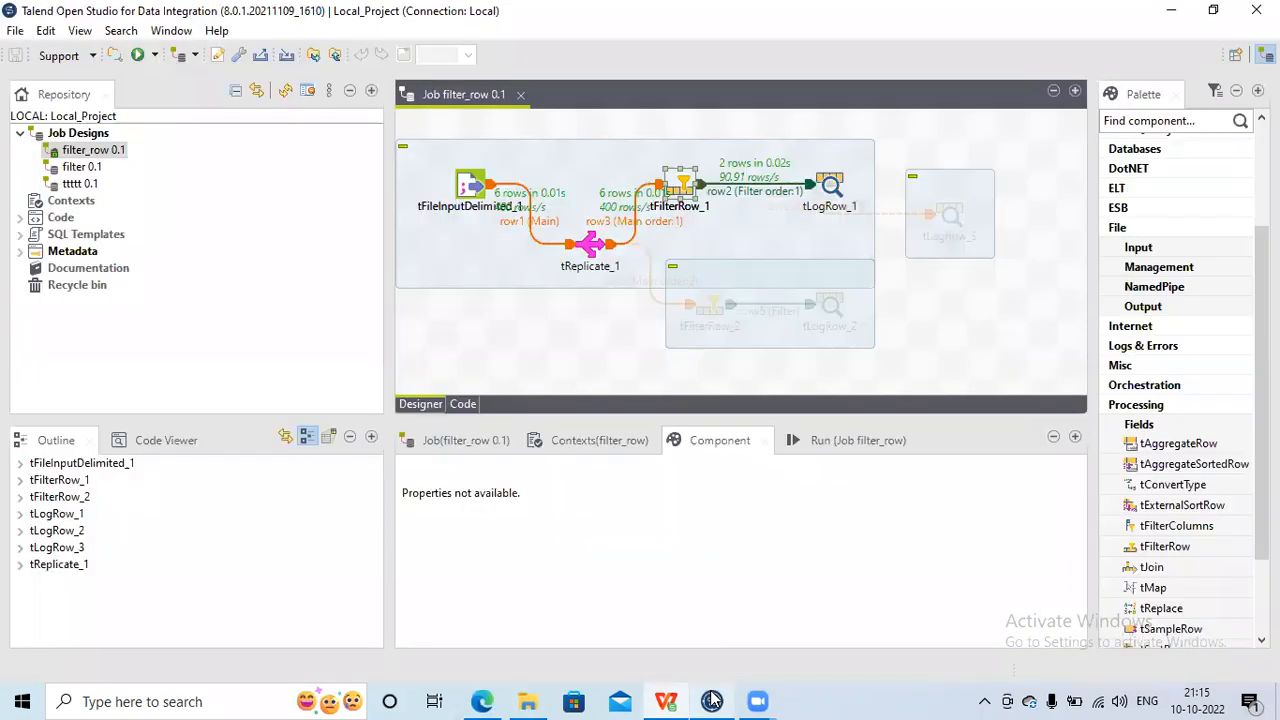
- Delete the row6 link from tFilterRow_1 to tLogRow_3 and clear the filter_row job's run output
click(750, 188)
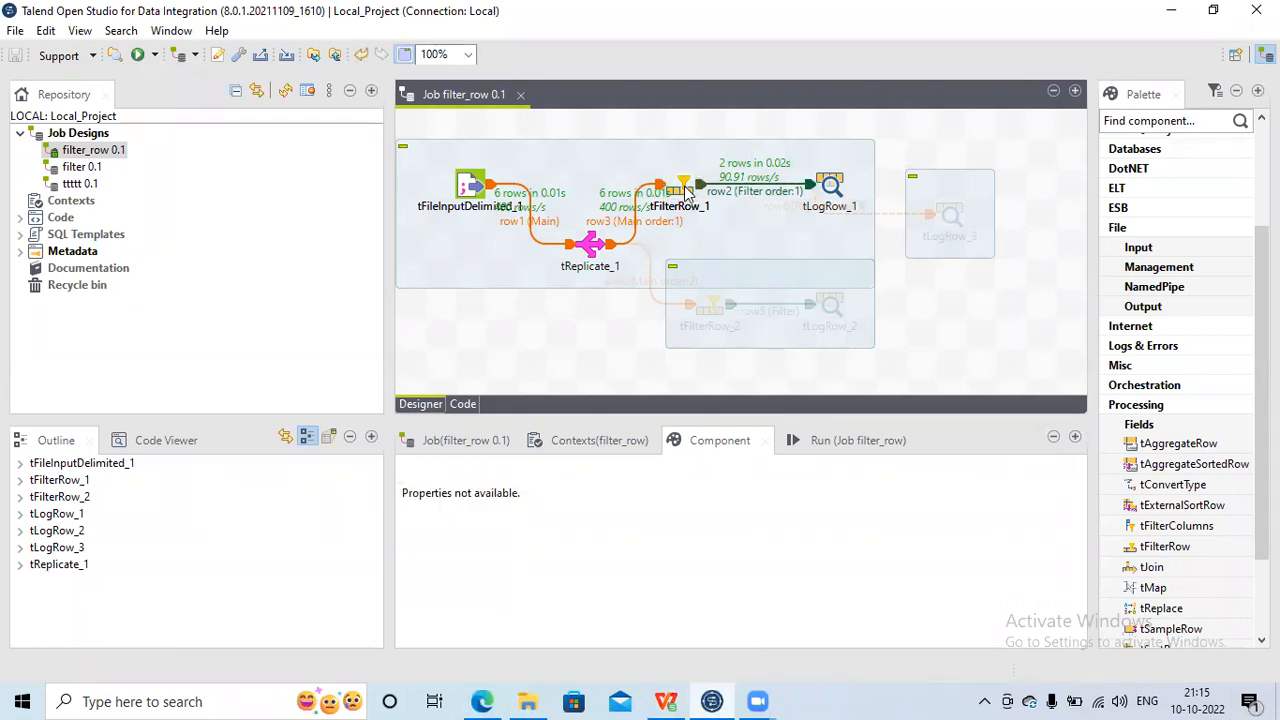
click(790, 190)
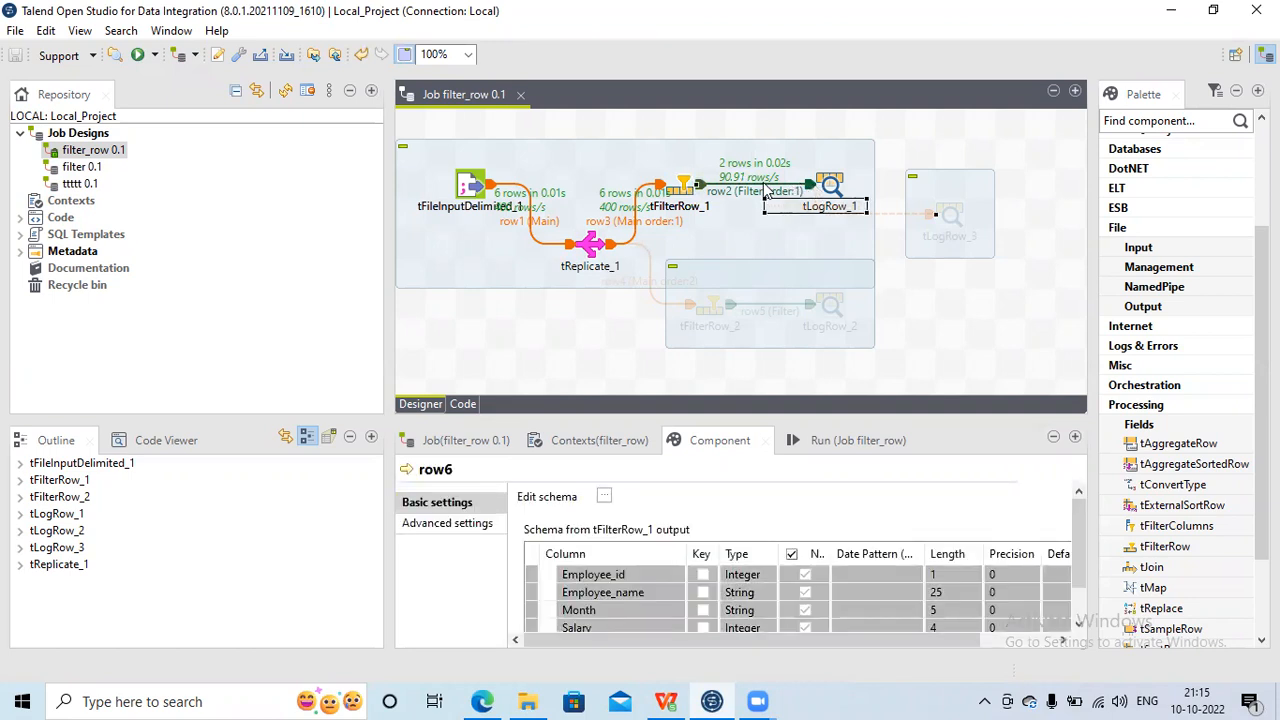
key(Delete)
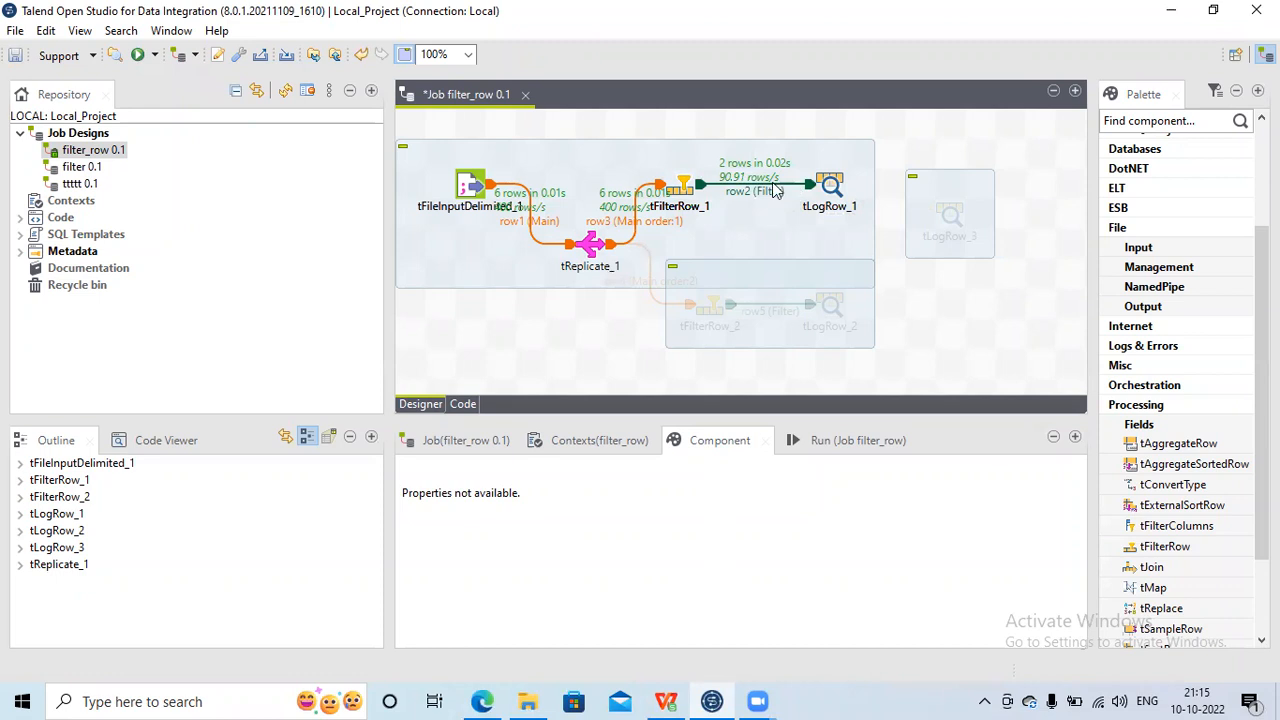
click(855, 441)
click(760, 519)
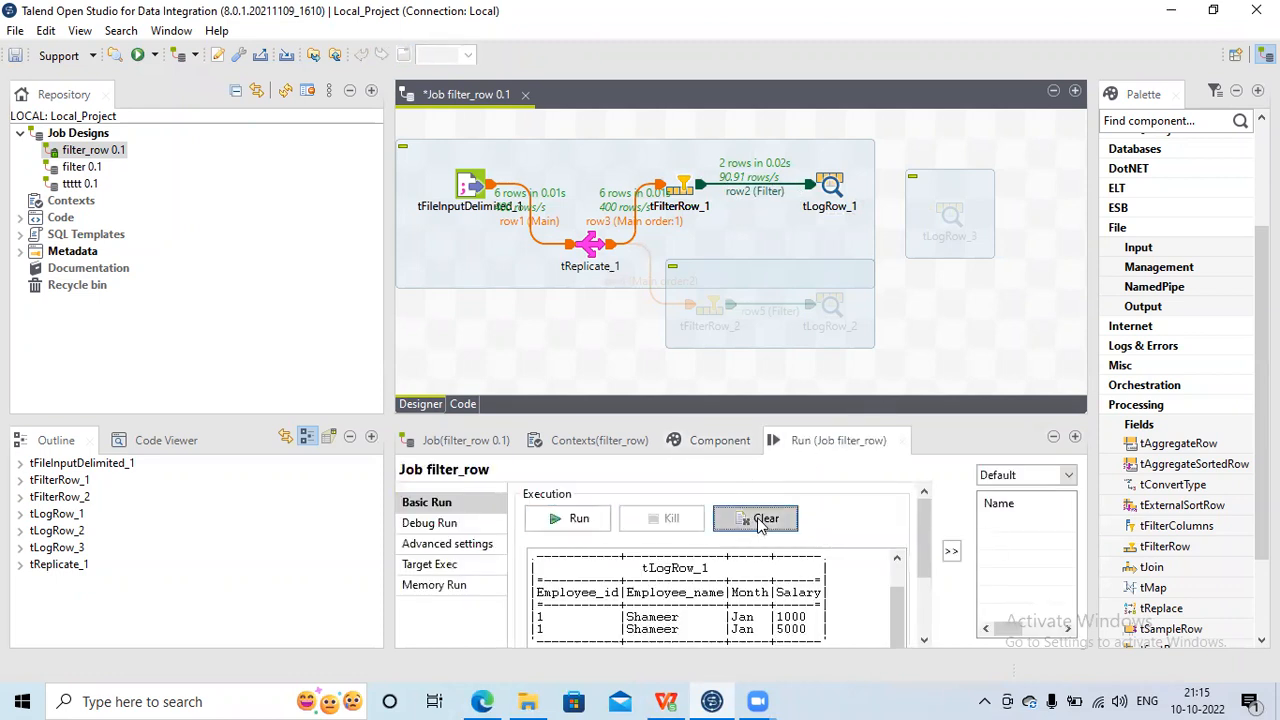
- Delete the row2 link between tFilterRow_1 and tLogRow_1 and reconnect the two components with a Filter row
click(777, 189)
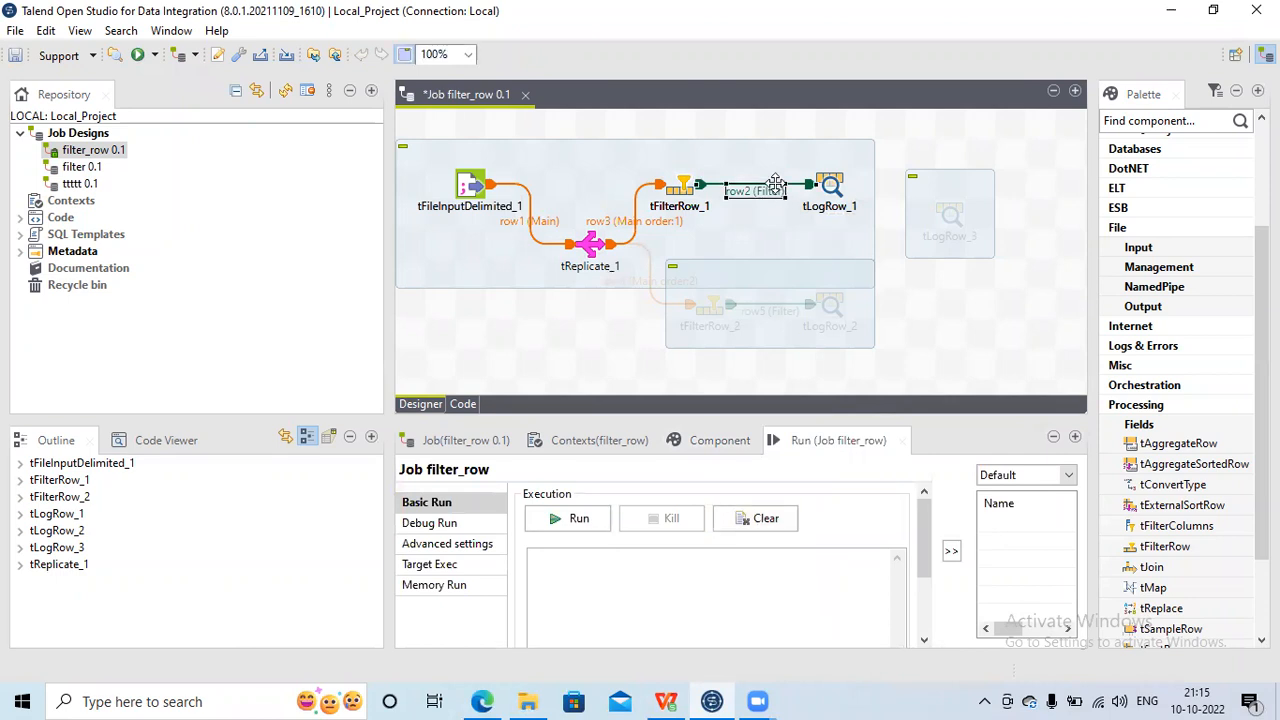
key(Delete)
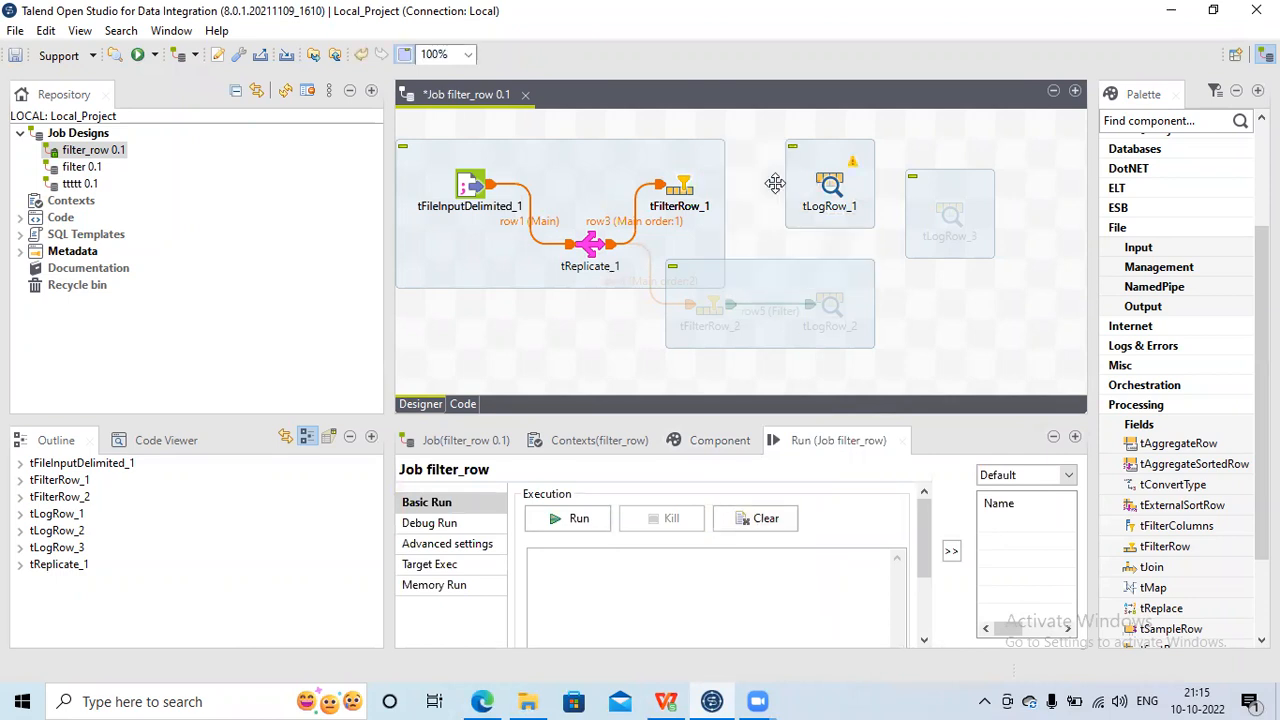
right_click(683, 190)
mouse_move(787, 203)
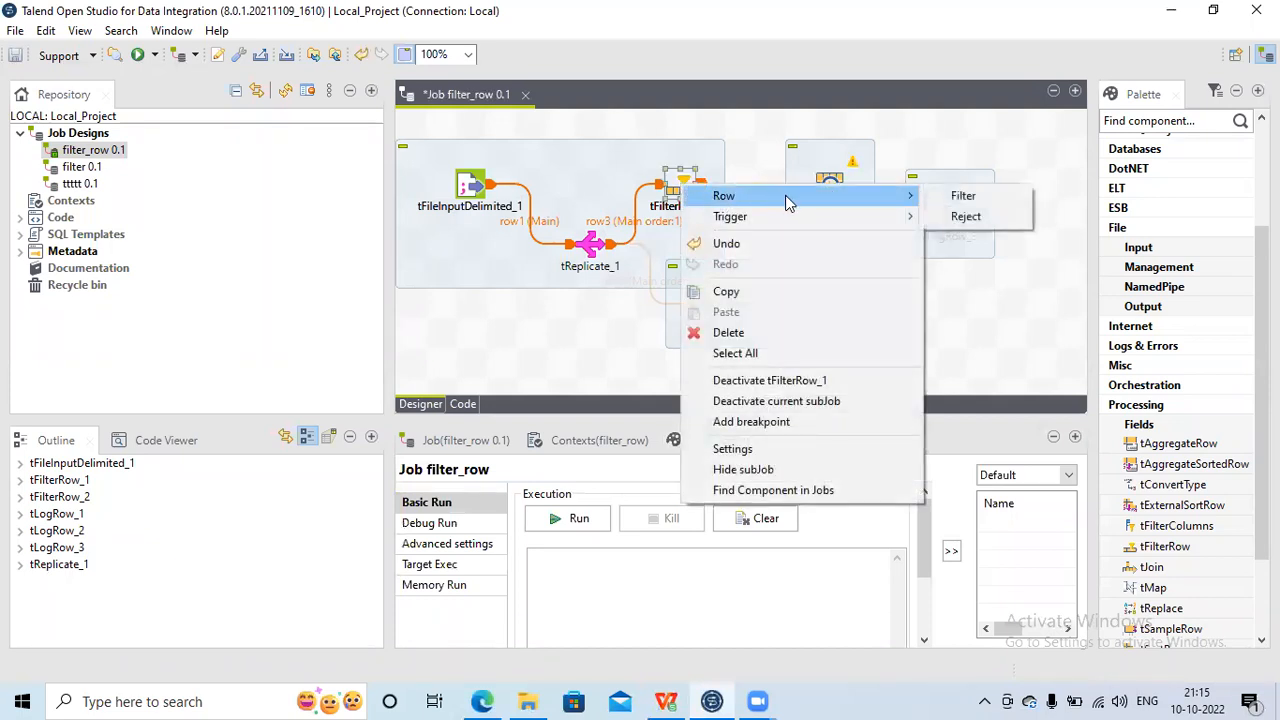
click(954, 202)
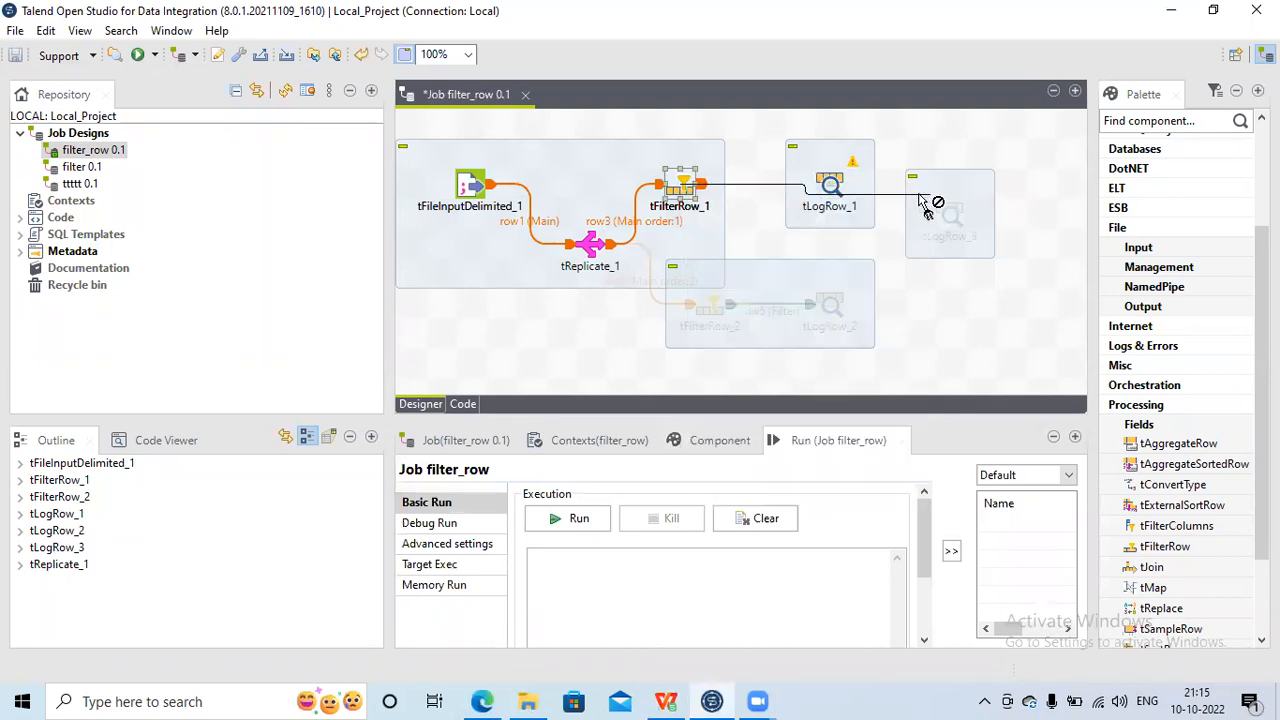
click(835, 192)
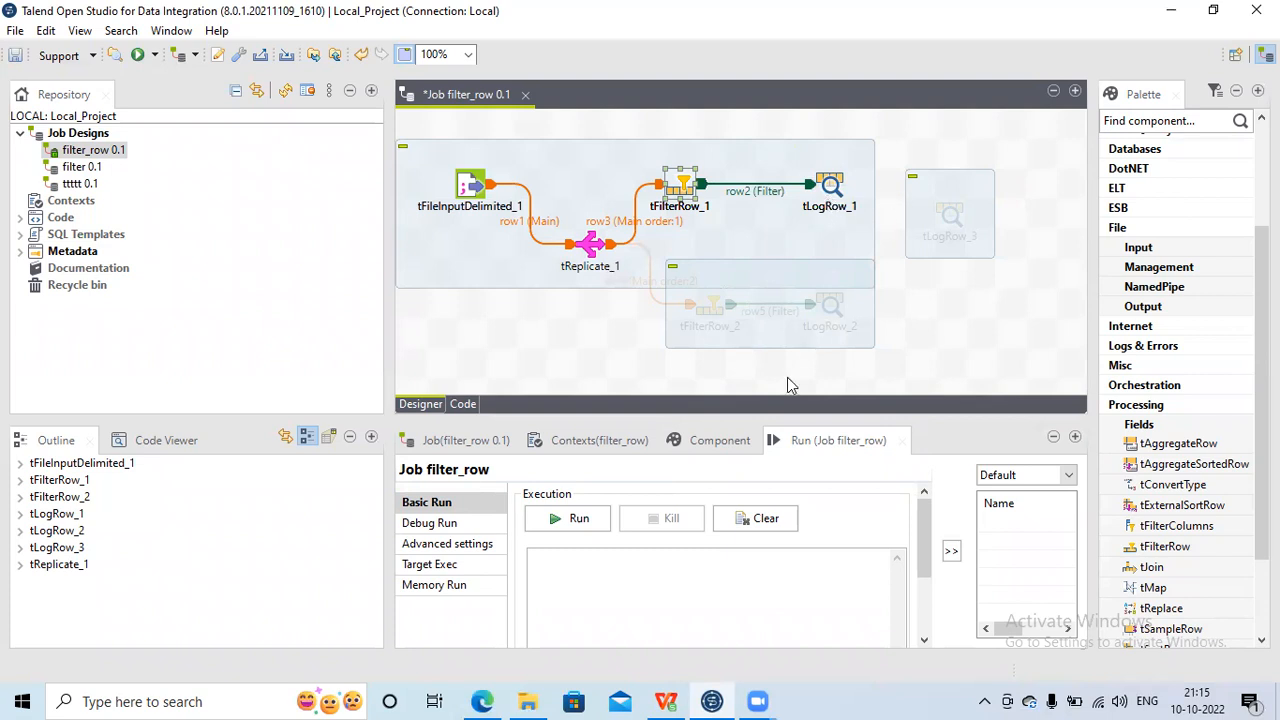
- Run the filter_row job and check the Salary value in the last row of the tLogRow_1 output
click(557, 519)
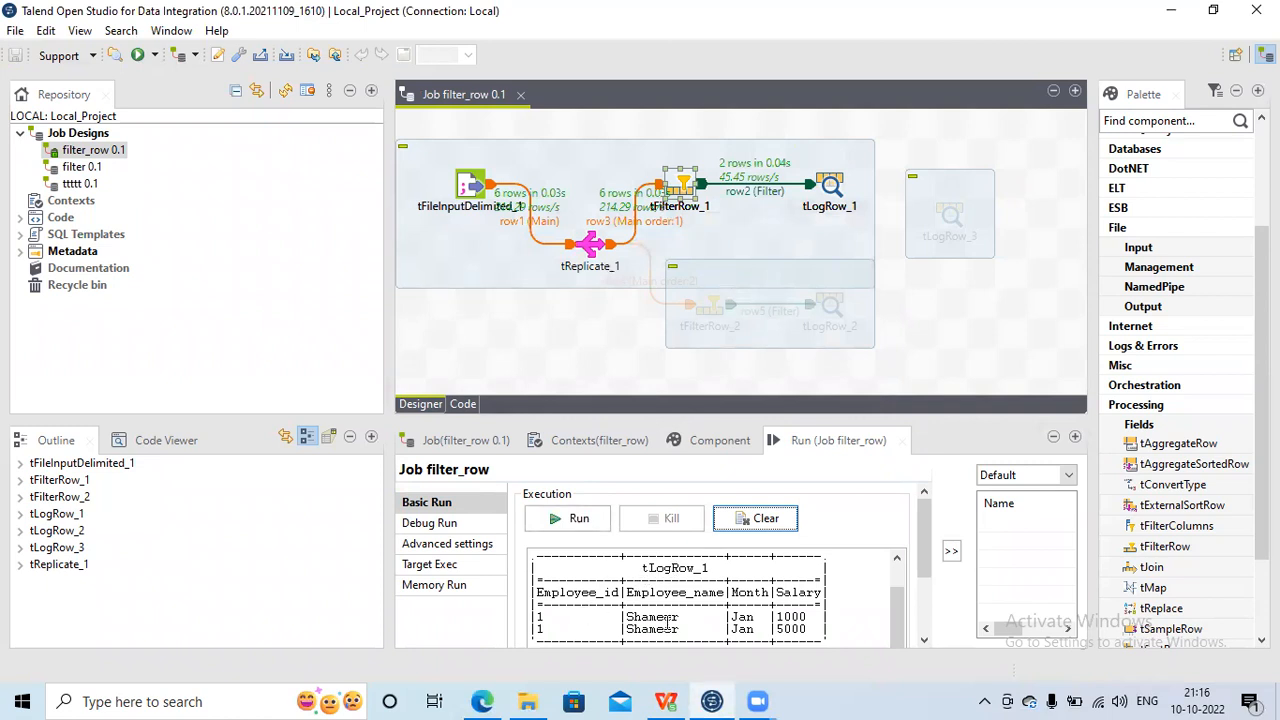
double_click(786, 632)
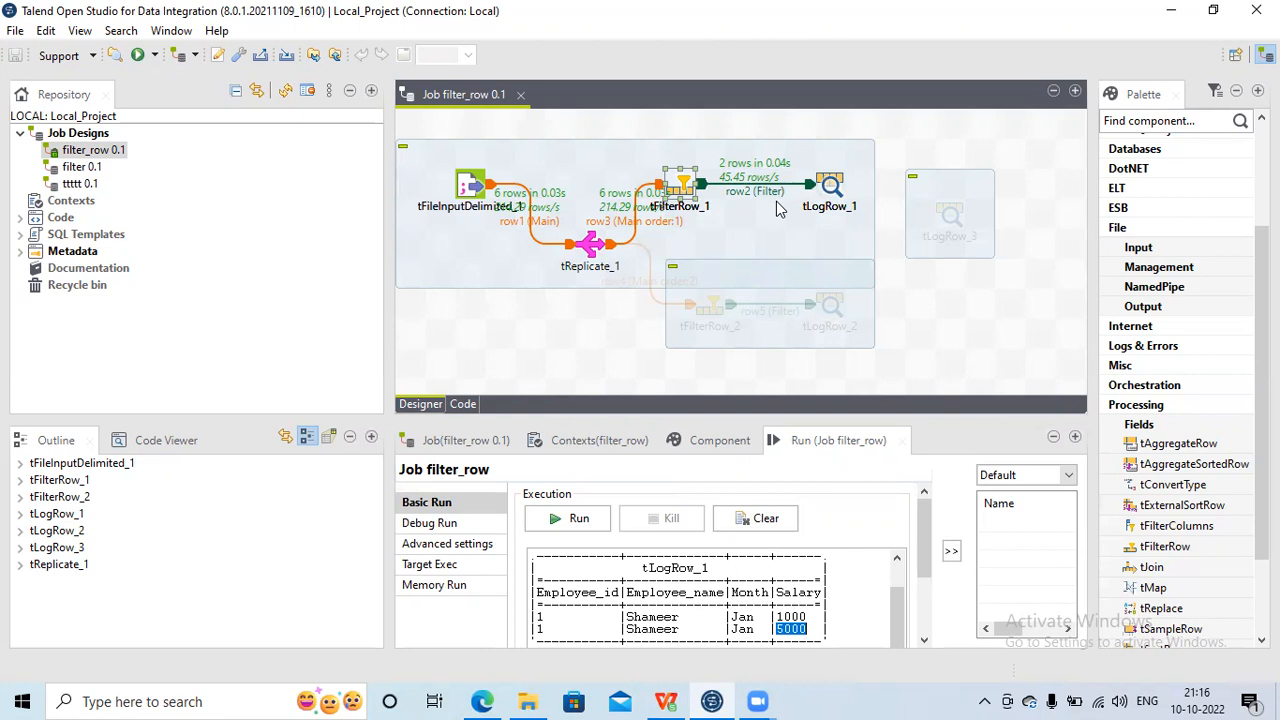
- Activate the disabled tLogRow_3 component in the filter_row job design
click(951, 212)
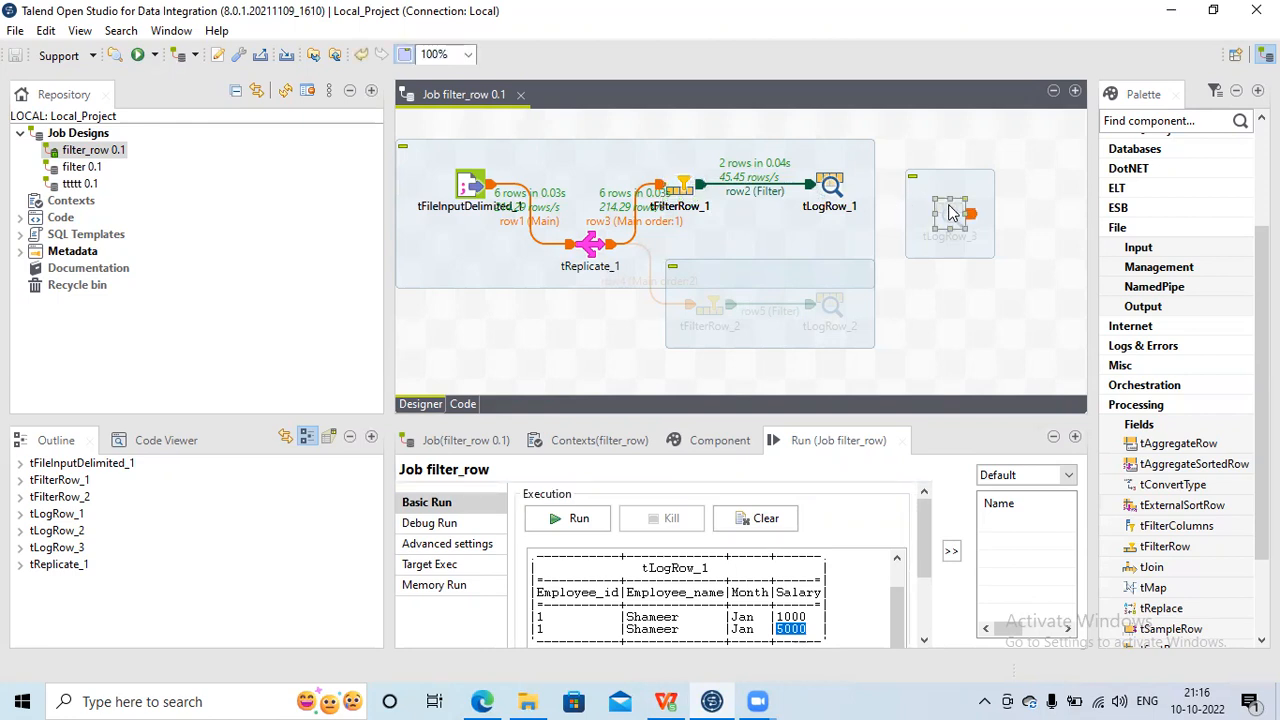
right_click(951, 212)
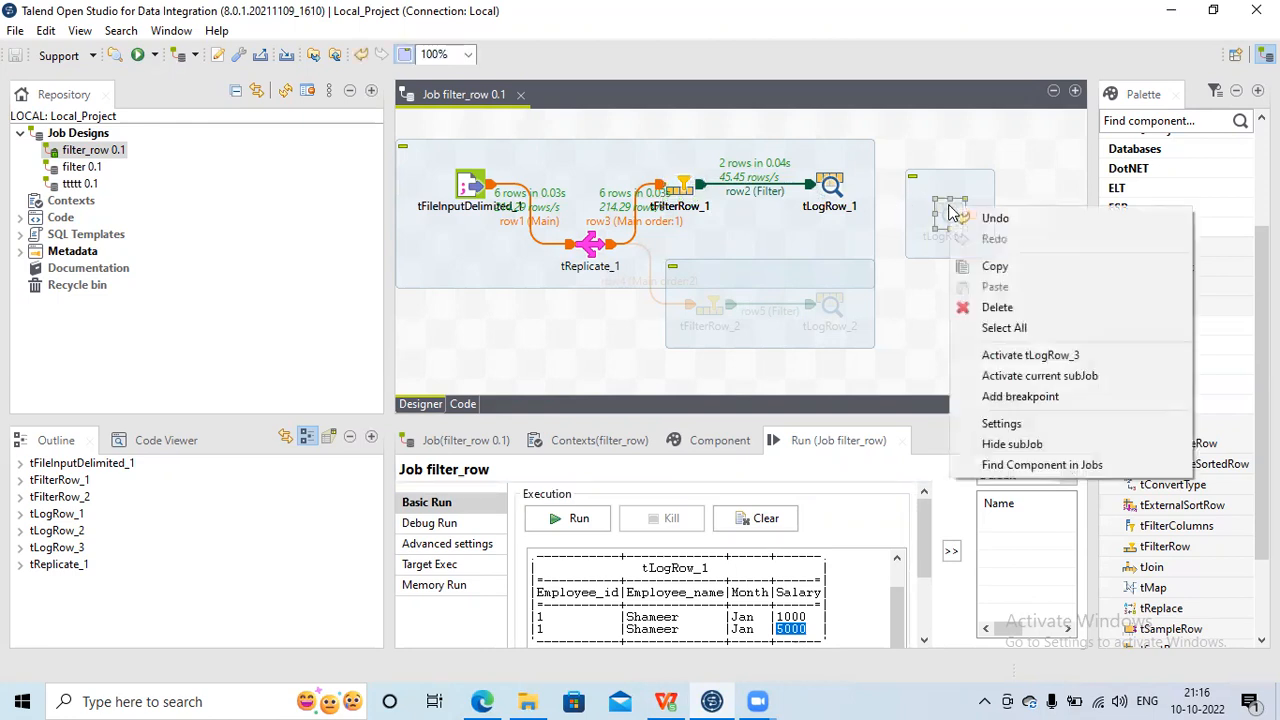
click(1010, 354)
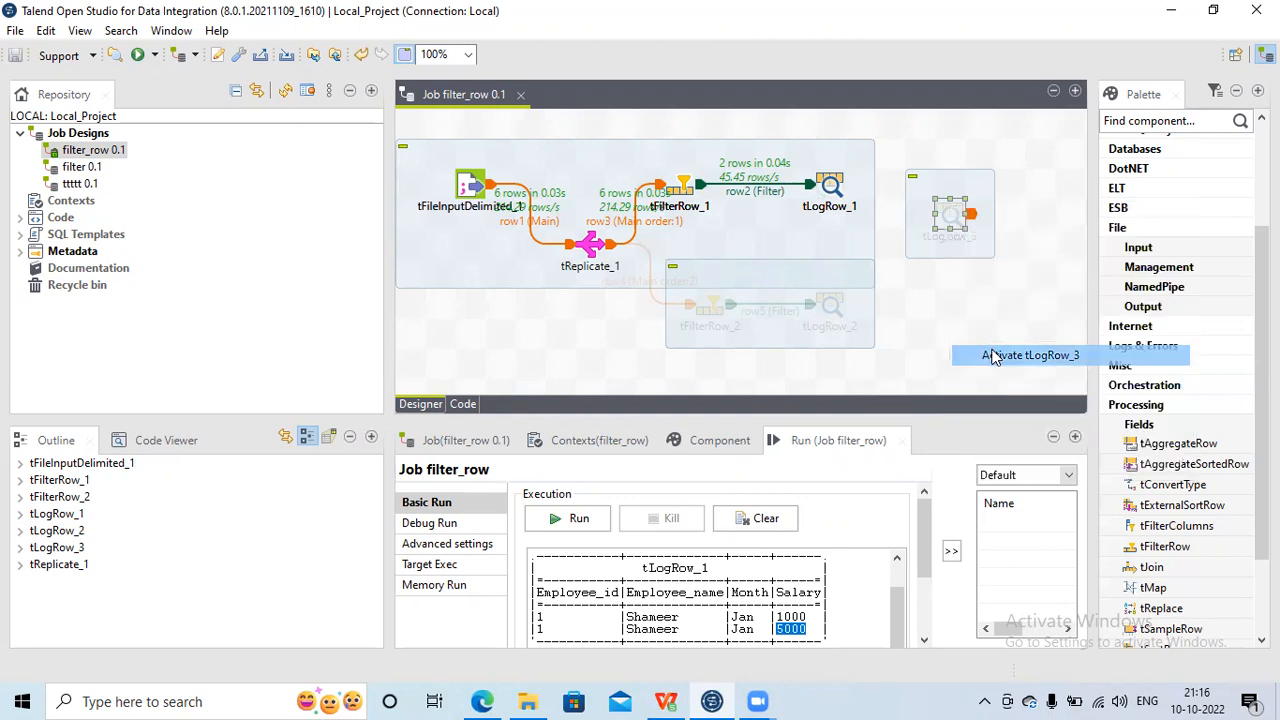
- Connect tFilterRow_1 to tLogRow_3 with a Reject row and move tLogRow_3 slightly lower on the canvas
click(680, 190)
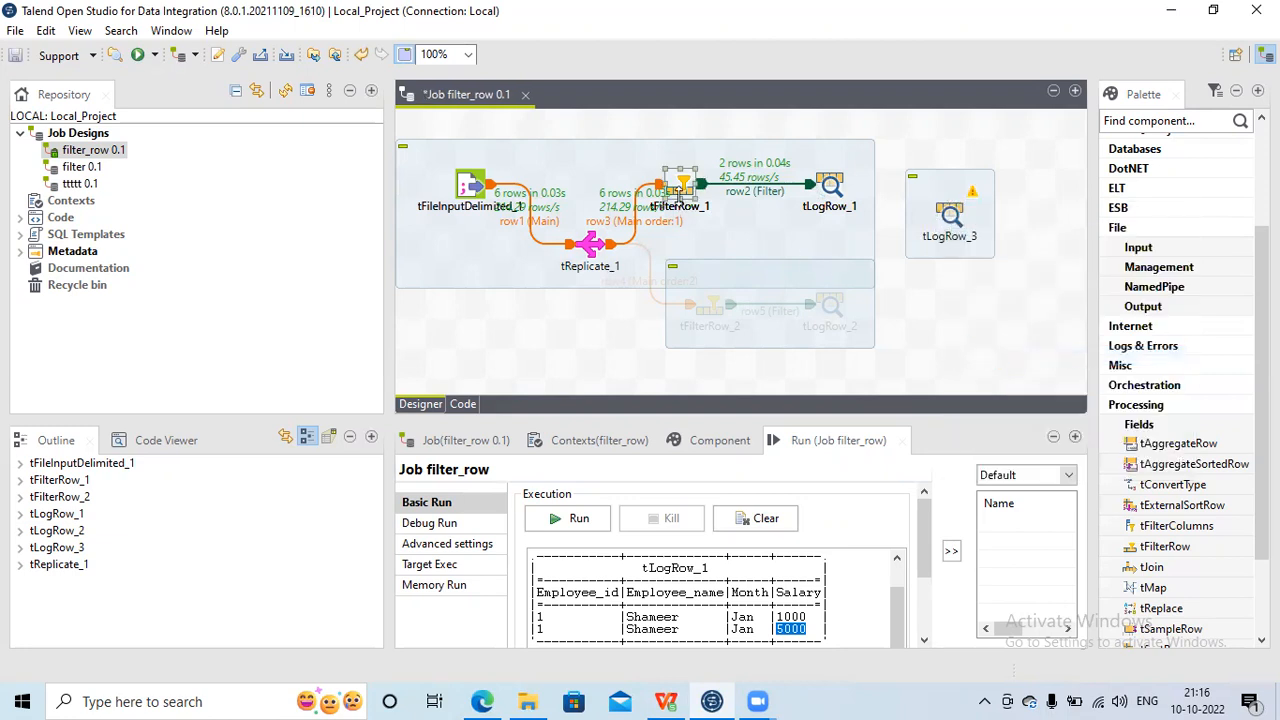
right_click(680, 196)
mouse_move(723, 210)
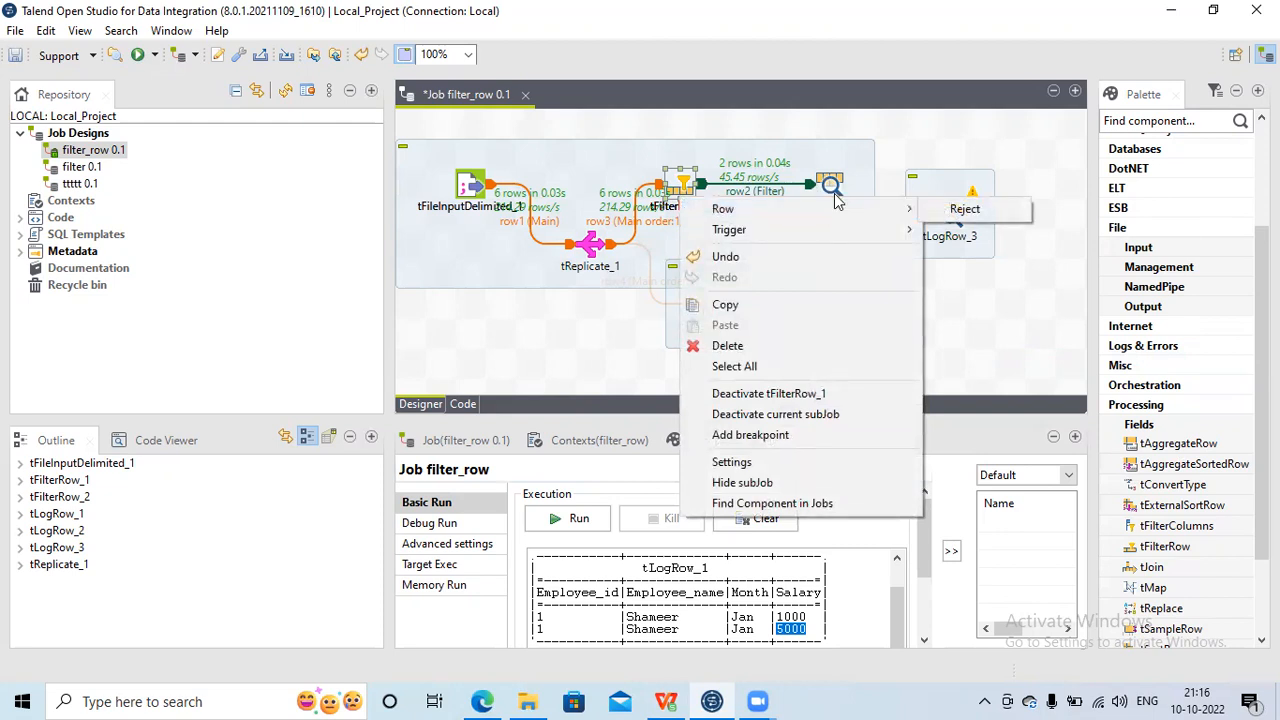
mouse_move(838, 209)
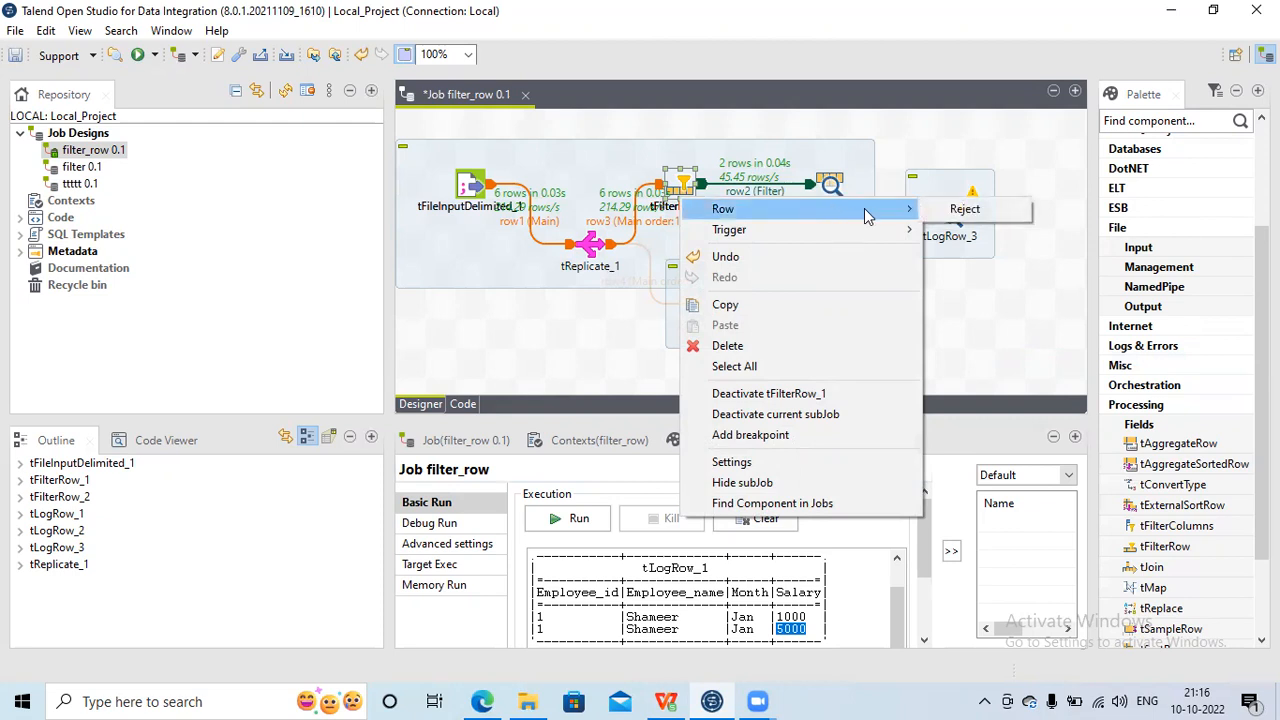
click(962, 209)
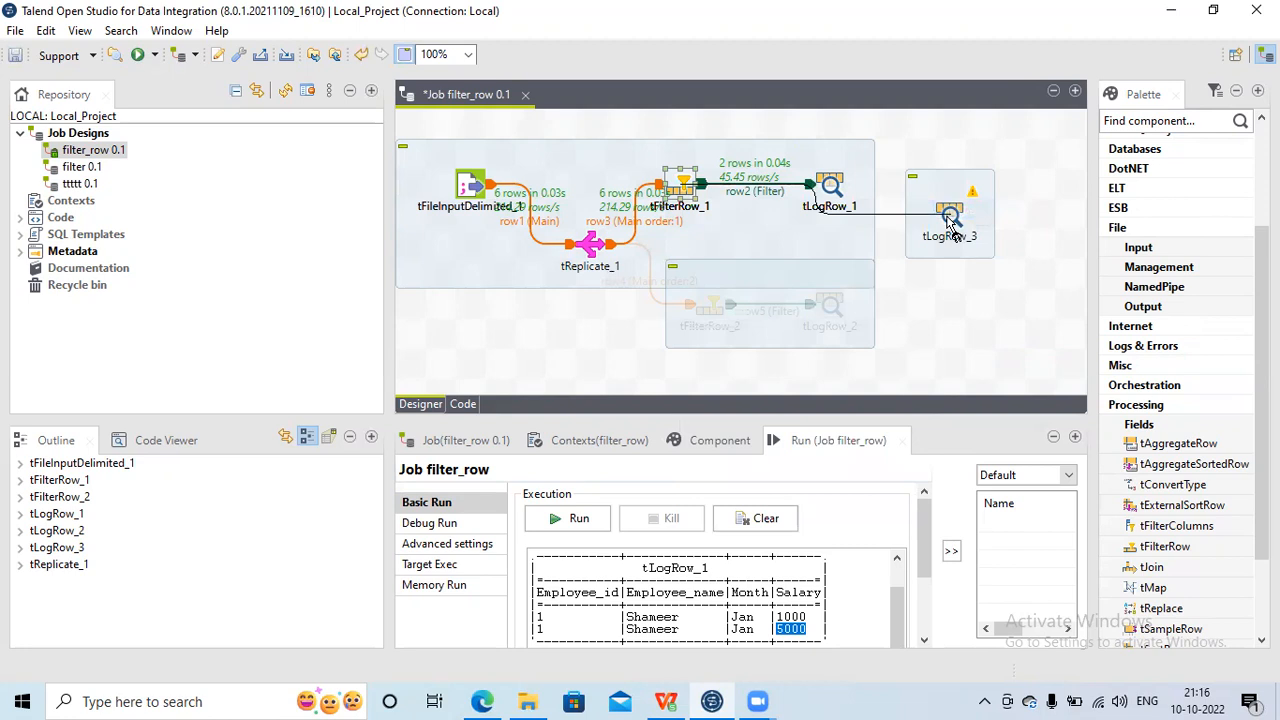
click(950, 222)
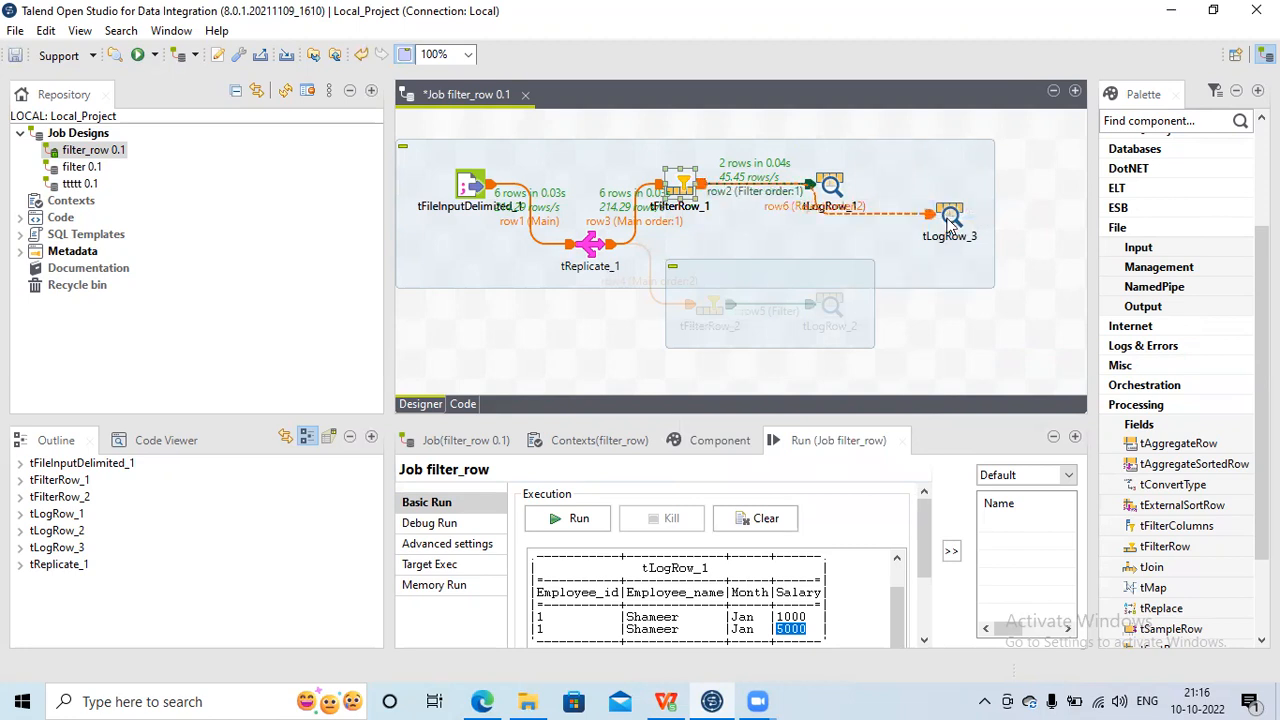
drag(950, 222, 957, 248)
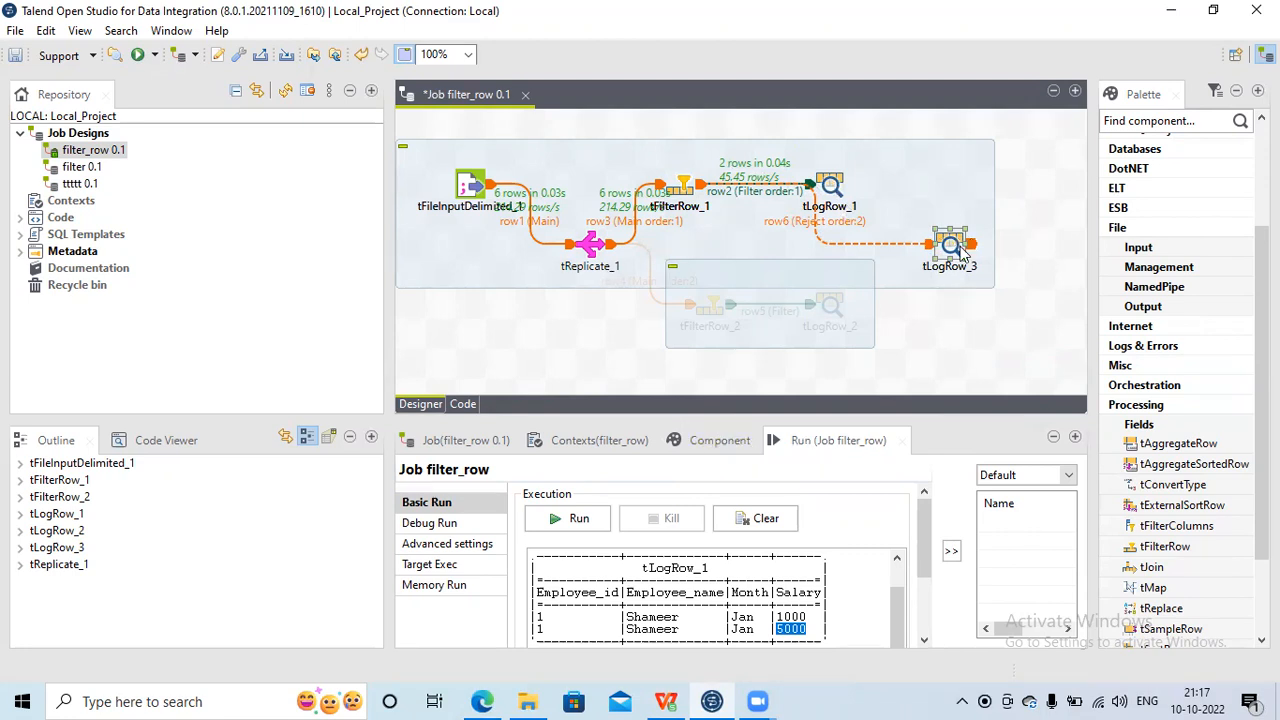
- Run the filter_row job in the maximized Run view and examine the tLogRow_1 and tLogRow_3 output tables
click(708, 441)
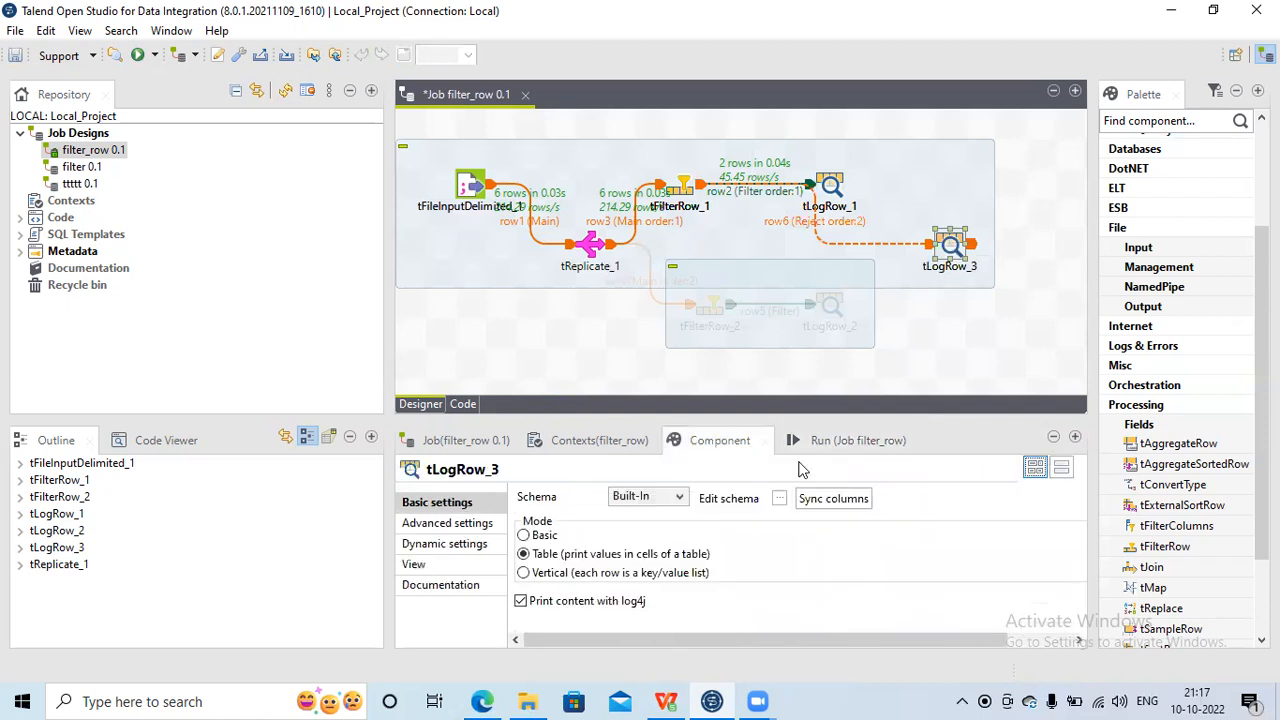
double_click(858, 441)
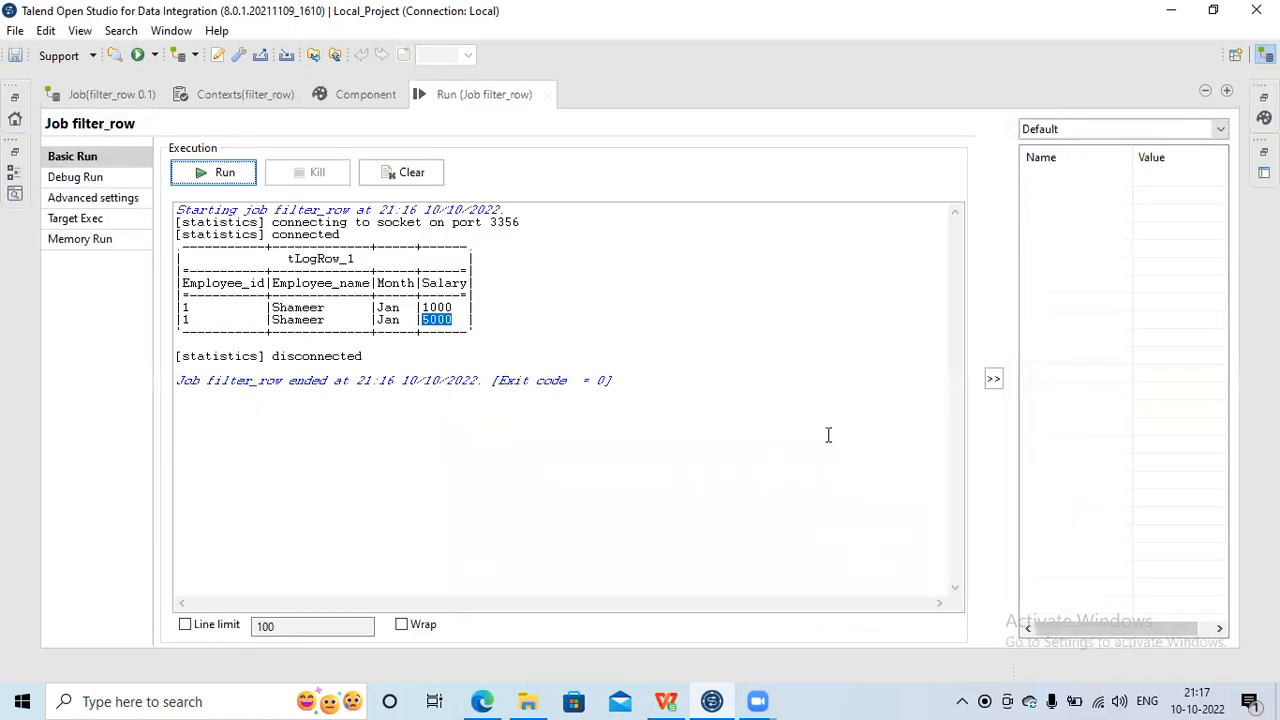
click(223, 170)
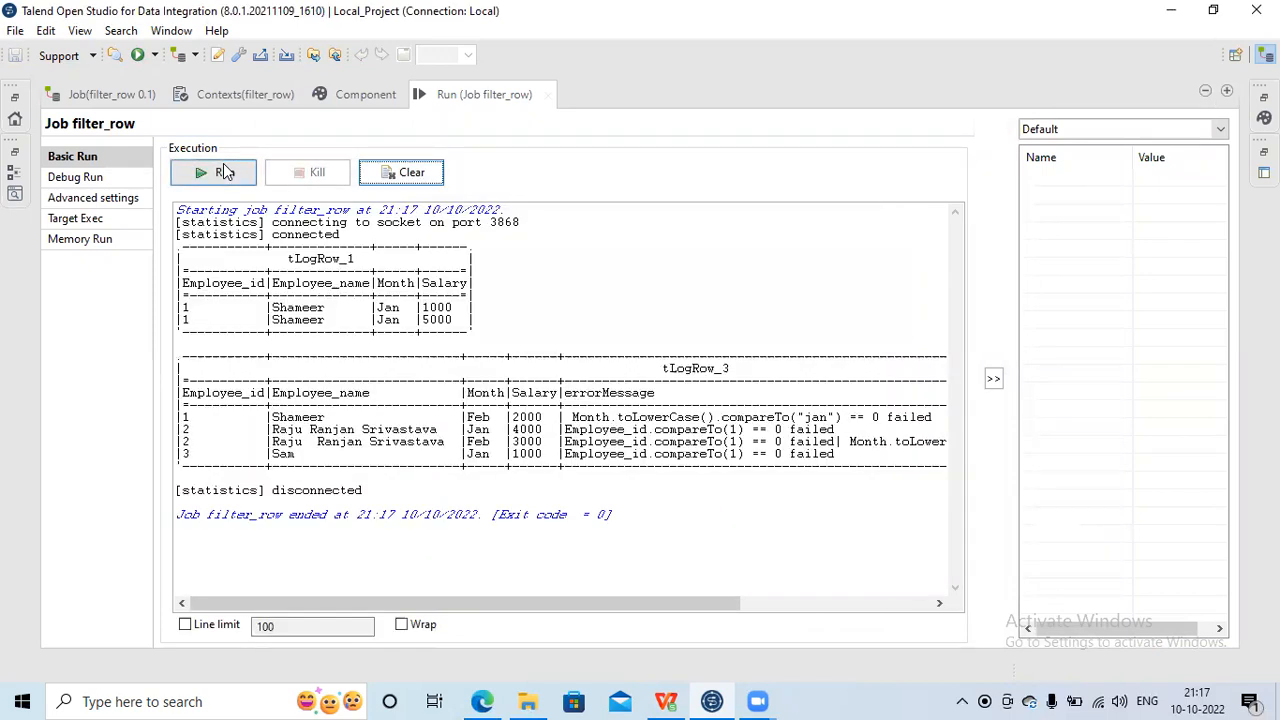
double_click(340, 258)
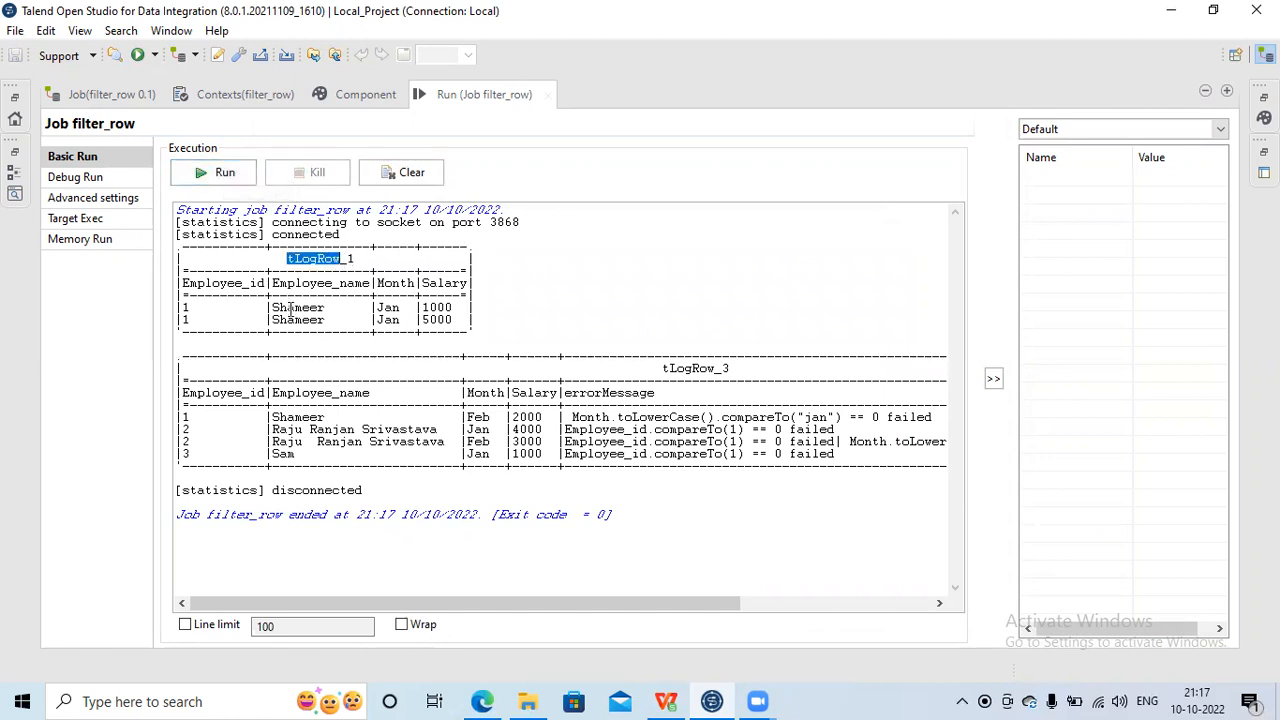
double_click(690, 368)
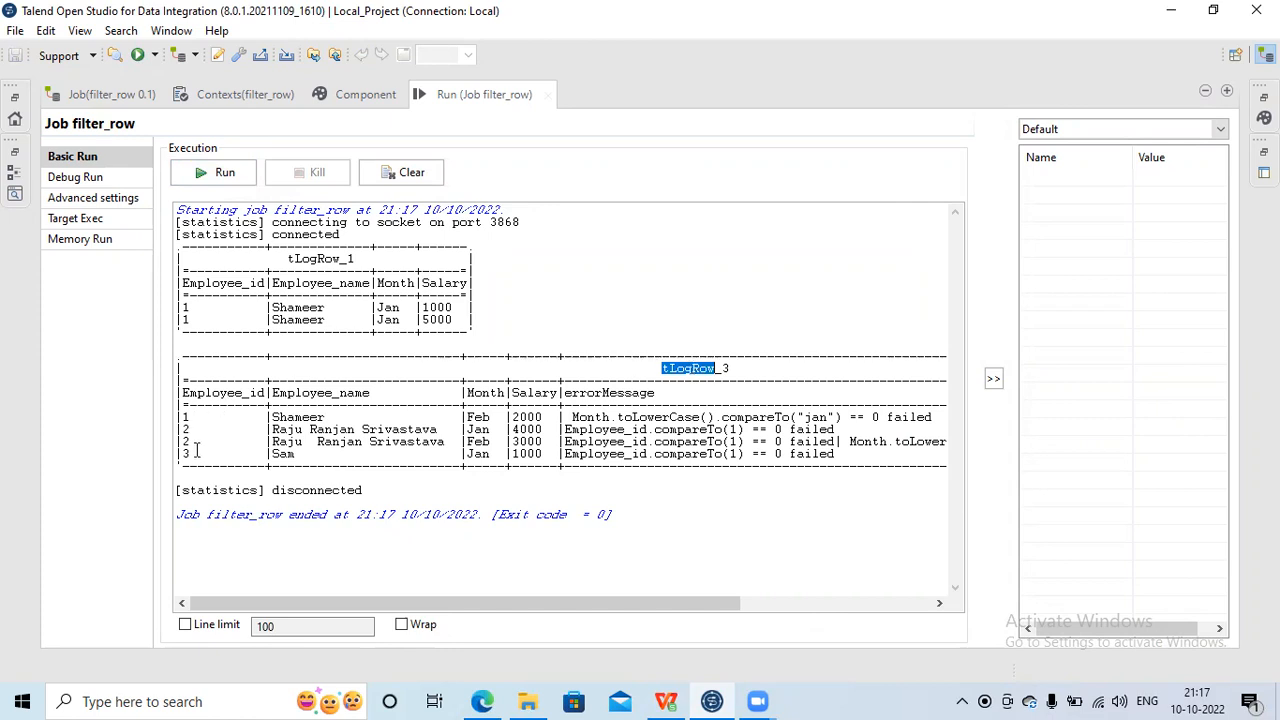
- Examine the rejected rows and their months in the tLogRow_3 output, and restore the Run view to its normal size
drag(196, 451, 167, 420)
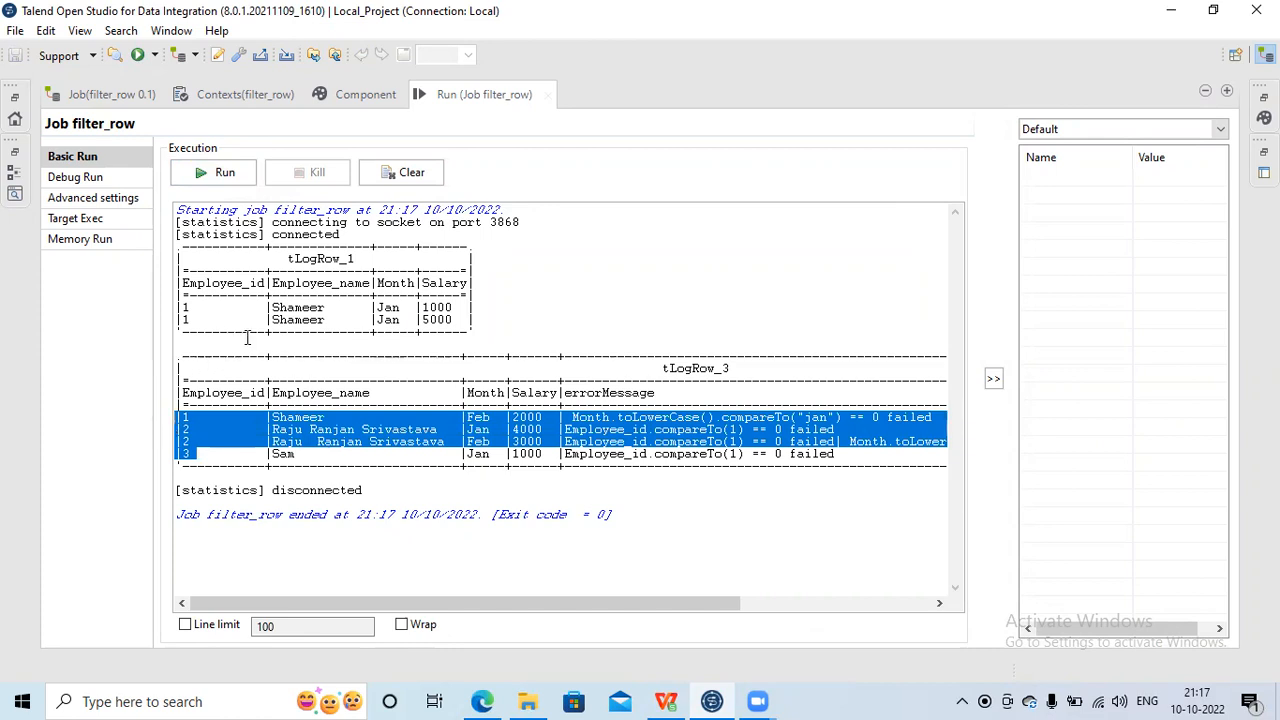
click(483, 453)
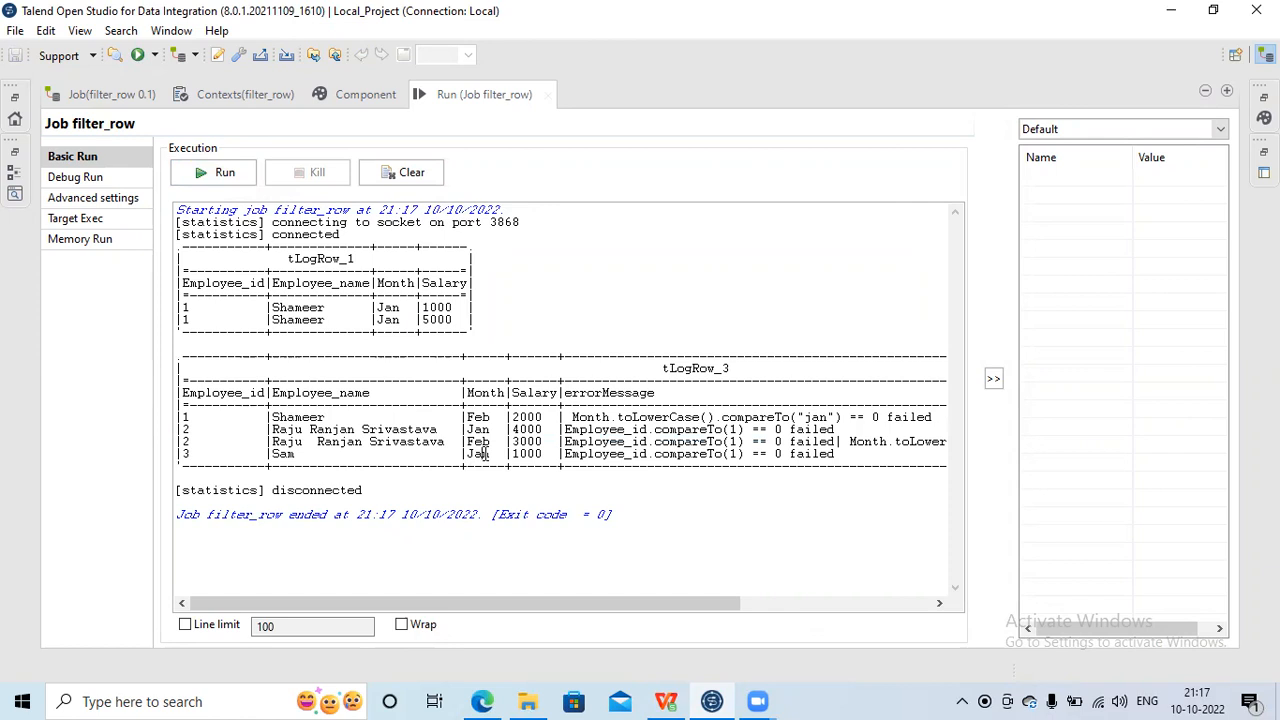
double_click(449, 97)
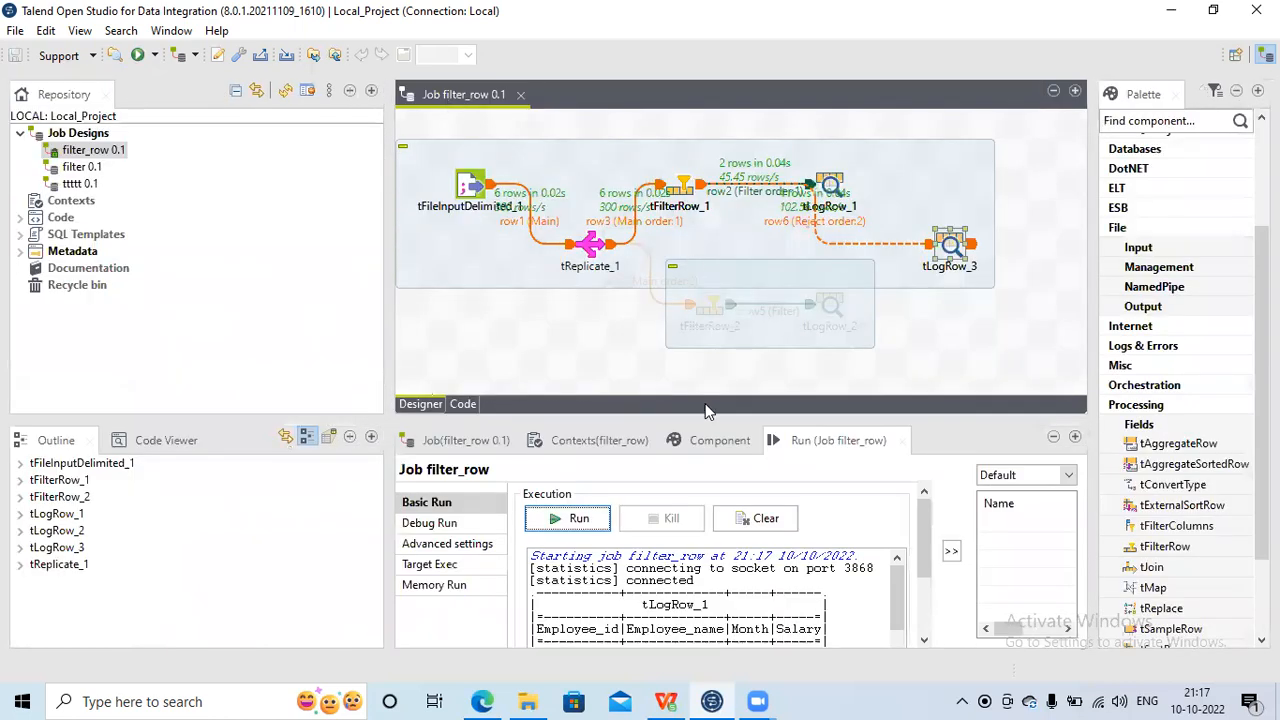
- Set the logical operator that combines tFilterRow_1's conditions to Or
click(684, 195)
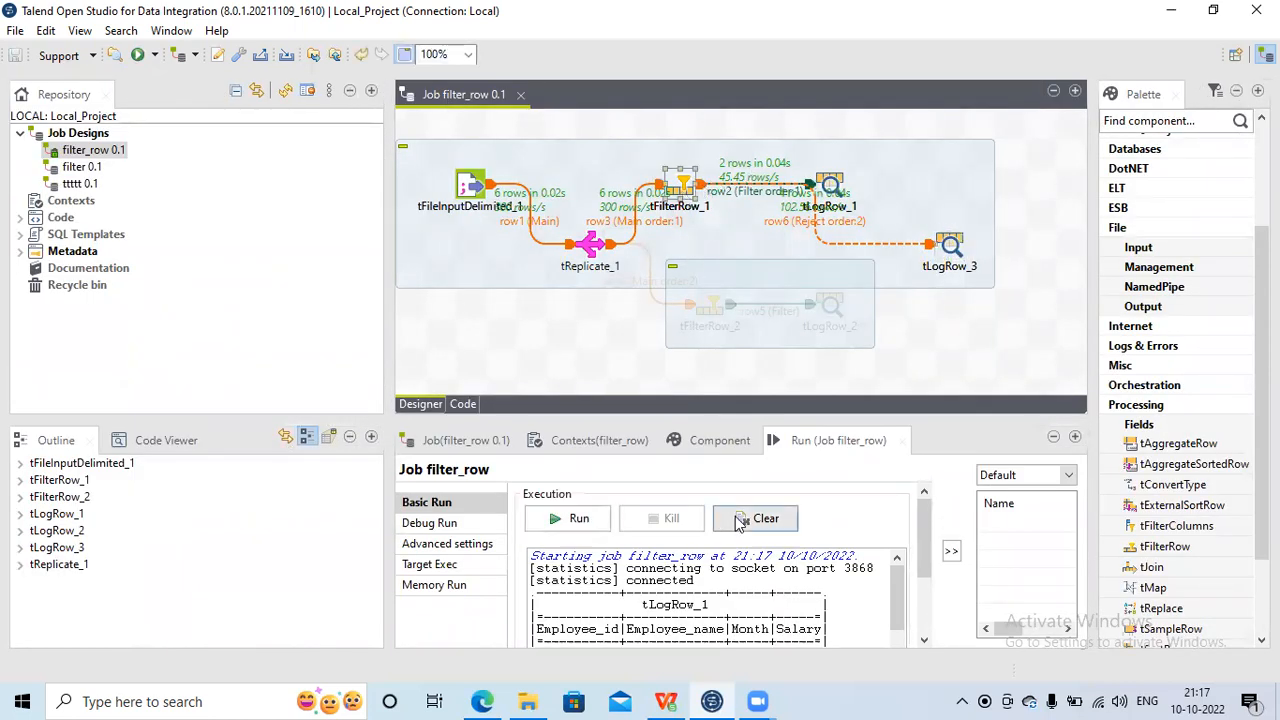
click(722, 441)
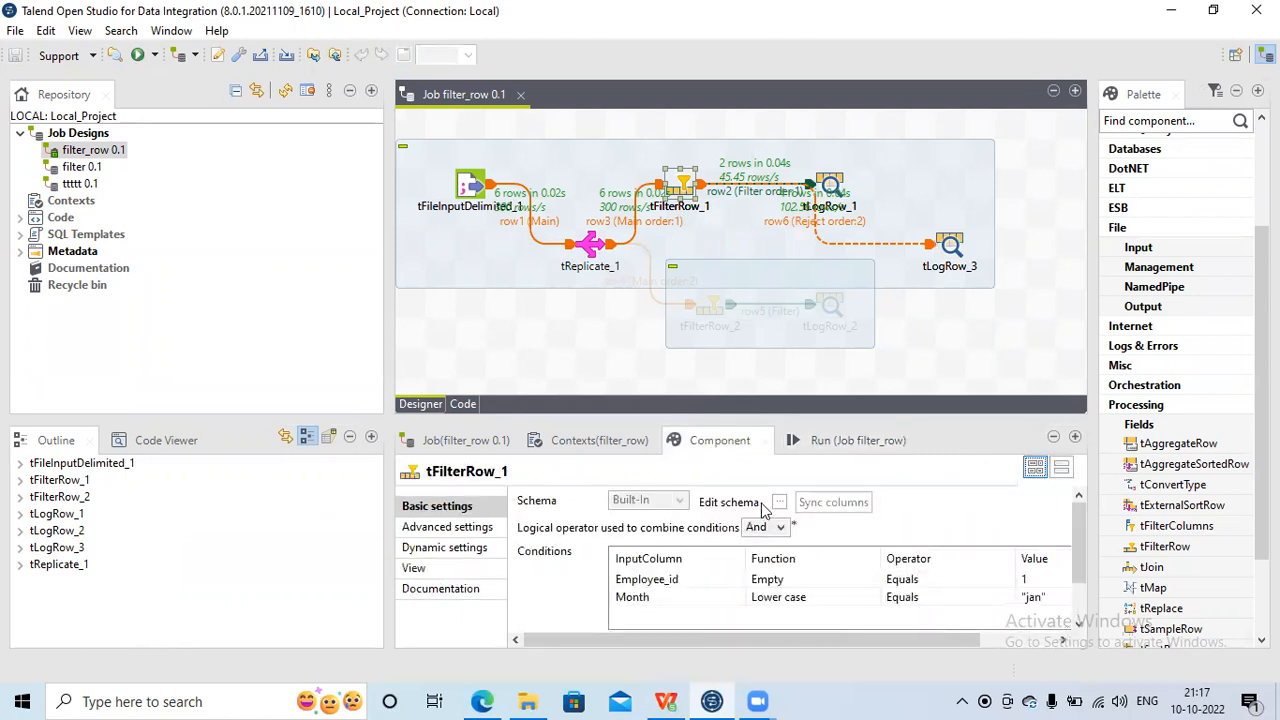
click(778, 528)
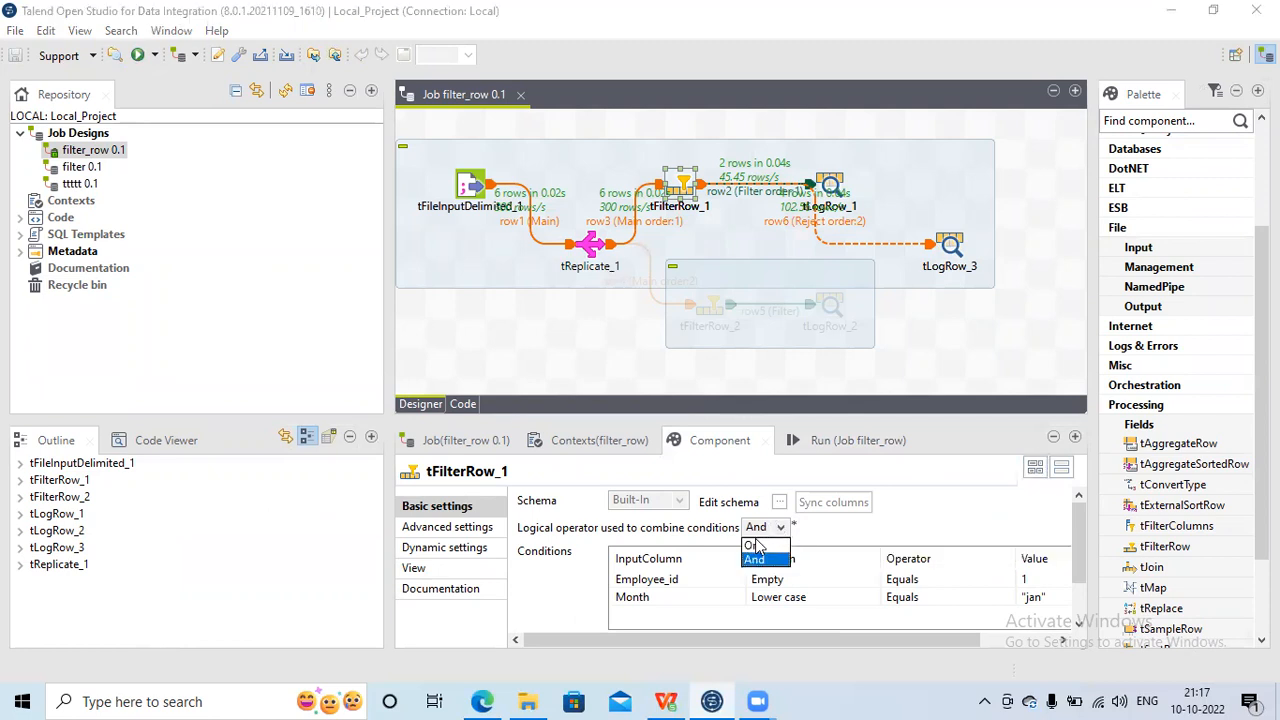
click(752, 546)
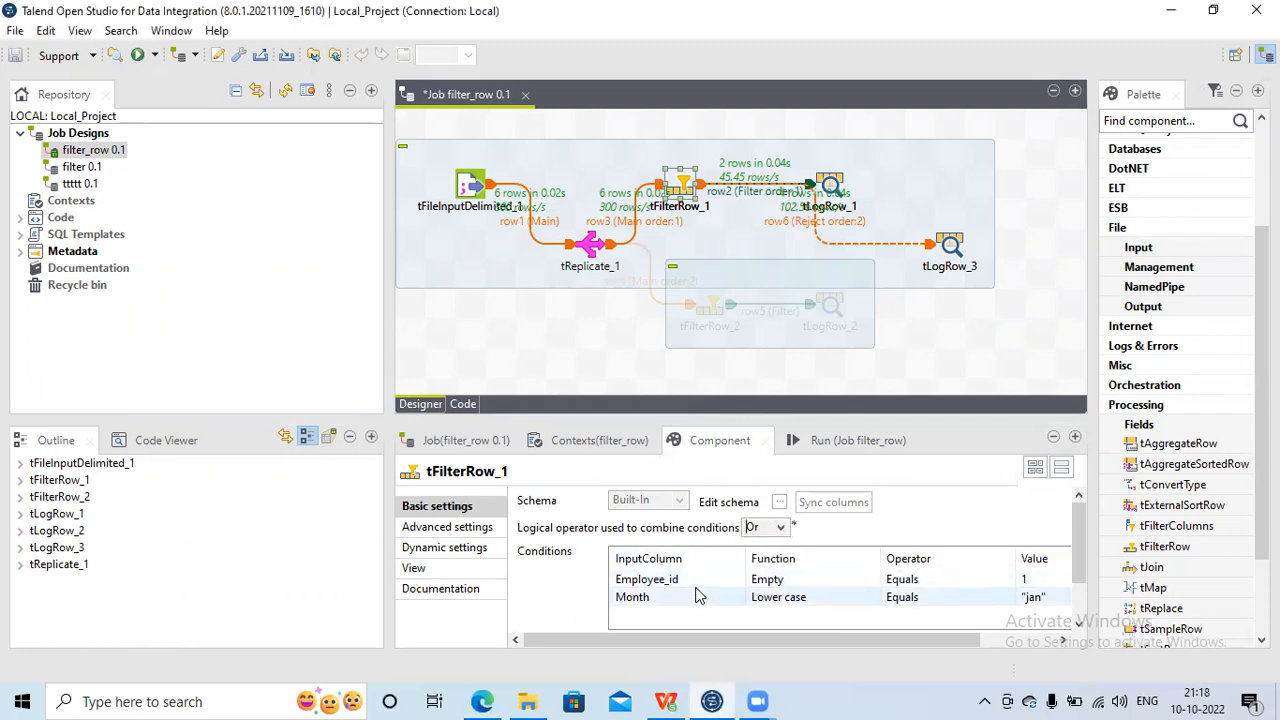
- Change tFilterRow_1's second condition to input column Employee_id with the value 2
click(654, 596)
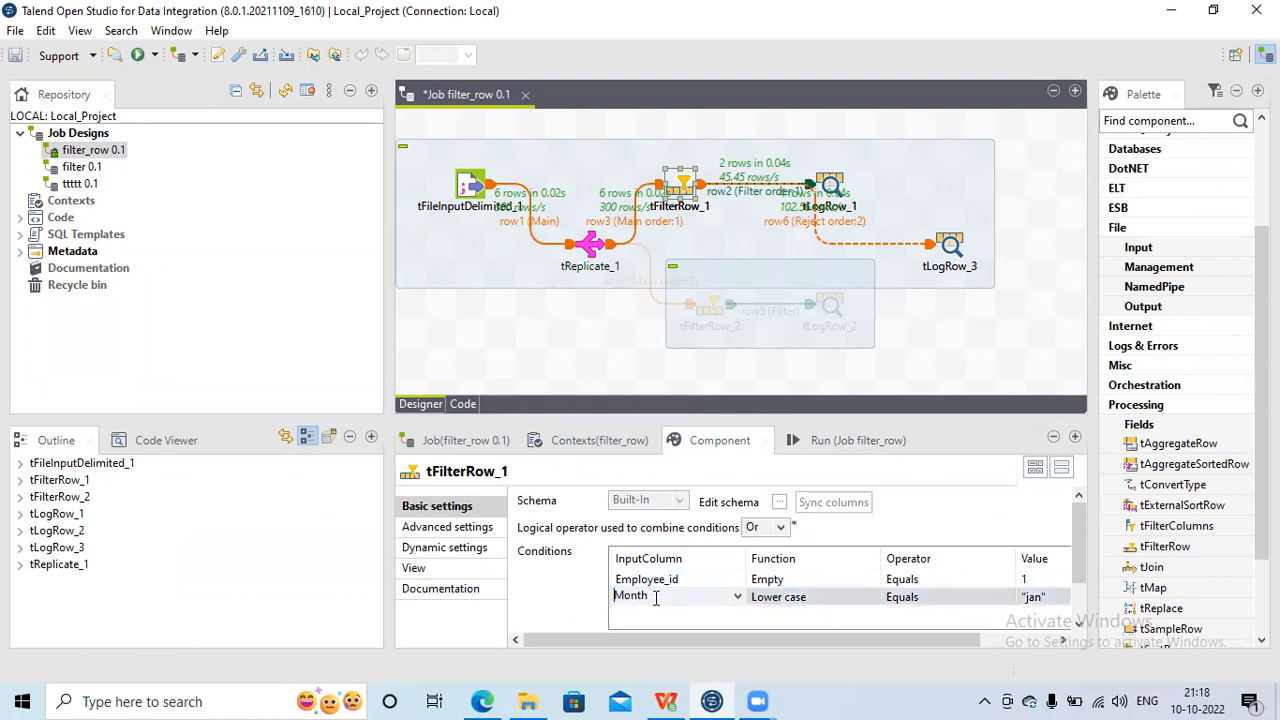
click(738, 597)
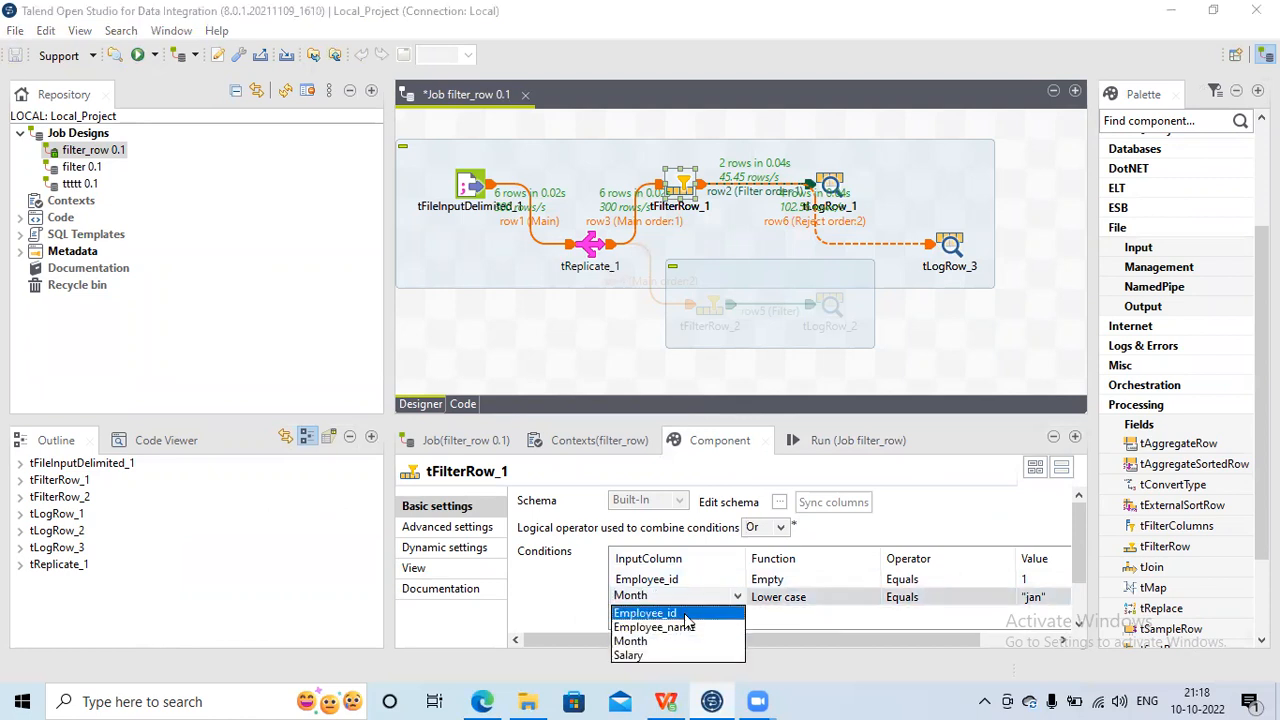
click(684, 611)
click(854, 598)
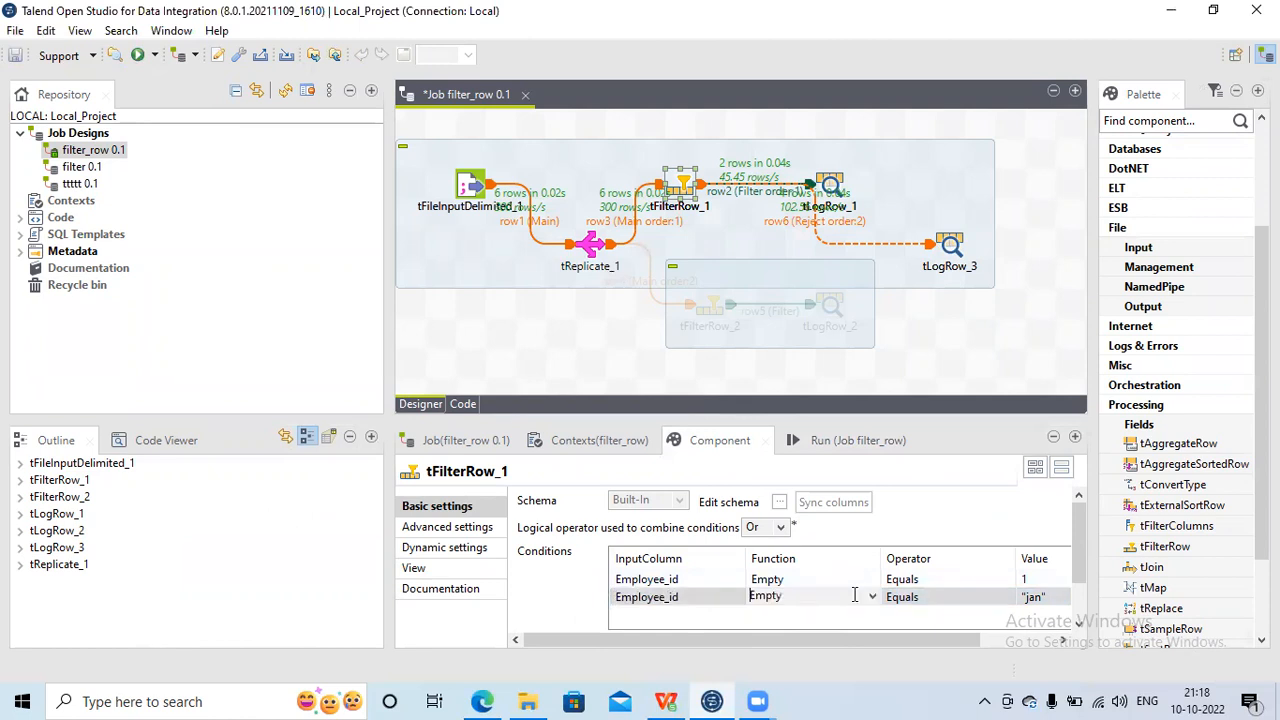
click(1033, 597)
text(2)
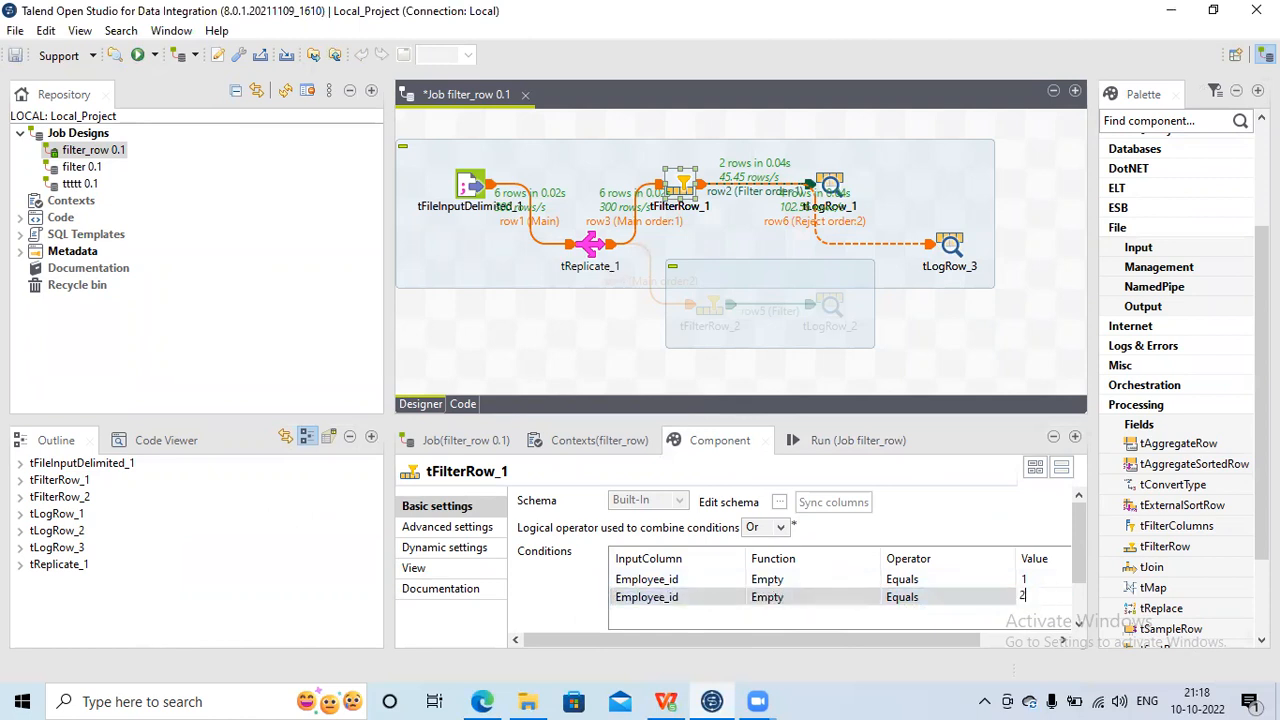
key(Return)
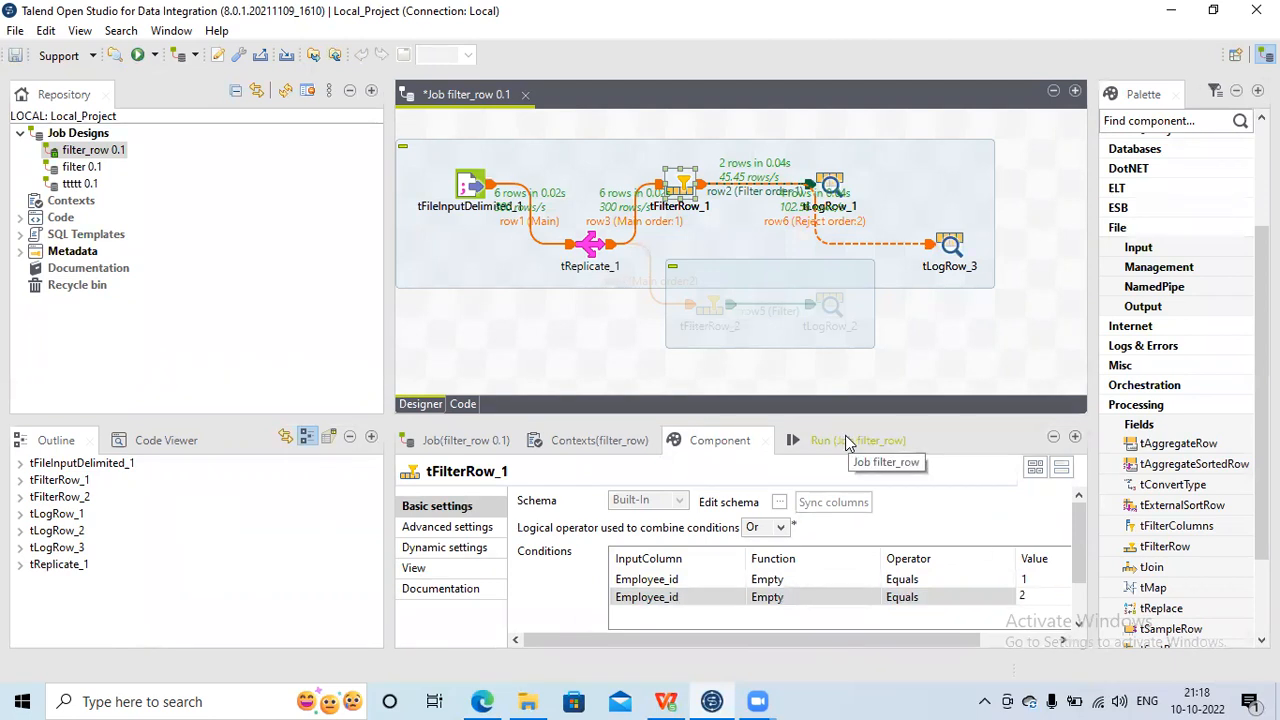
- Run the filter_row job and compare the tLogRow_1 and tLogRow_3 output tables in the maximized Run view
click(845, 440)
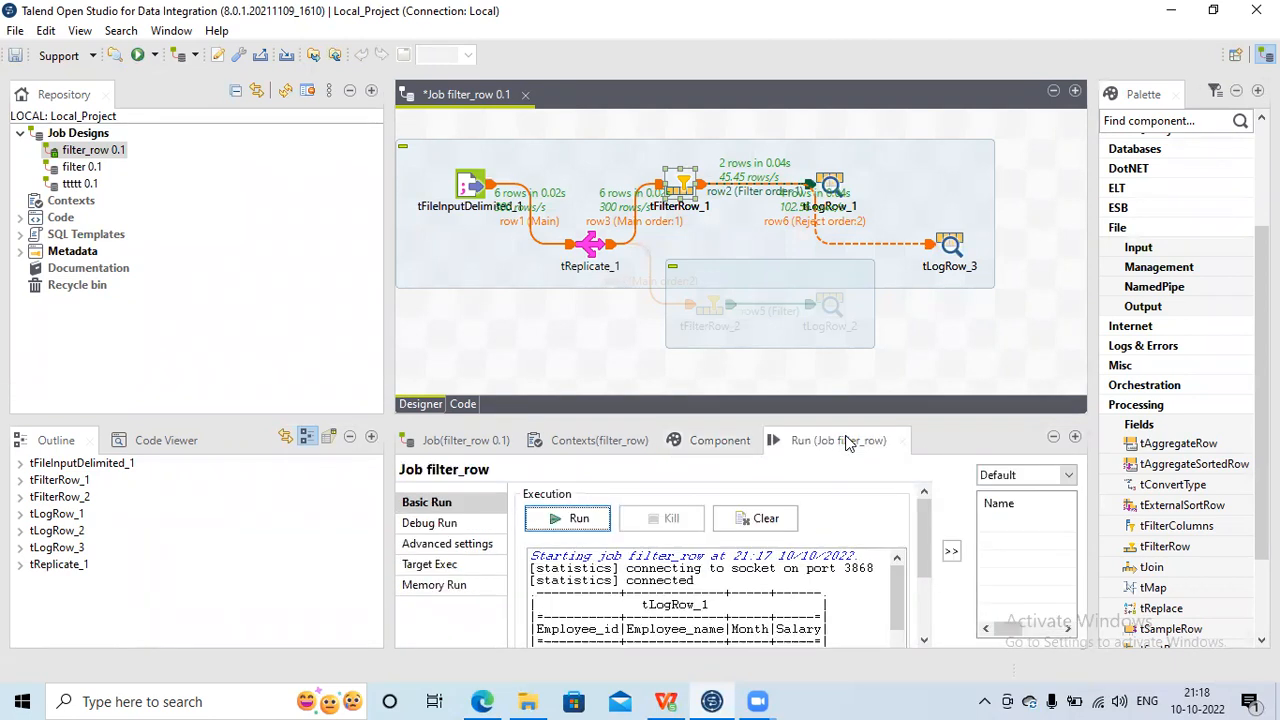
click(567, 518)
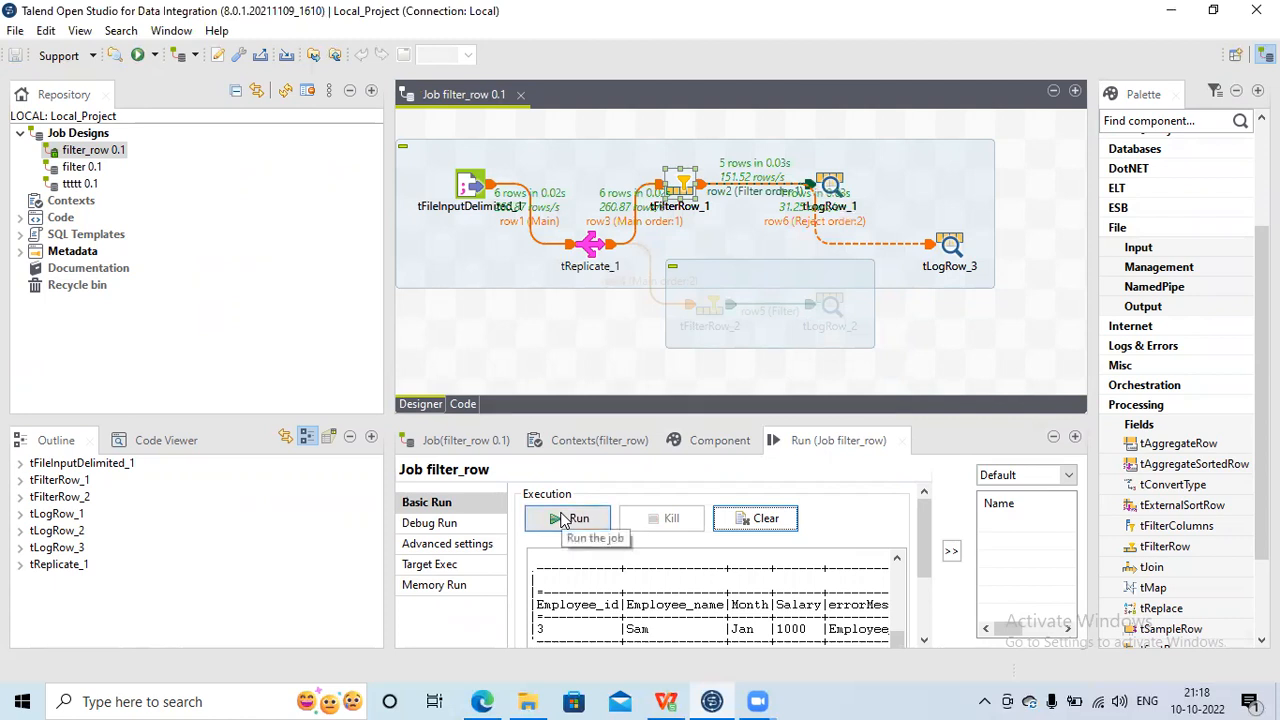
double_click(826, 441)
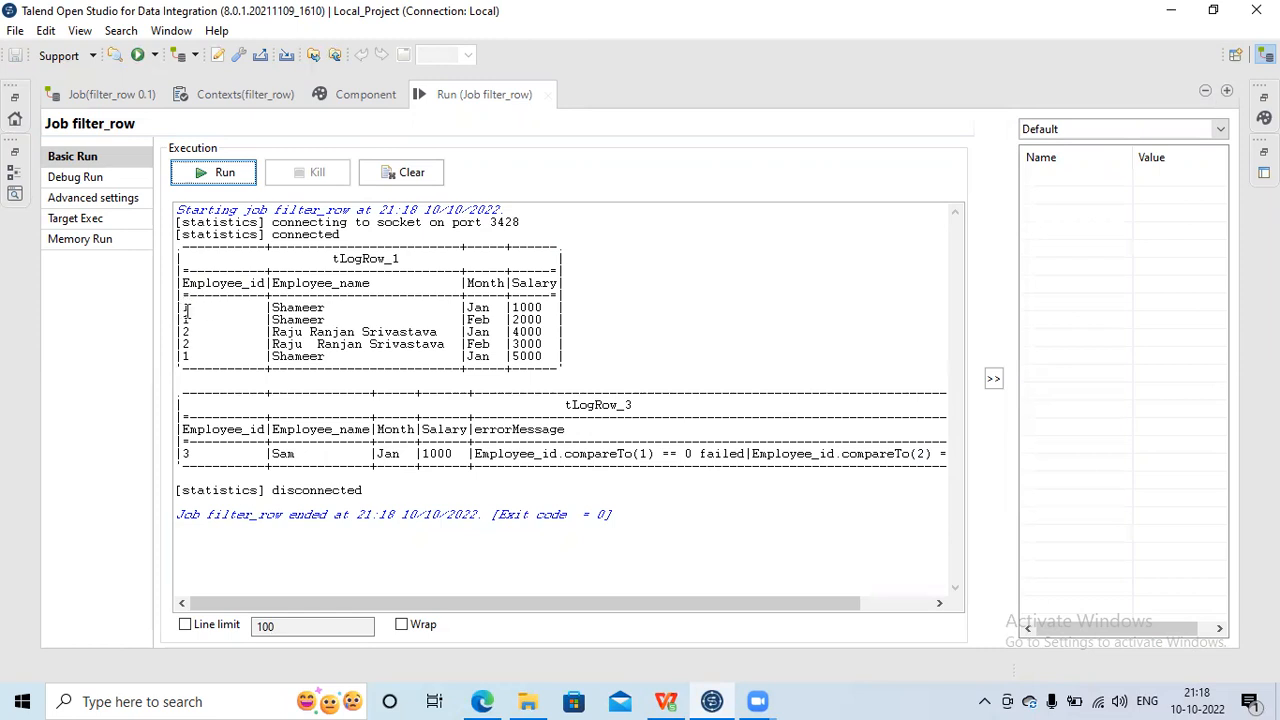
drag(385, 260, 394, 260)
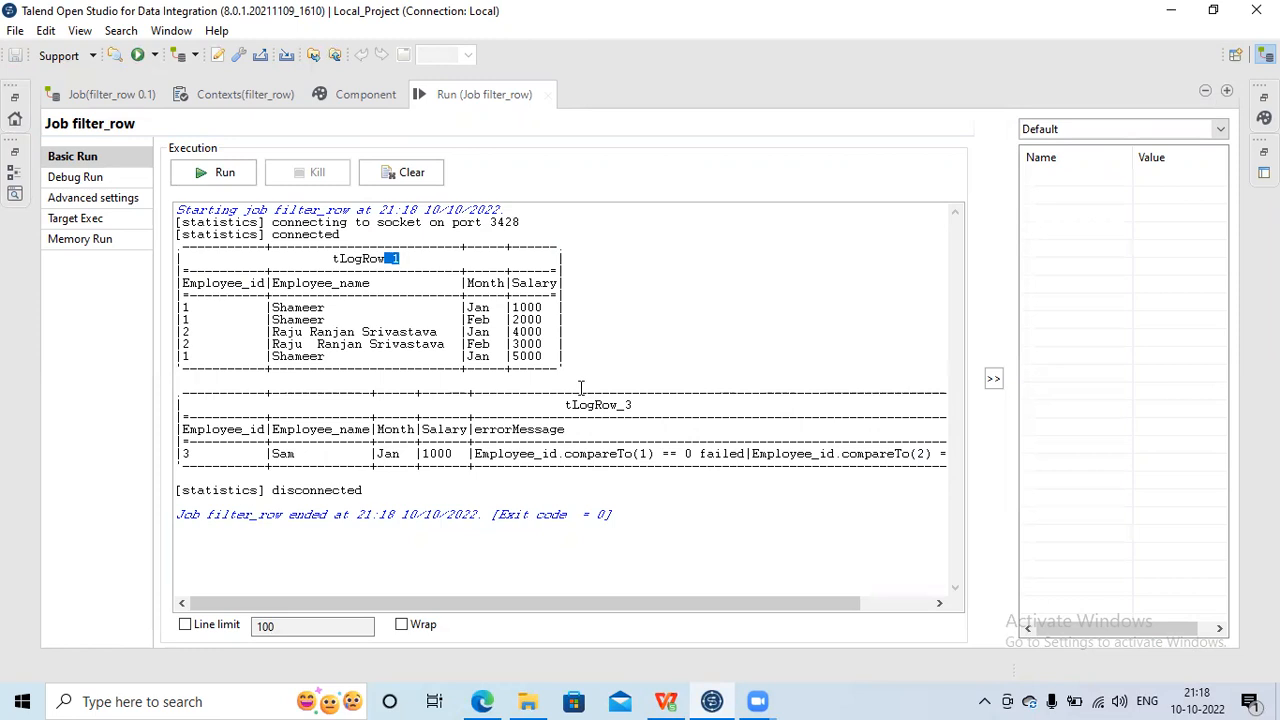
double_click(615, 412)
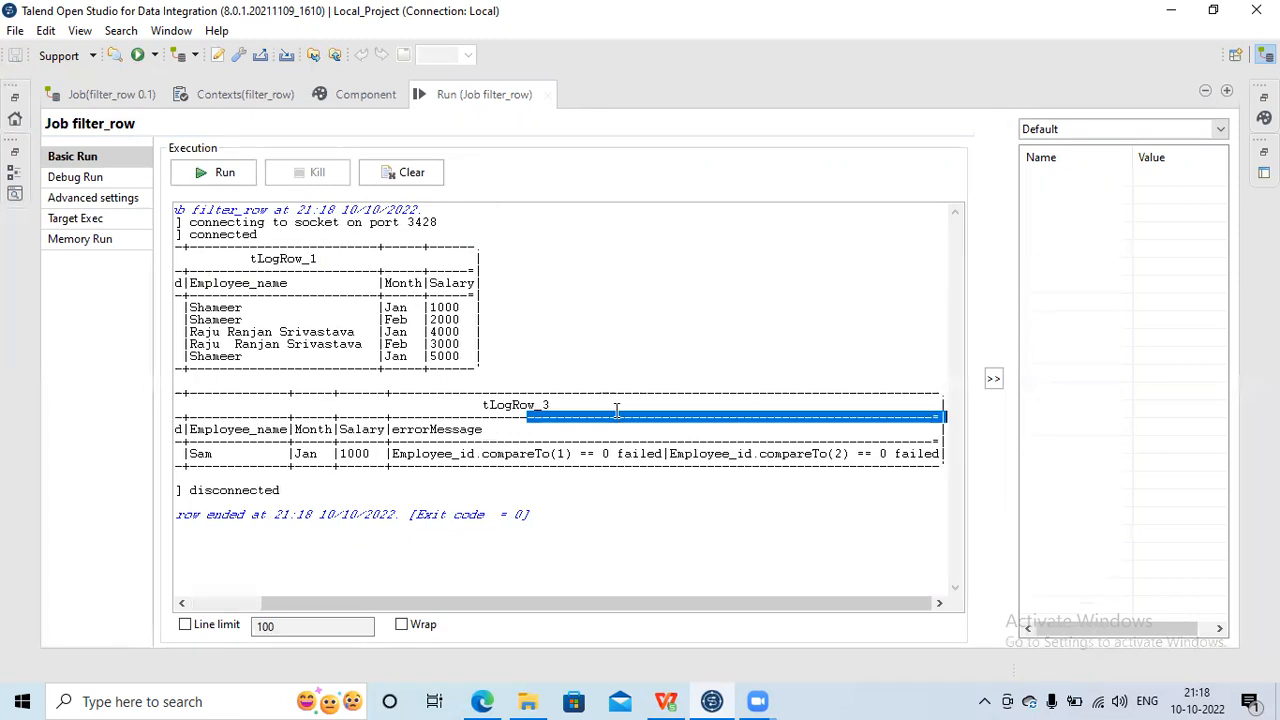
click(422, 408)
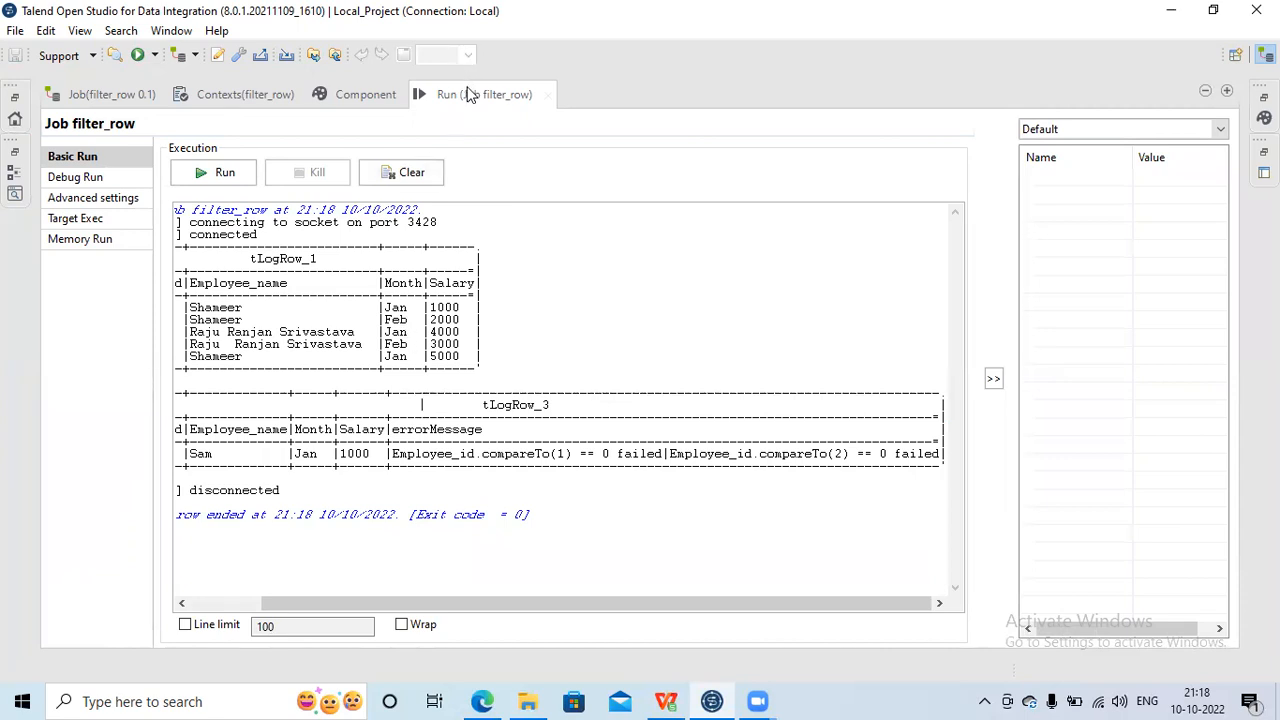
double_click(467, 93)
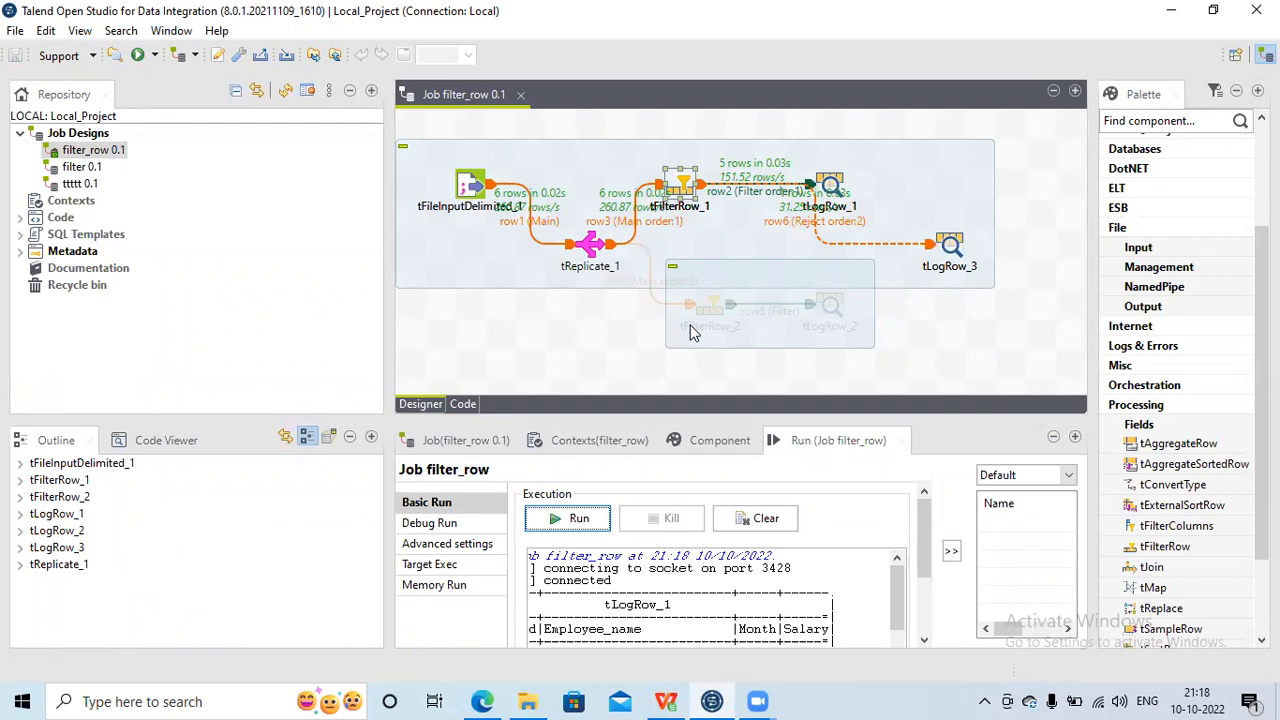
- Review tFilterRow_1's conditions and advanced mode option in the maximized Component view
double_click(683, 190)
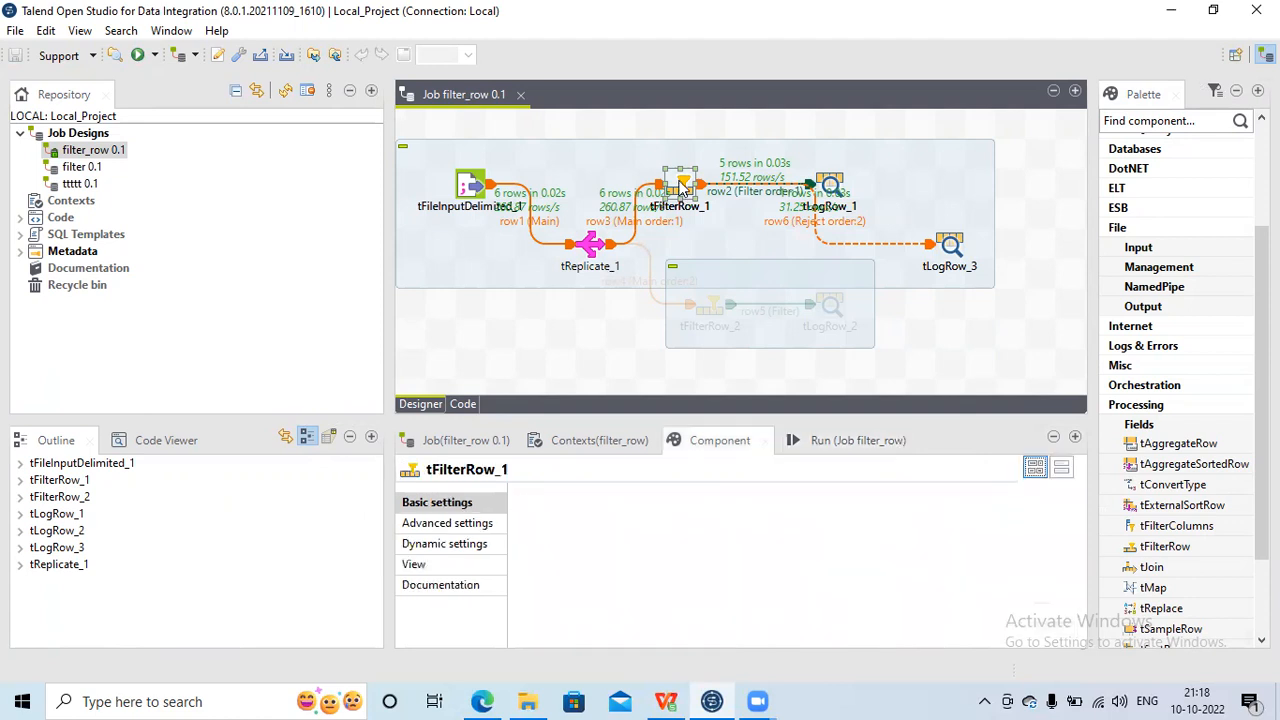
double_click(741, 452)
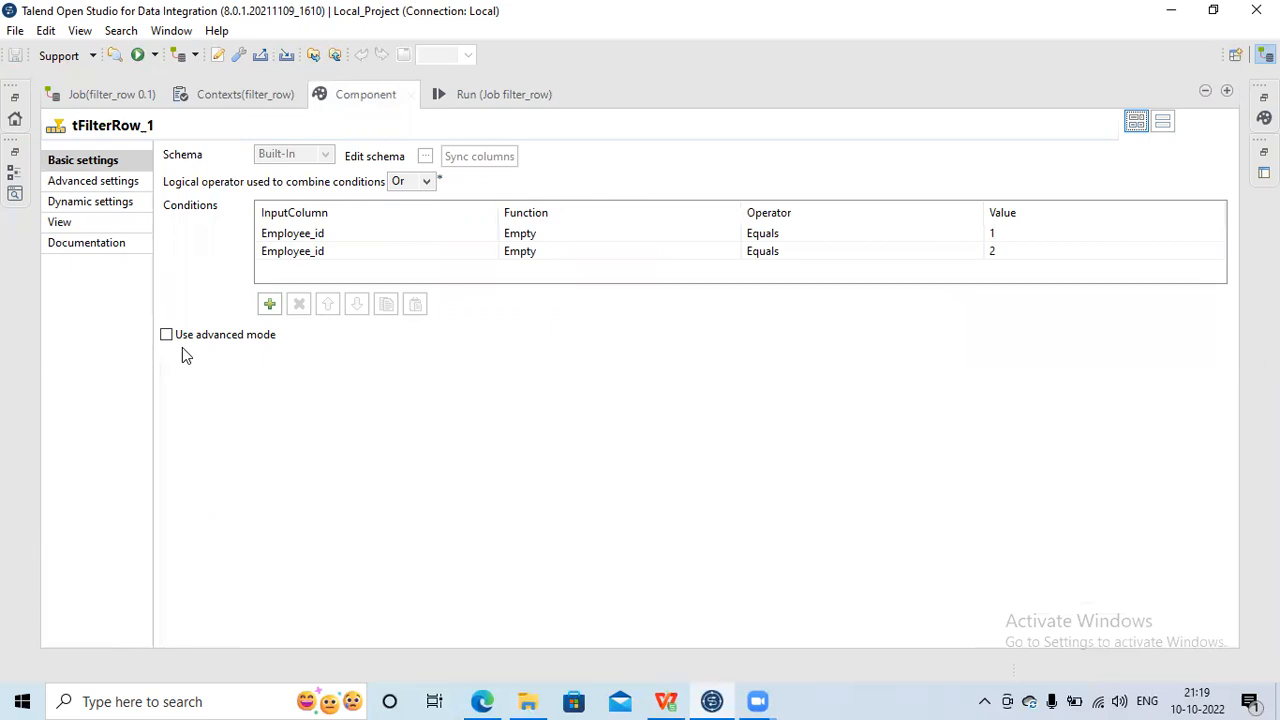
double_click(369, 94)
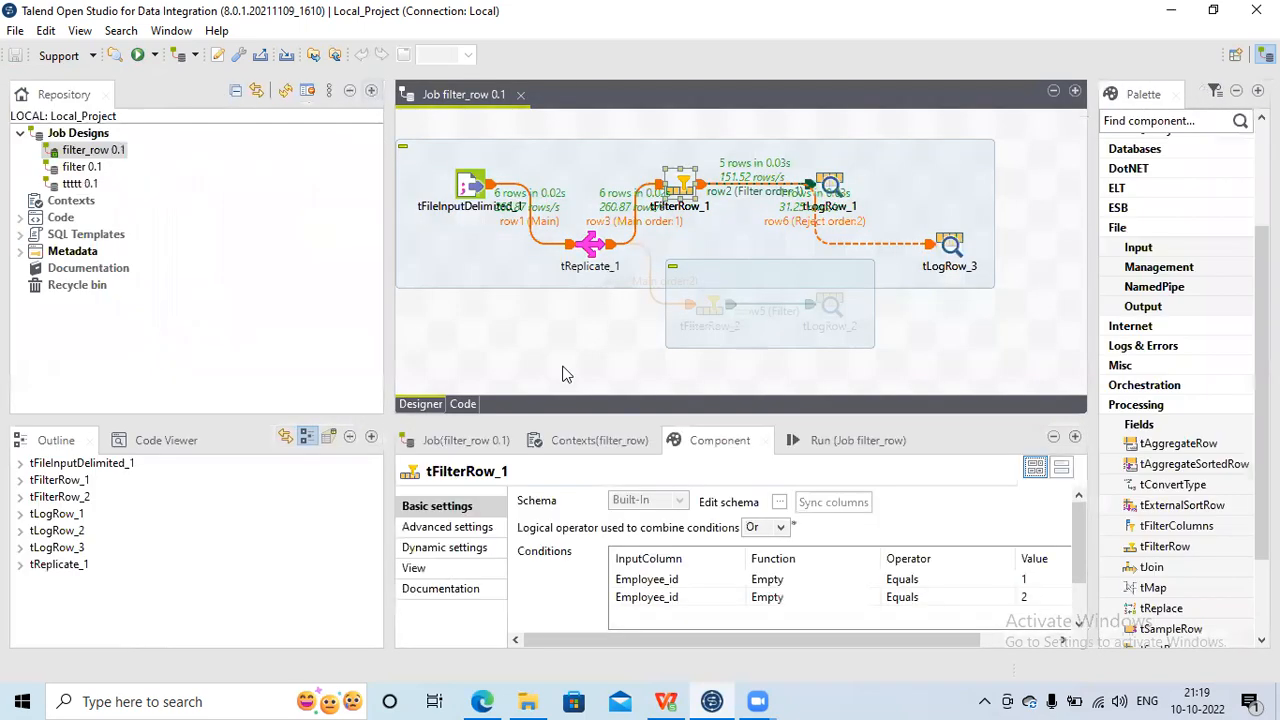
- Activate the disabled subjob that contains tFilterRow_2 and tLogRow_2
click(699, 312)
right_click(700, 313)
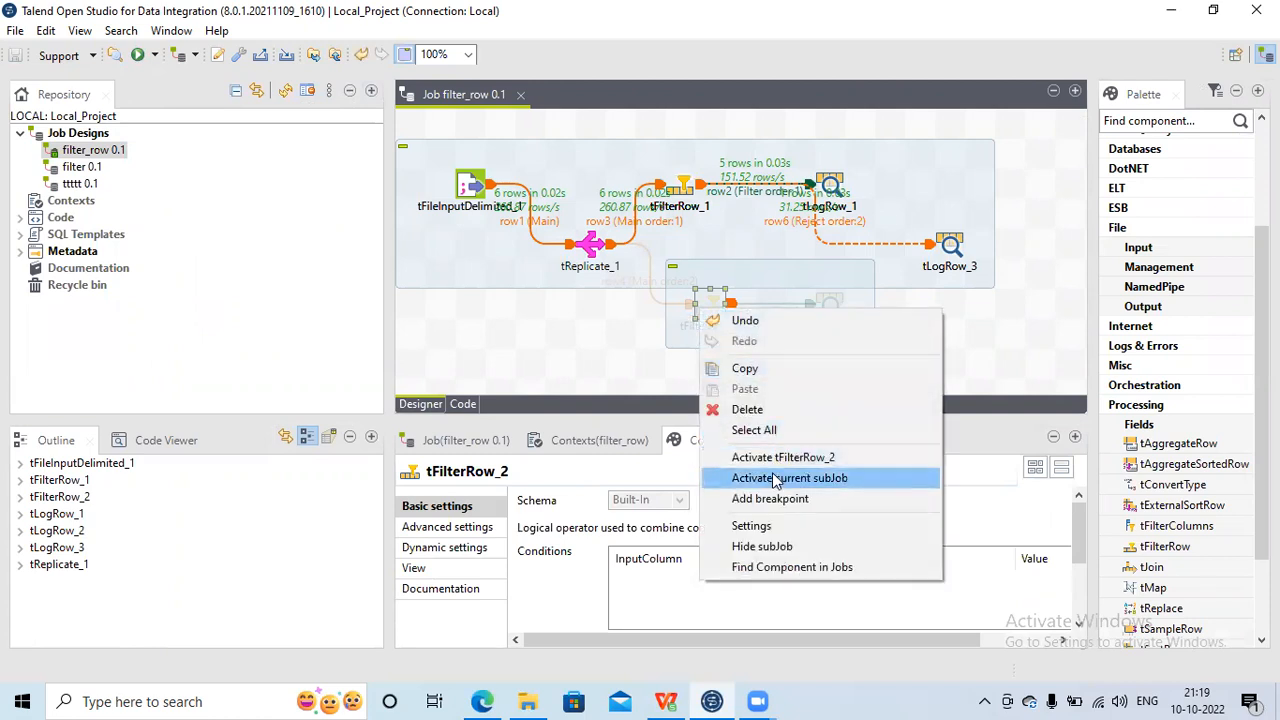
click(778, 478)
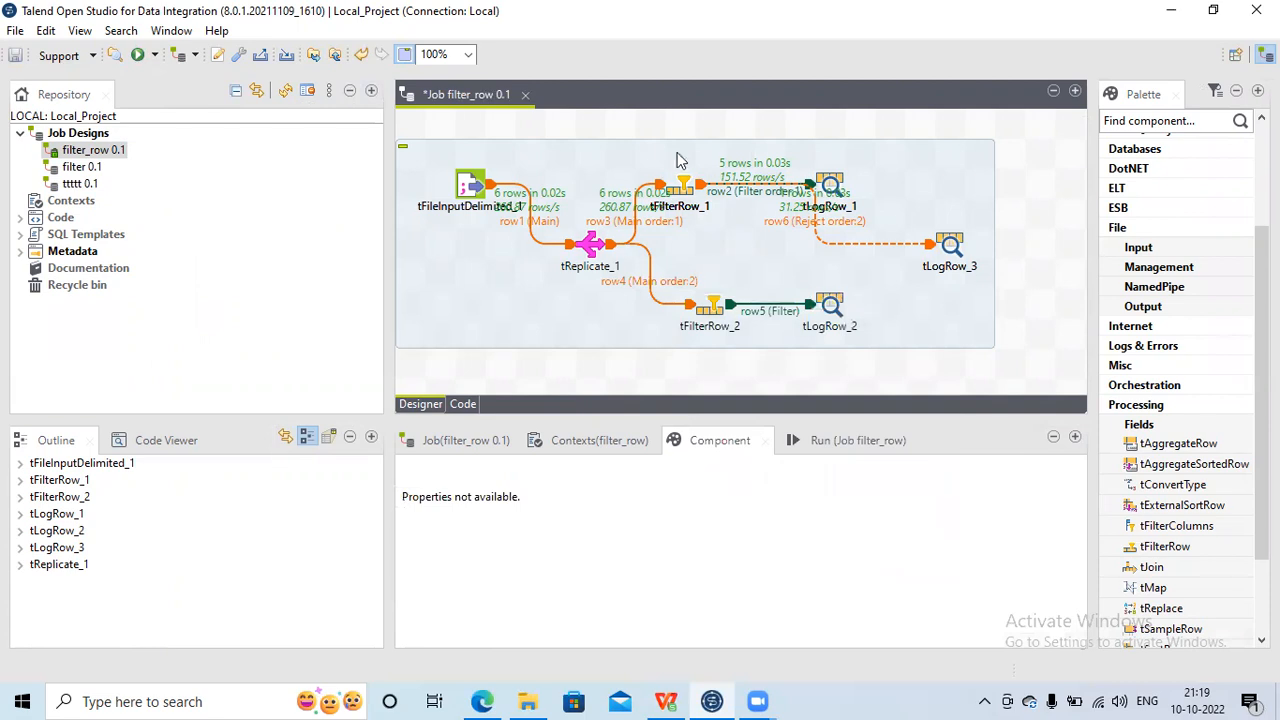
- Deactivate the tFilterRow_1 component in the filter_row job design
click(686, 196)
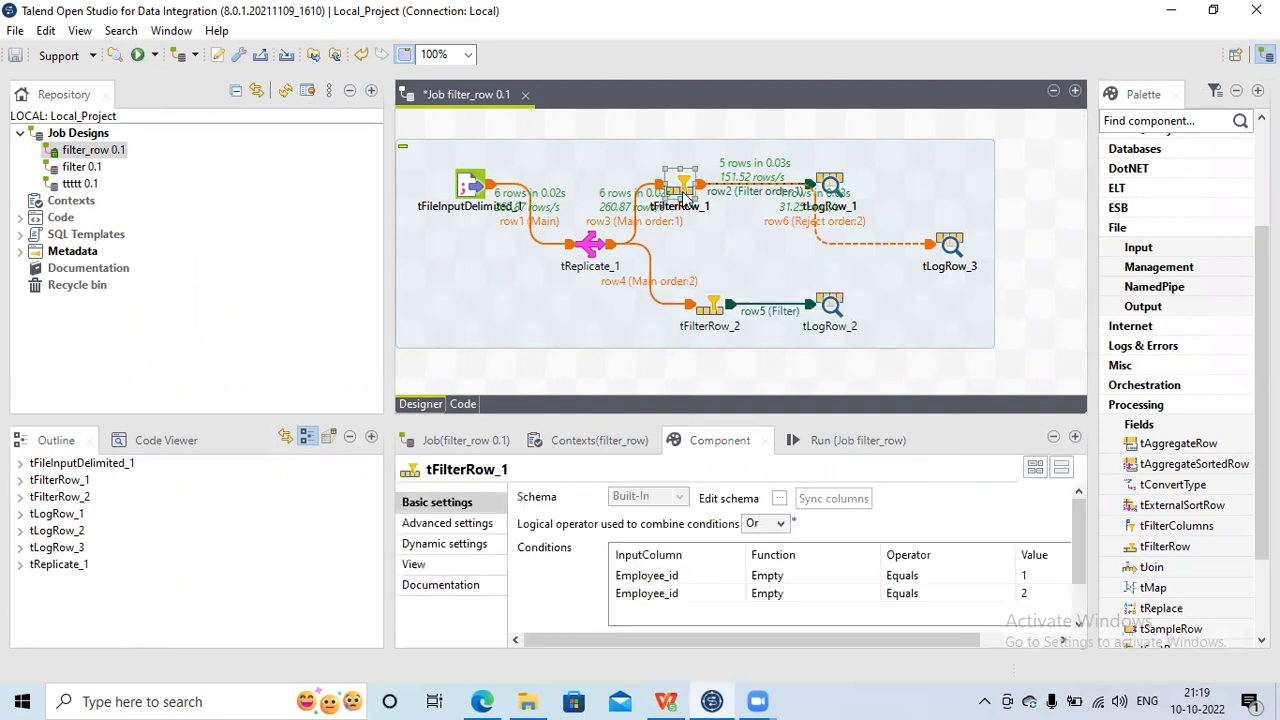
right_click(685, 197)
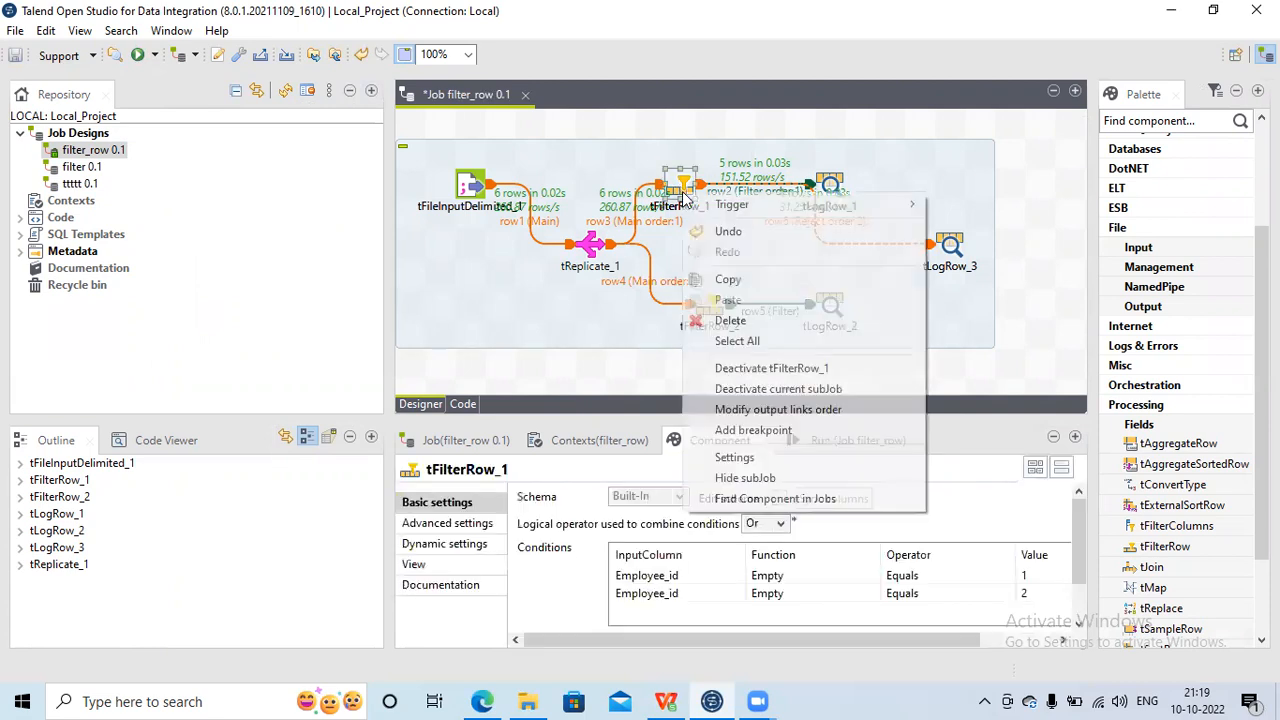
click(773, 369)
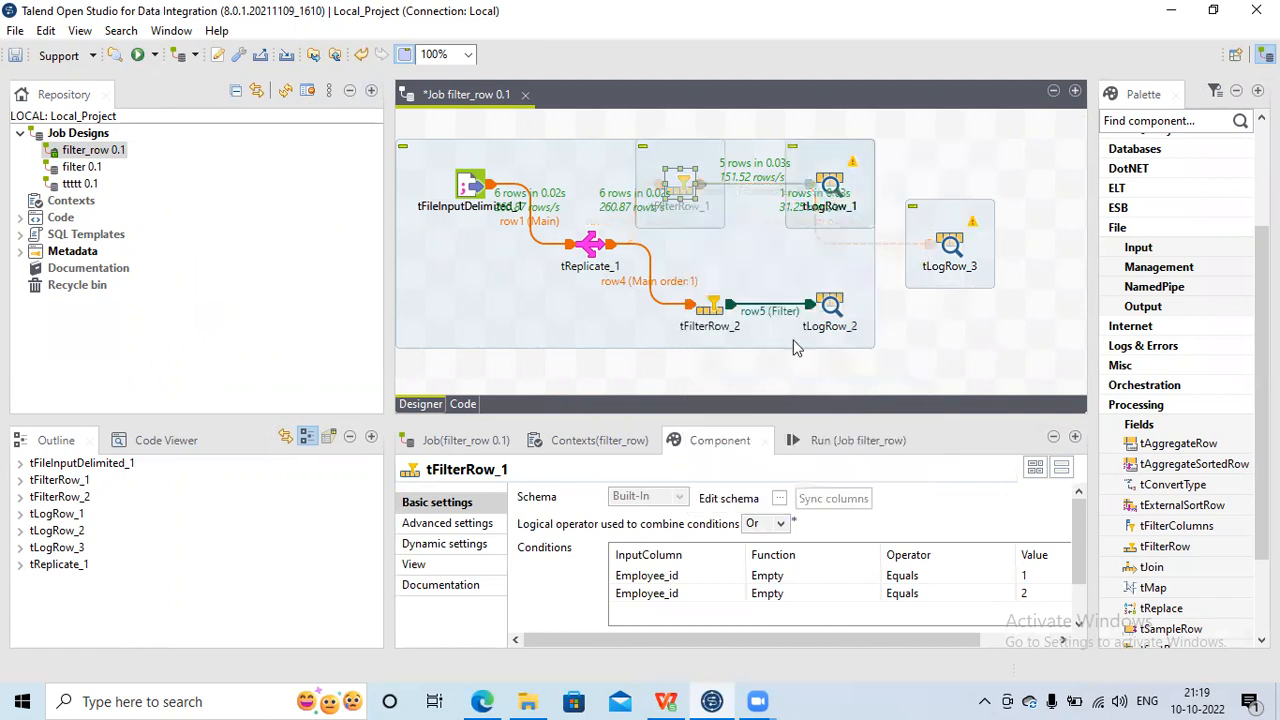
- Deactivate the tLogRow_1 and tLogRow_3 output components
click(830, 185)
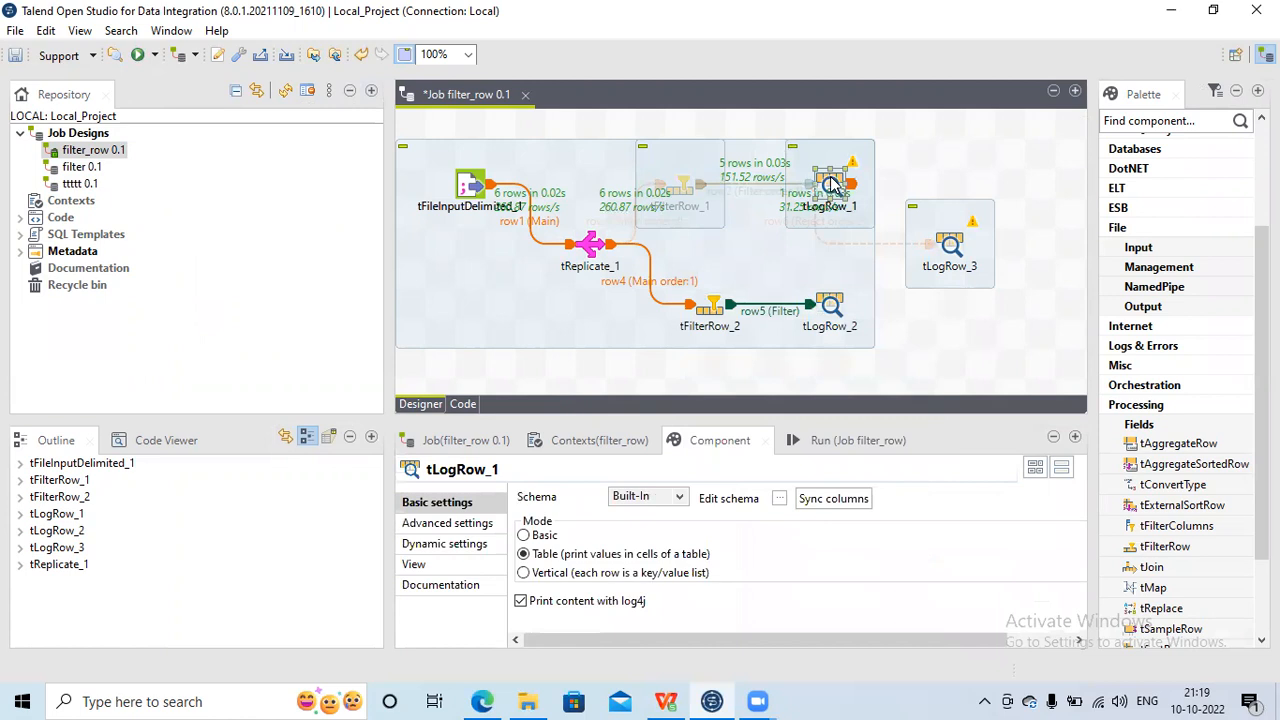
right_click(830, 185)
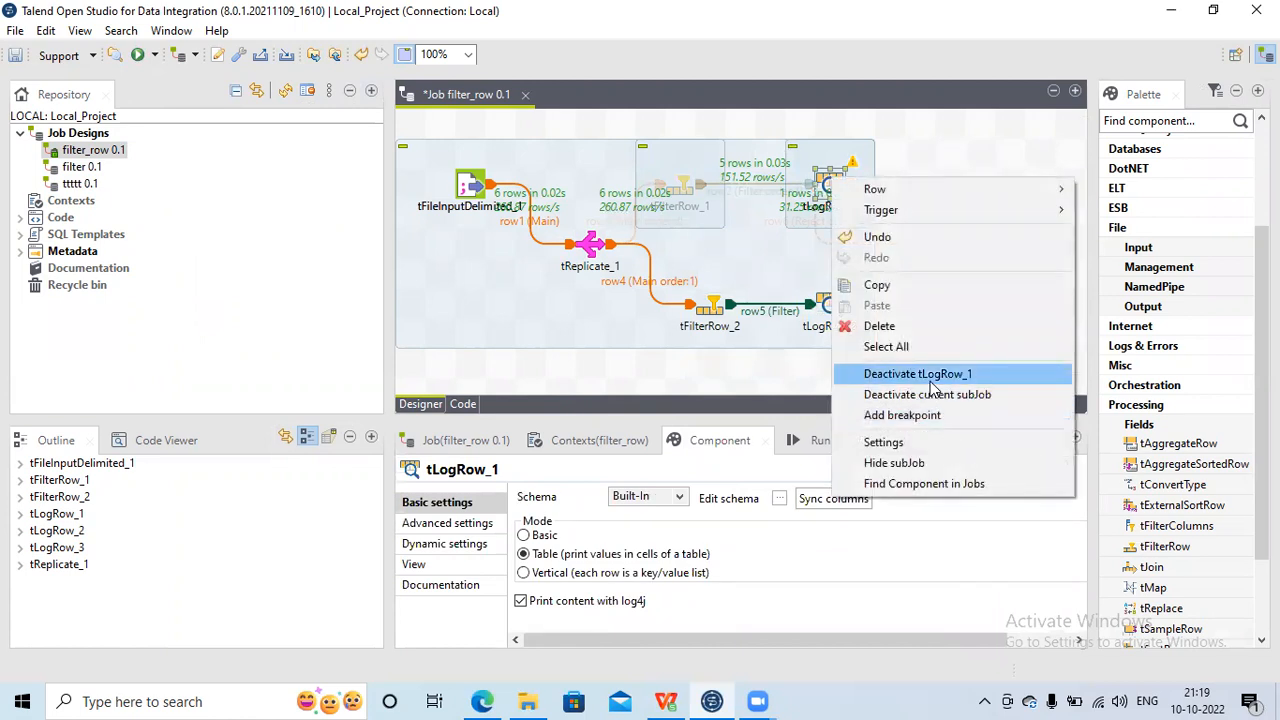
click(917, 373)
click(948, 248)
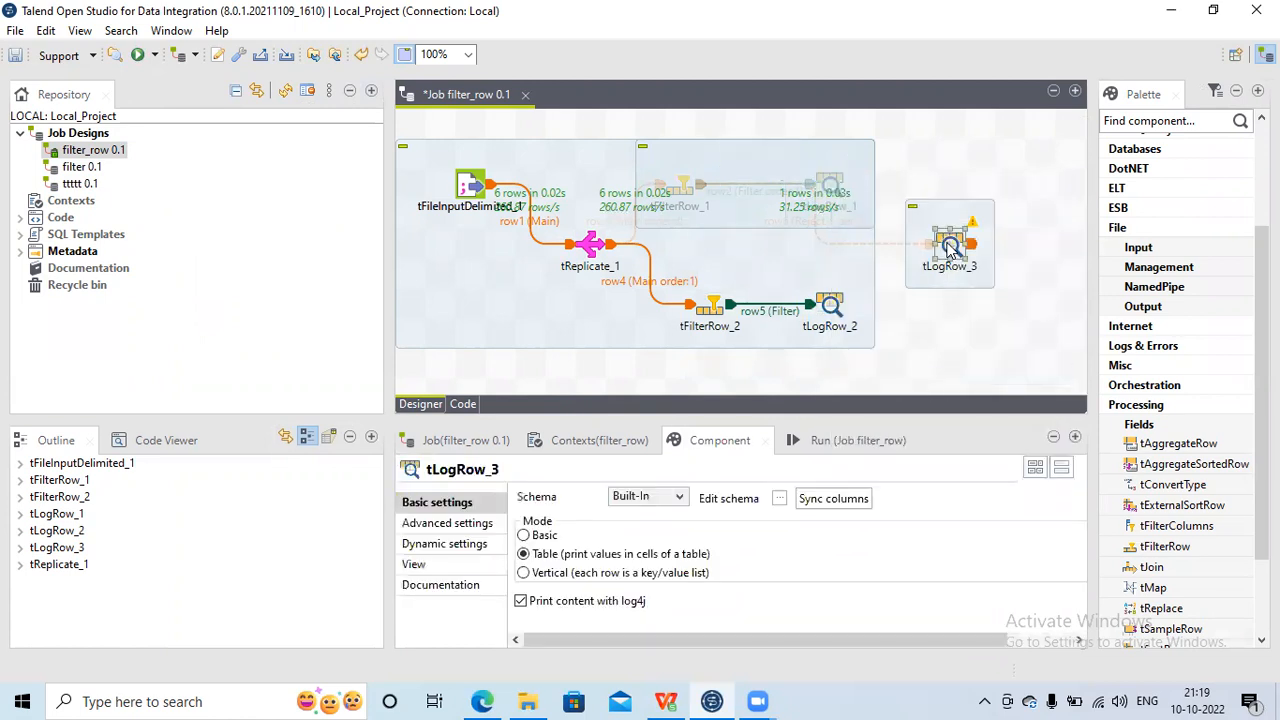
right_click(950, 248)
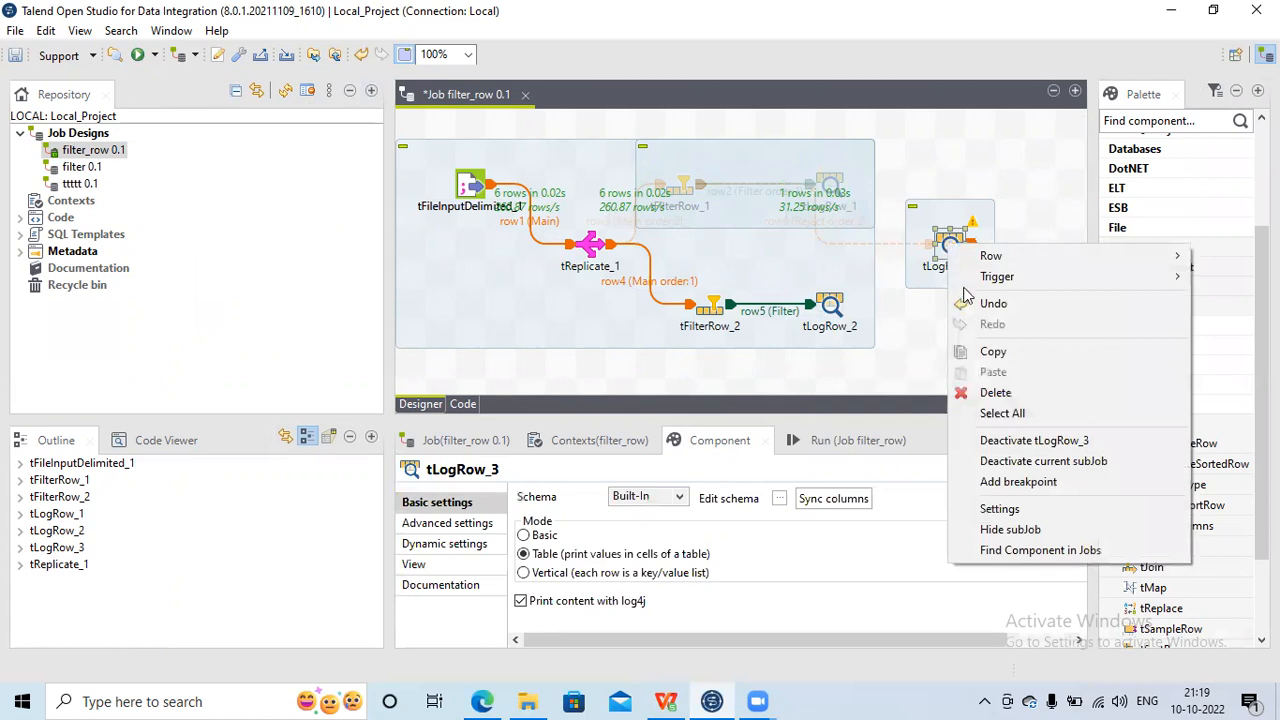
click(988, 440)
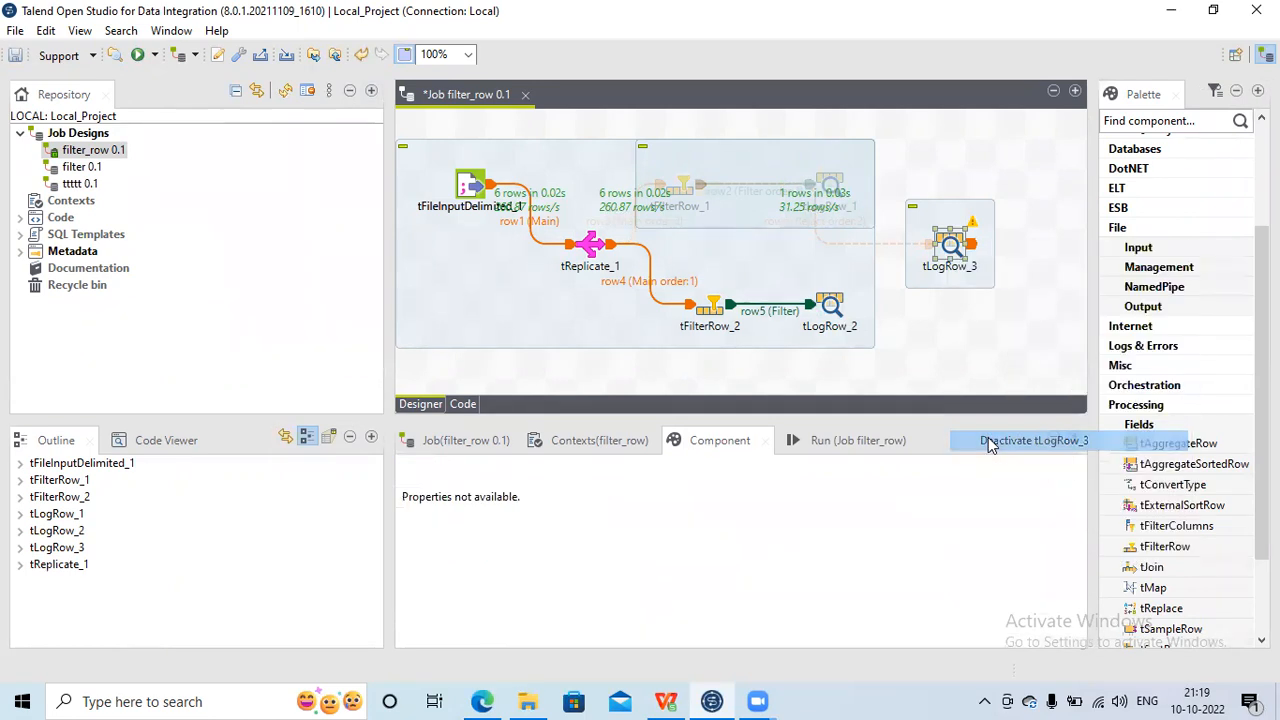
- Examine the advanced mode filter expression of tFilterRow_2, starting with its input_row reference, in the maximized Component view
click(720, 312)
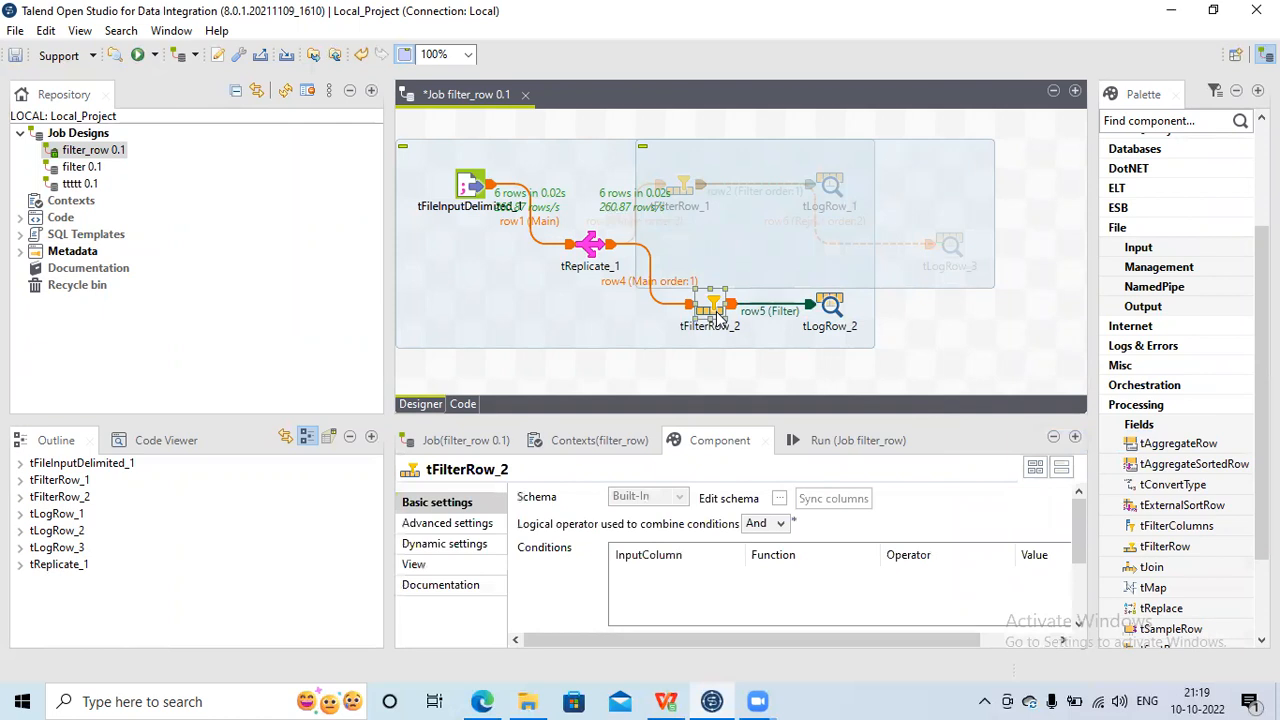
double_click(731, 444)
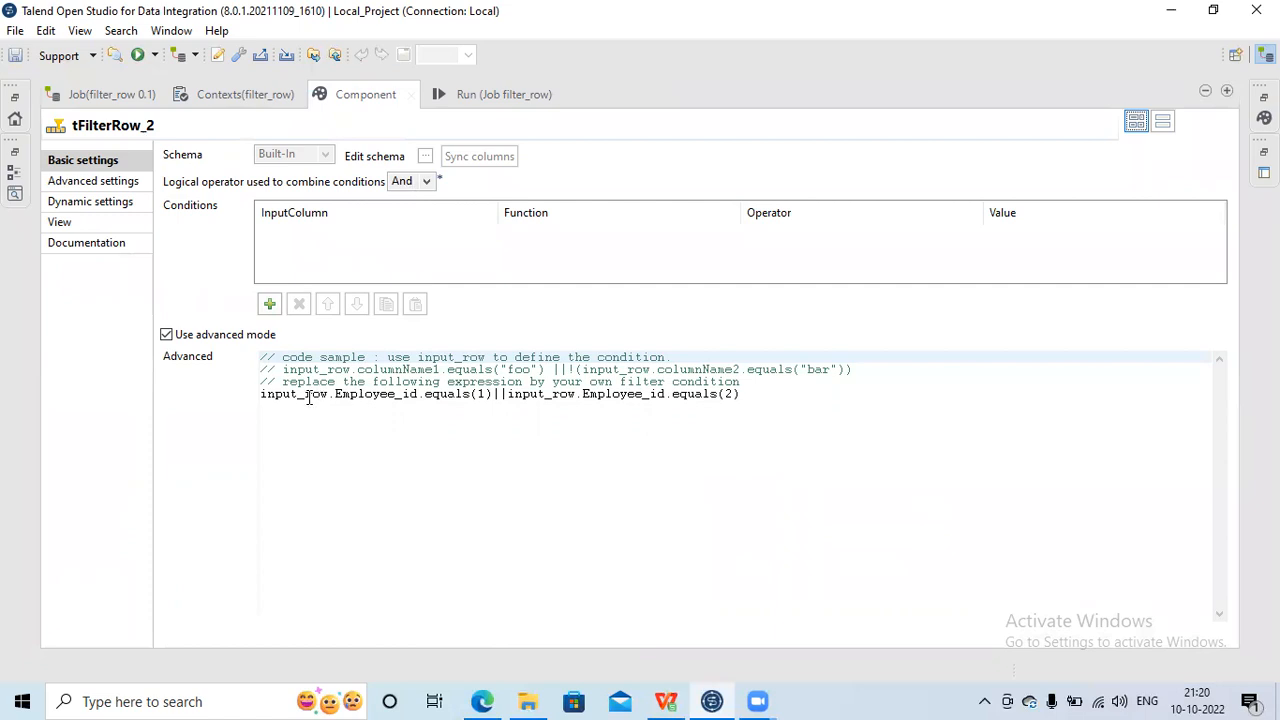
double_click(309, 396)
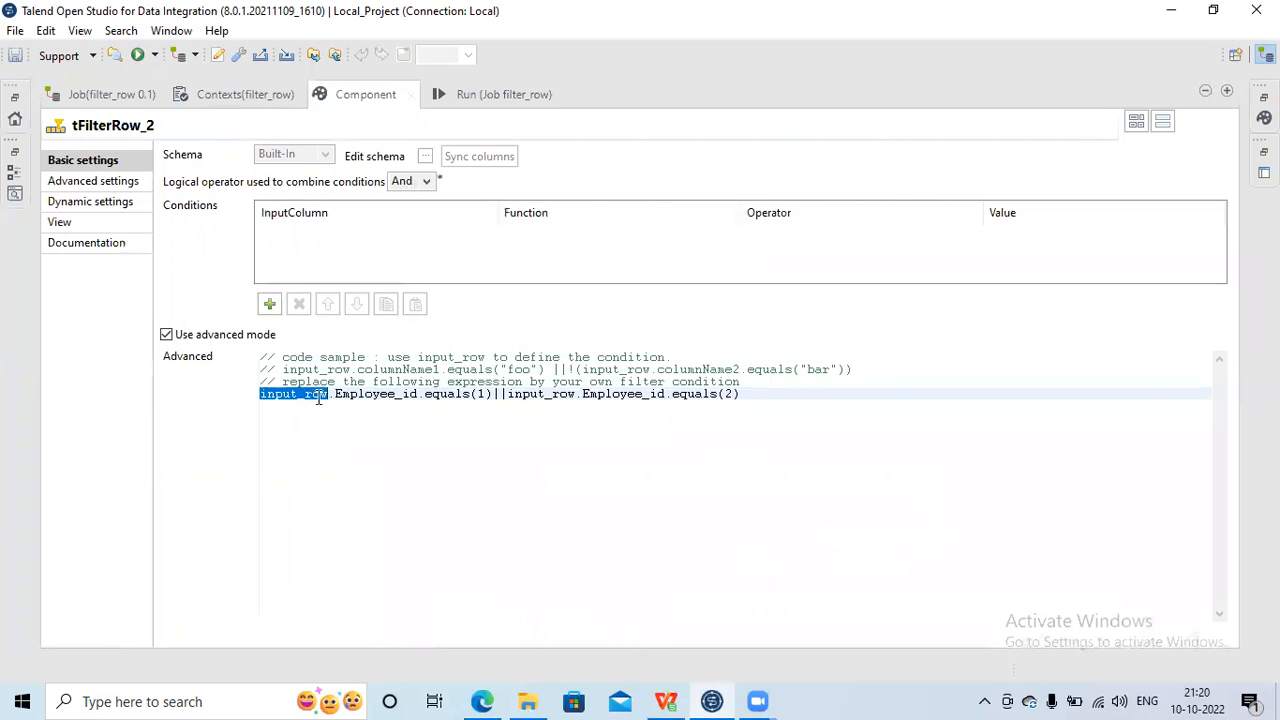
- Examine how the tFilterRow_2 expression tests Employee_id with equals(1) and equals(2), joined by the || operator
double_click(347, 395)
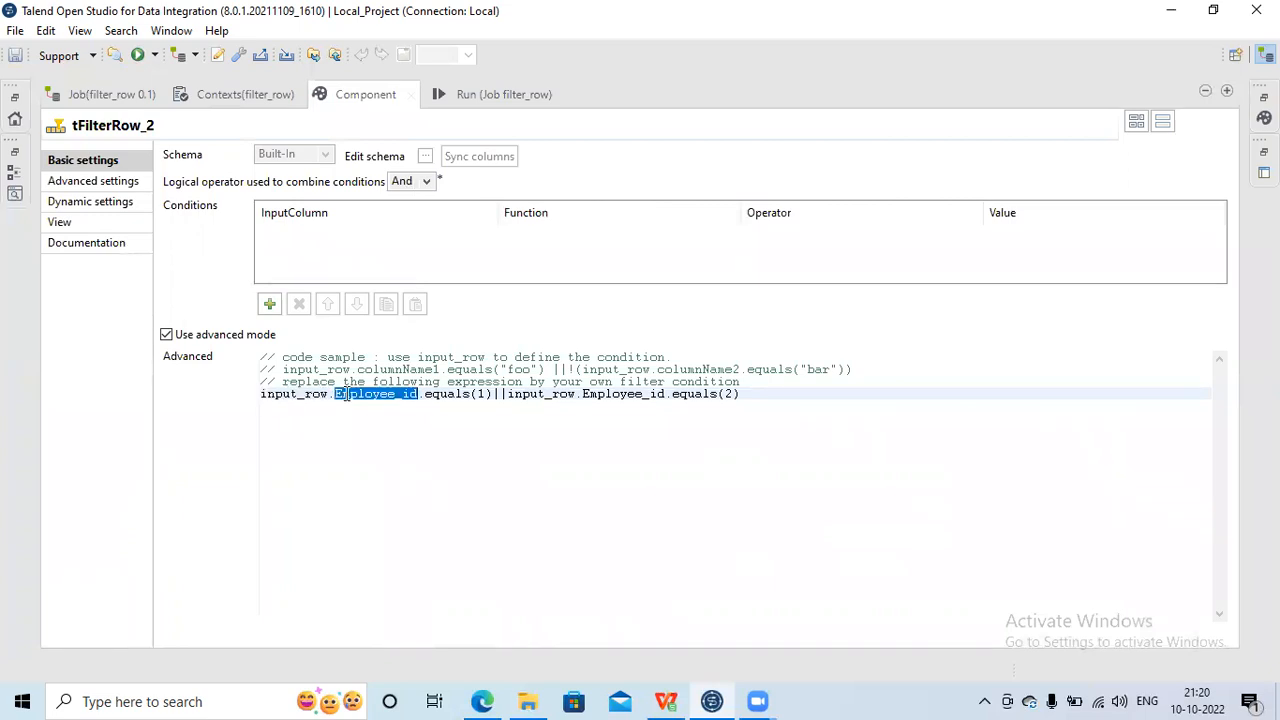
double_click(452, 395)
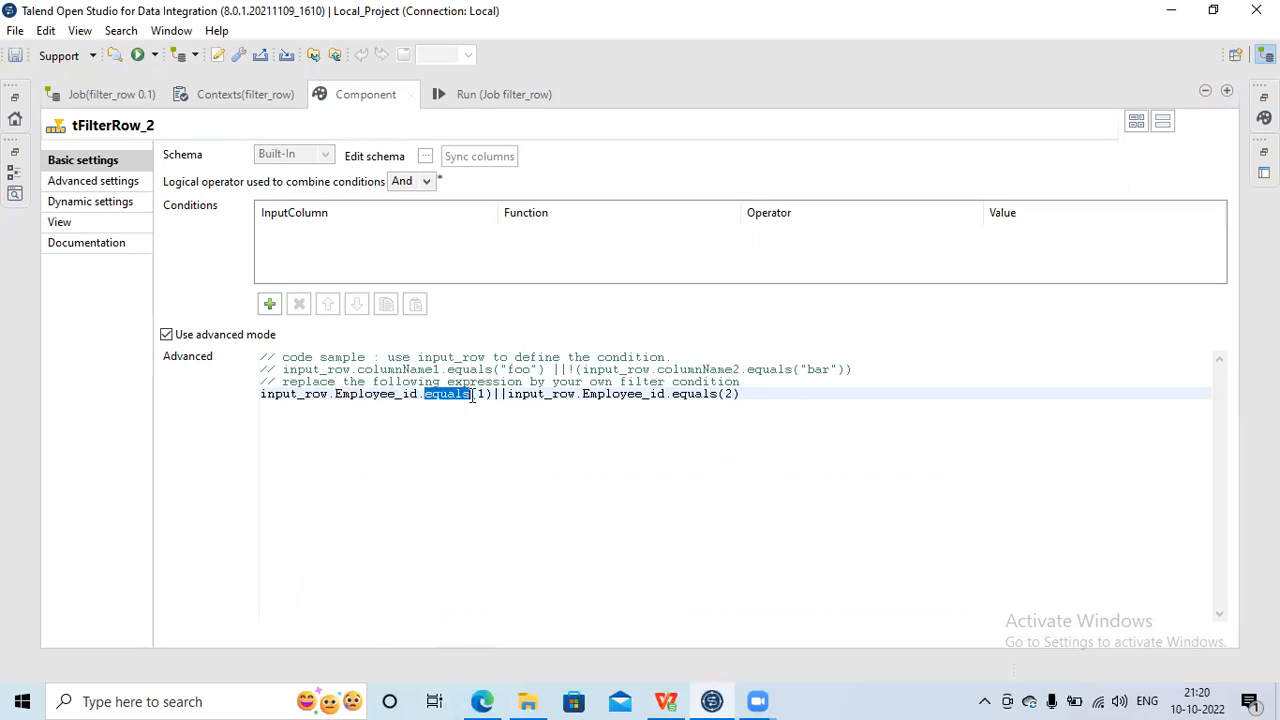
click(479, 393)
click(724, 396)
double_click(296, 395)
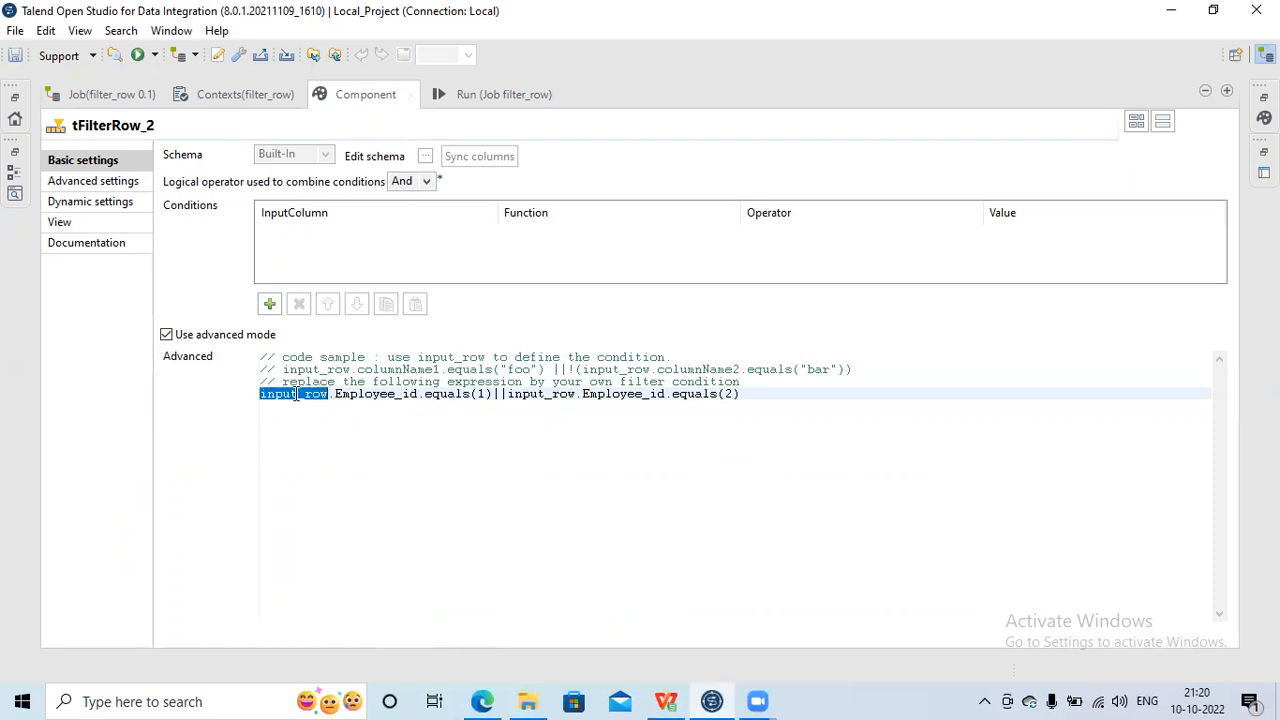
double_click(355, 394)
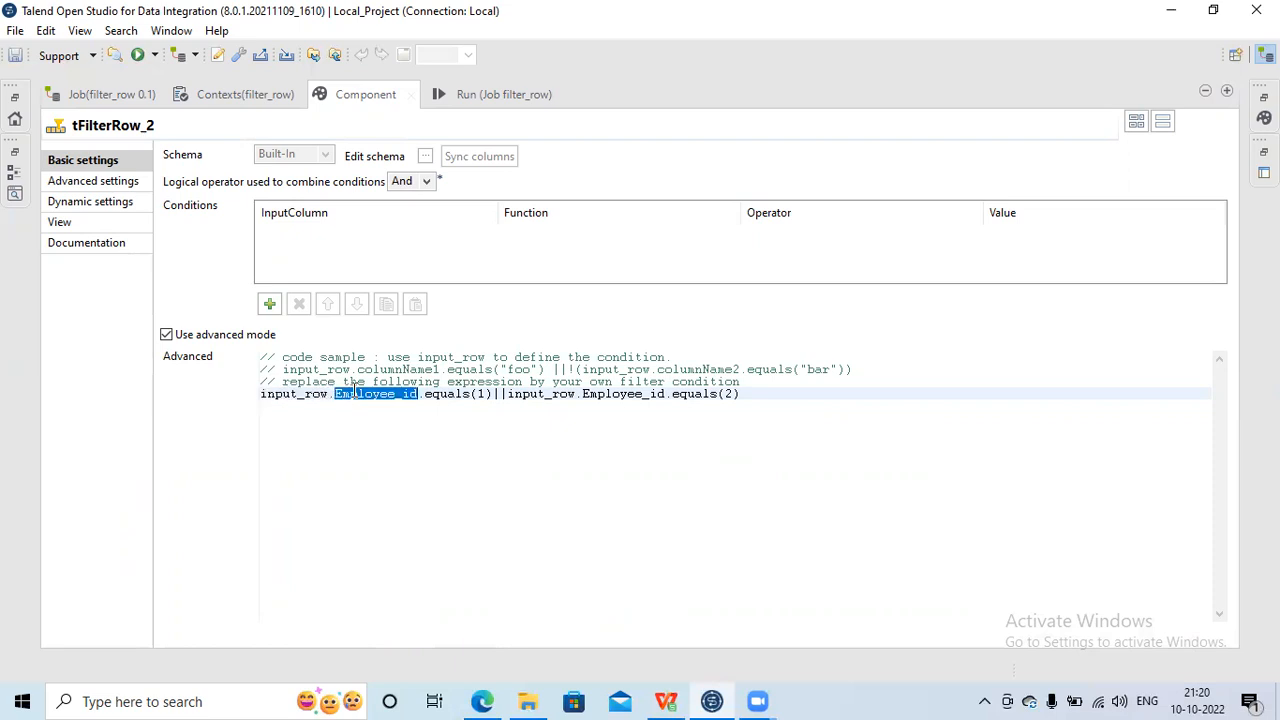
click(419, 394)
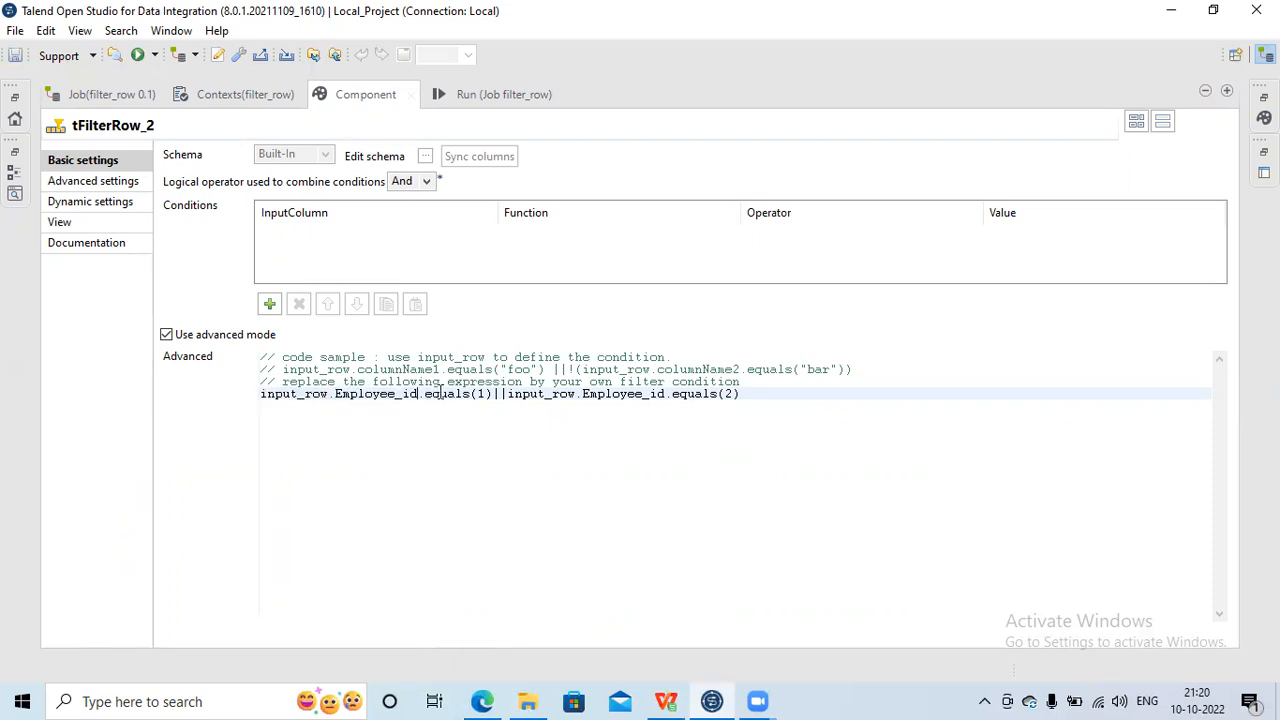
double_click(441, 394)
click(486, 394)
click(504, 394)
text(|)
double_click(551, 393)
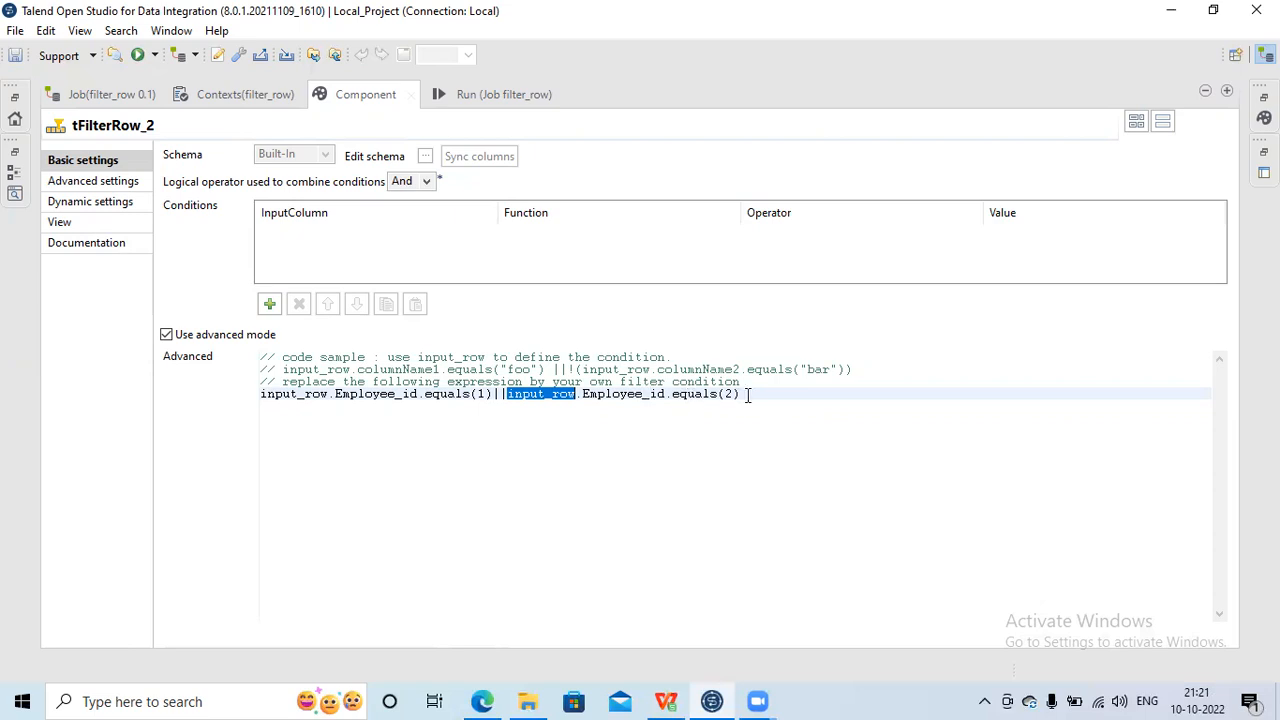
drag(748, 395, 262, 394)
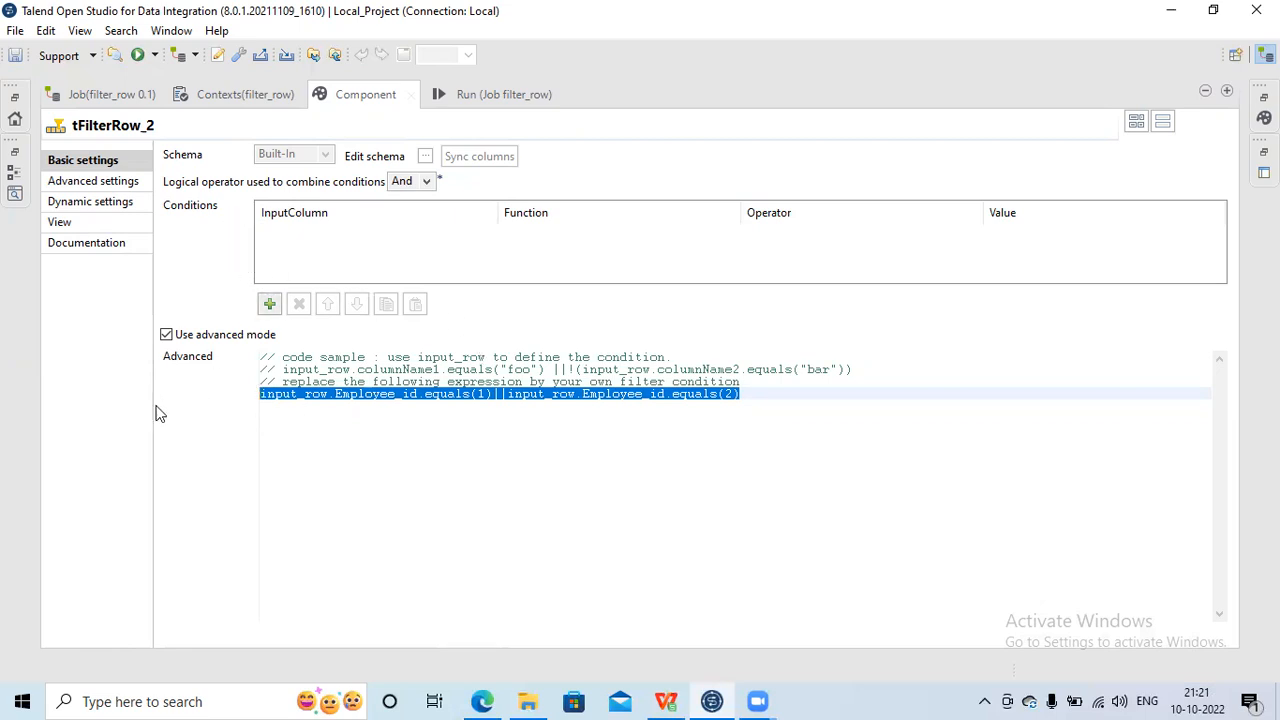
- Run the filter_row job with the || expression and view its console output enlarged
click(487, 96)
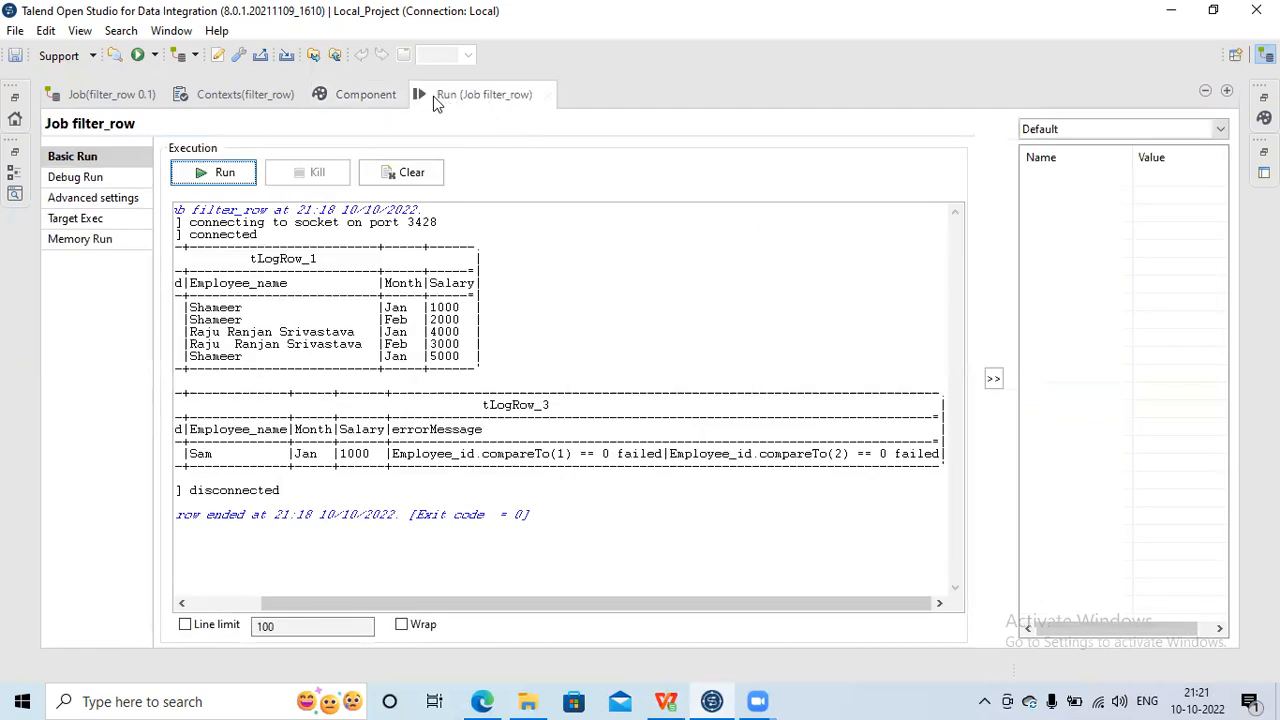
double_click(455, 100)
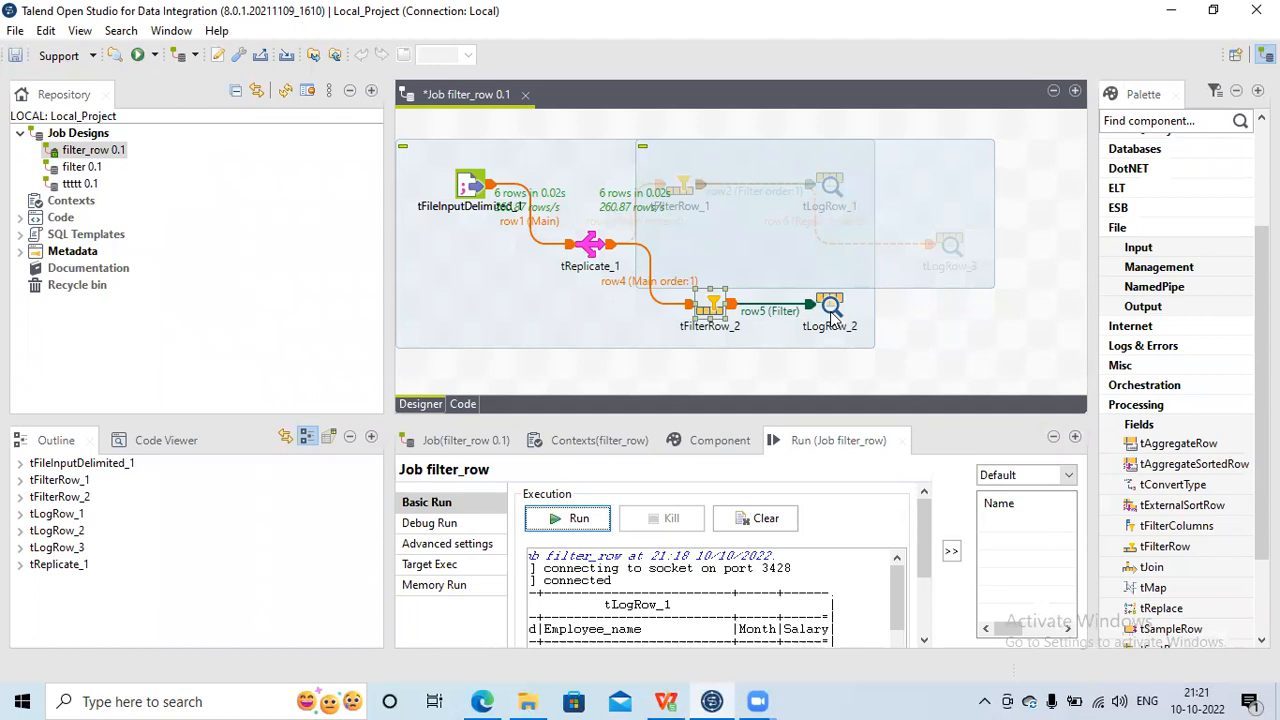
click(574, 519)
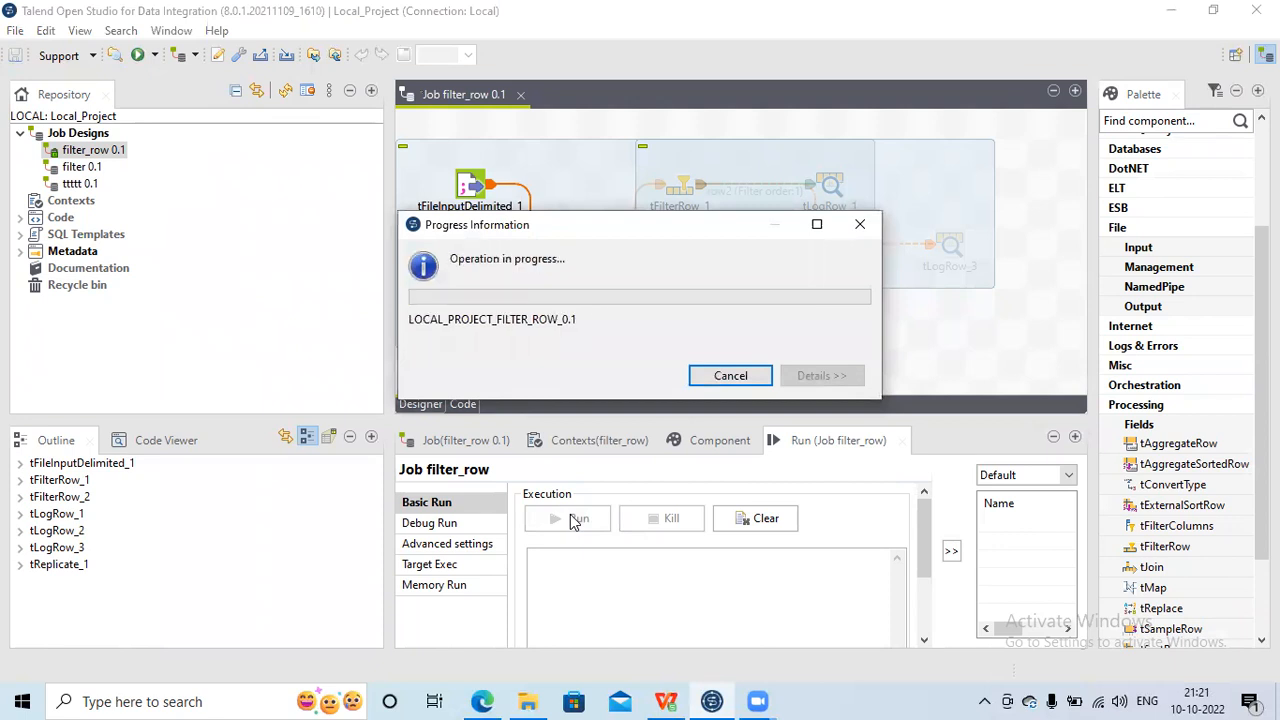
double_click(834, 440)
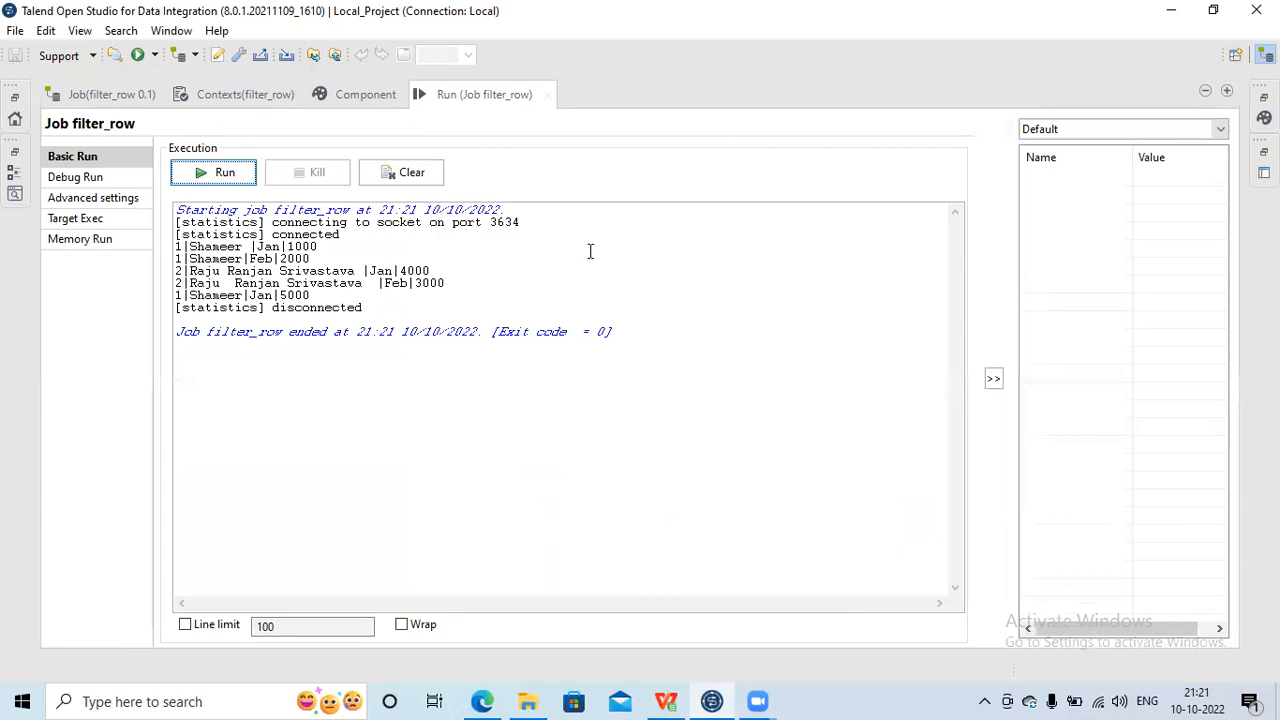
double_click(472, 104)
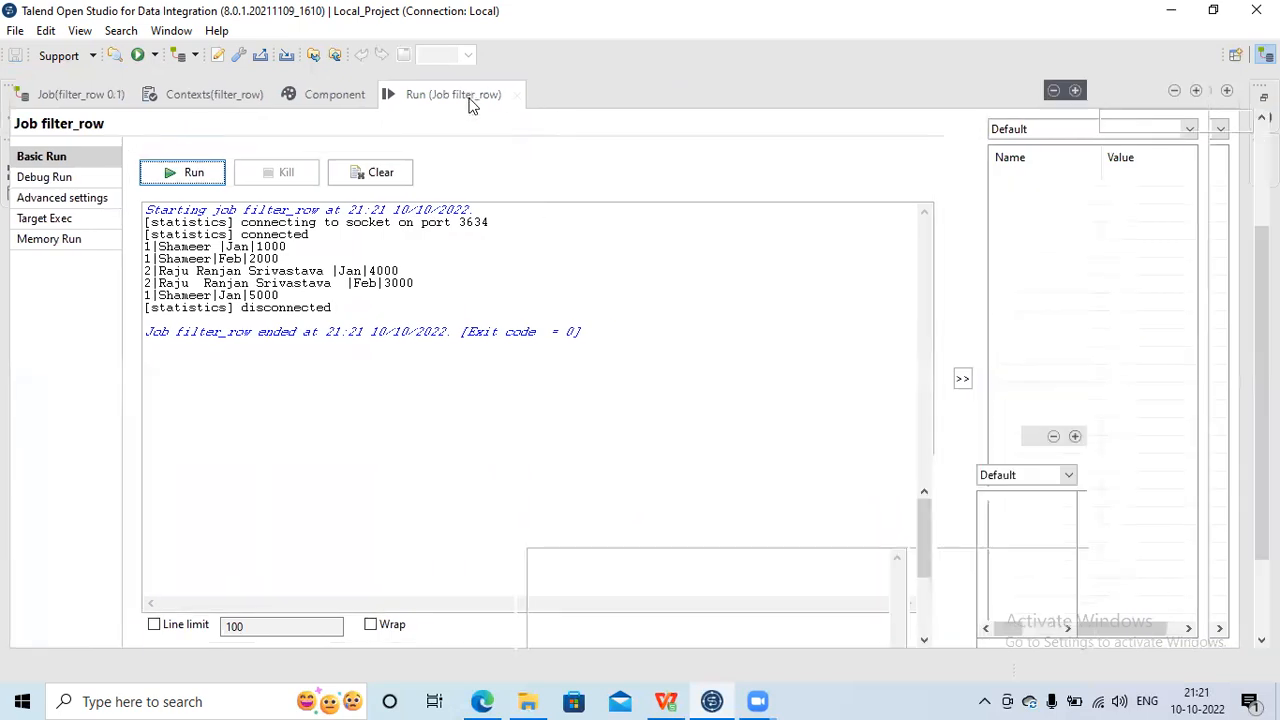
- Set the output mode of tLogRow_2 to Table (print values in cells of a table)
click(822, 312)
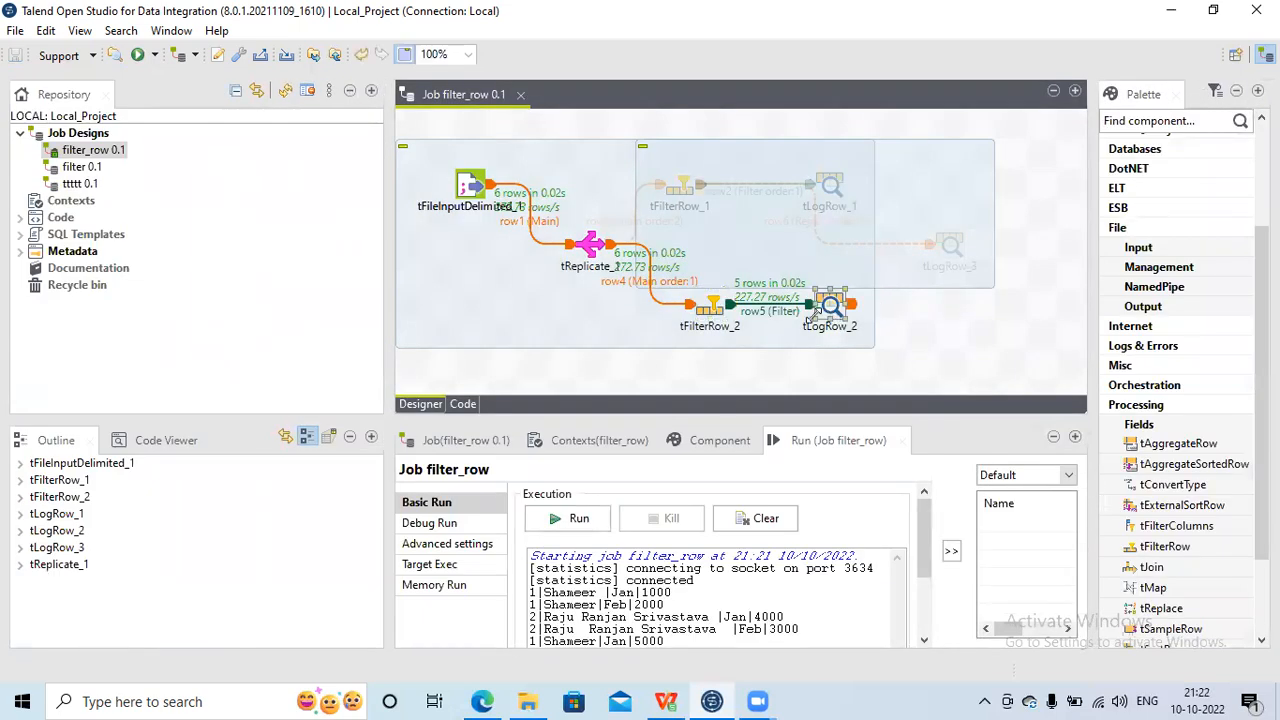
click(712, 438)
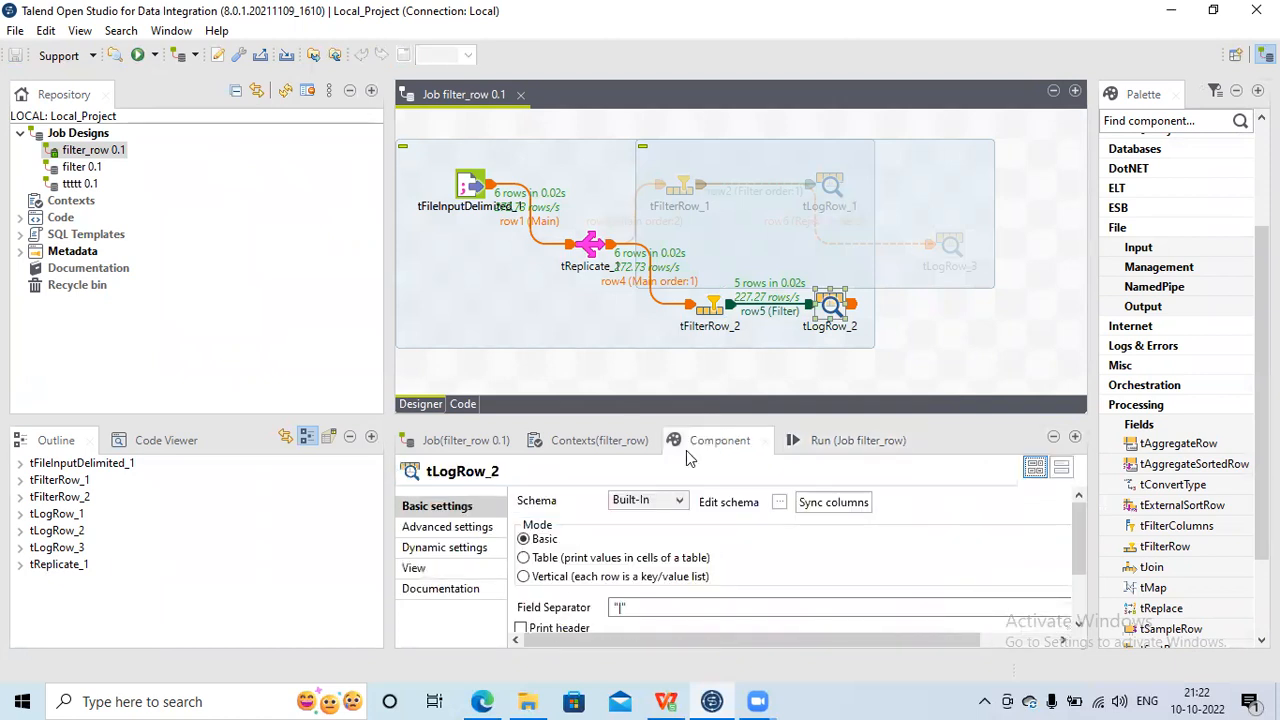
click(556, 563)
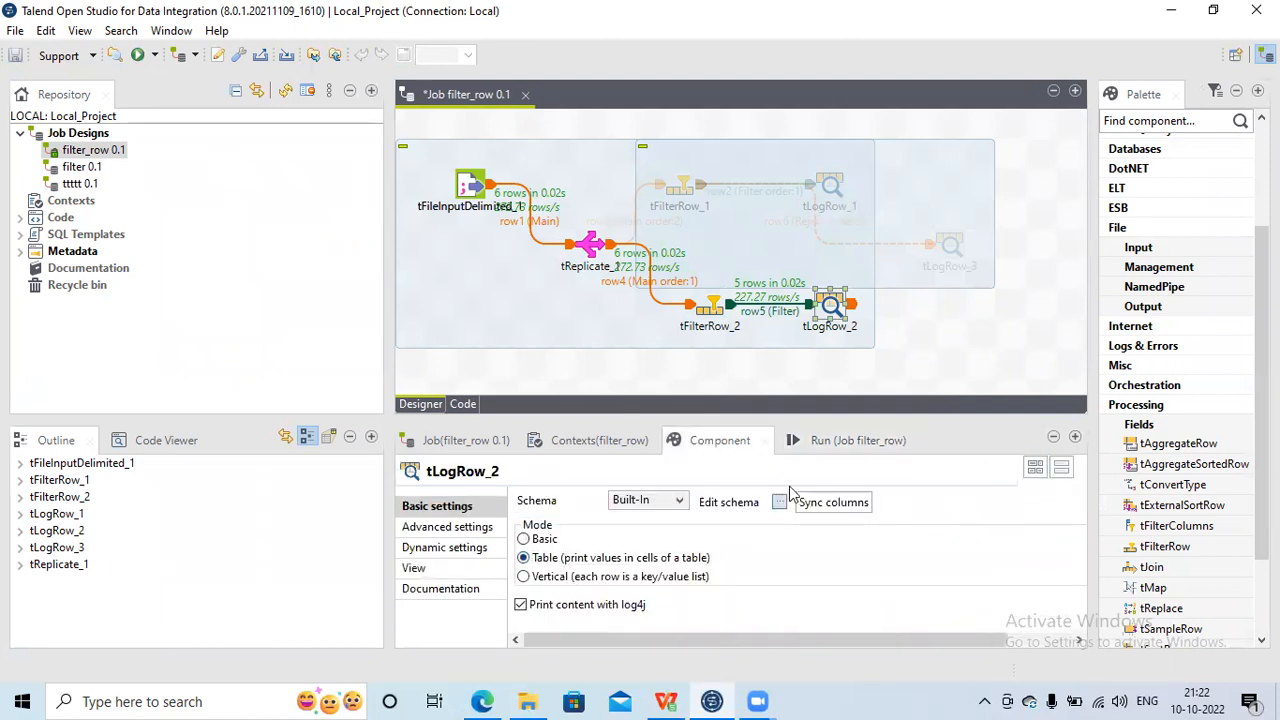
- Run the filter_row job again and check the Employee_id values in the tLogRow_2 table
double_click(821, 439)
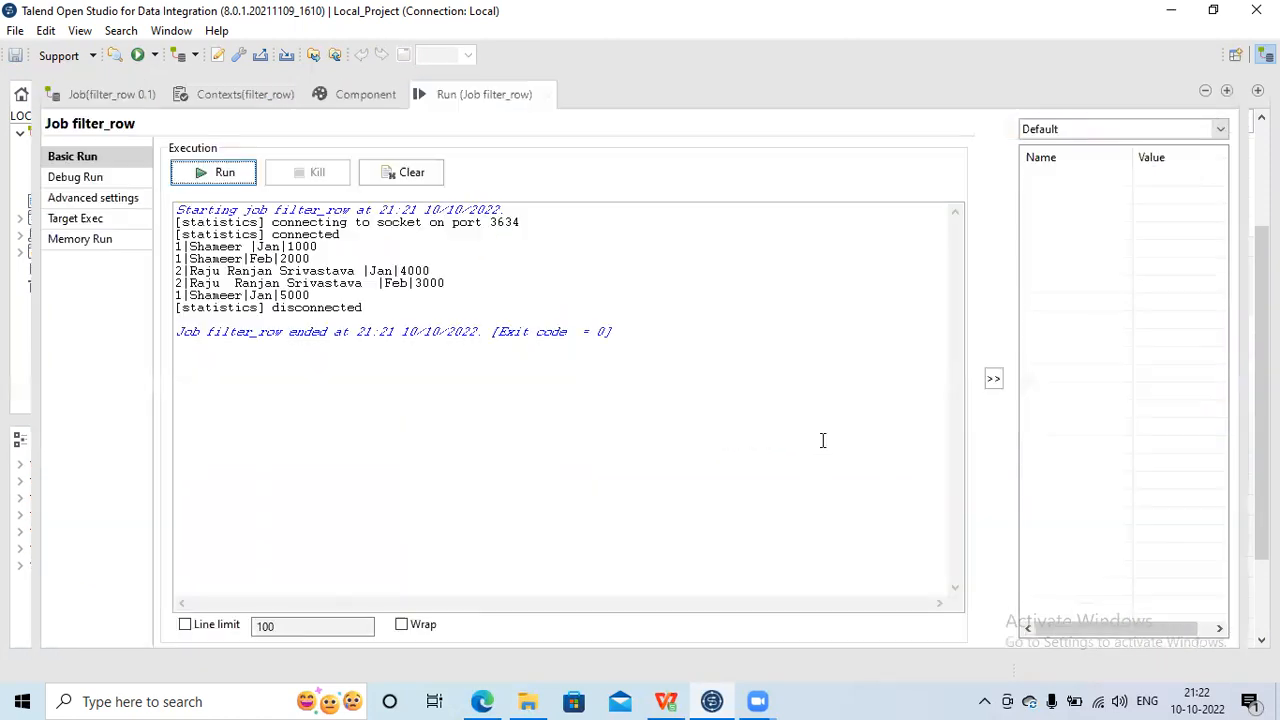
click(209, 176)
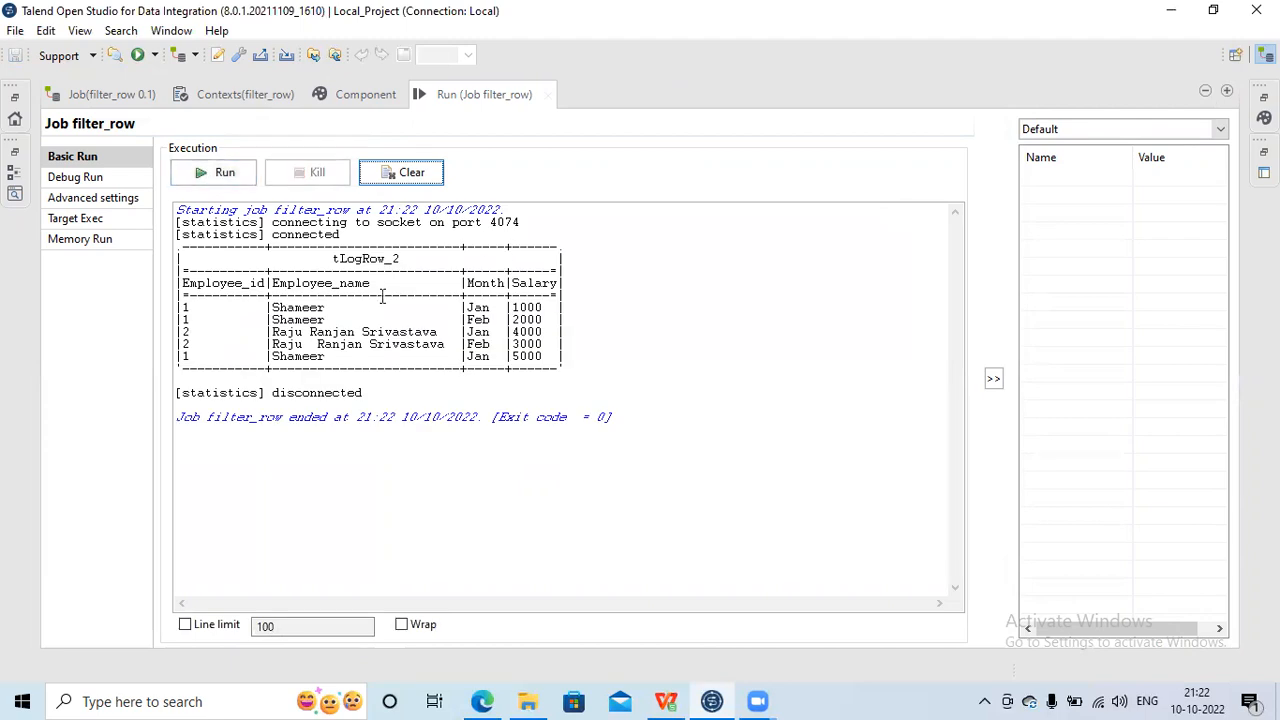
click(195, 311)
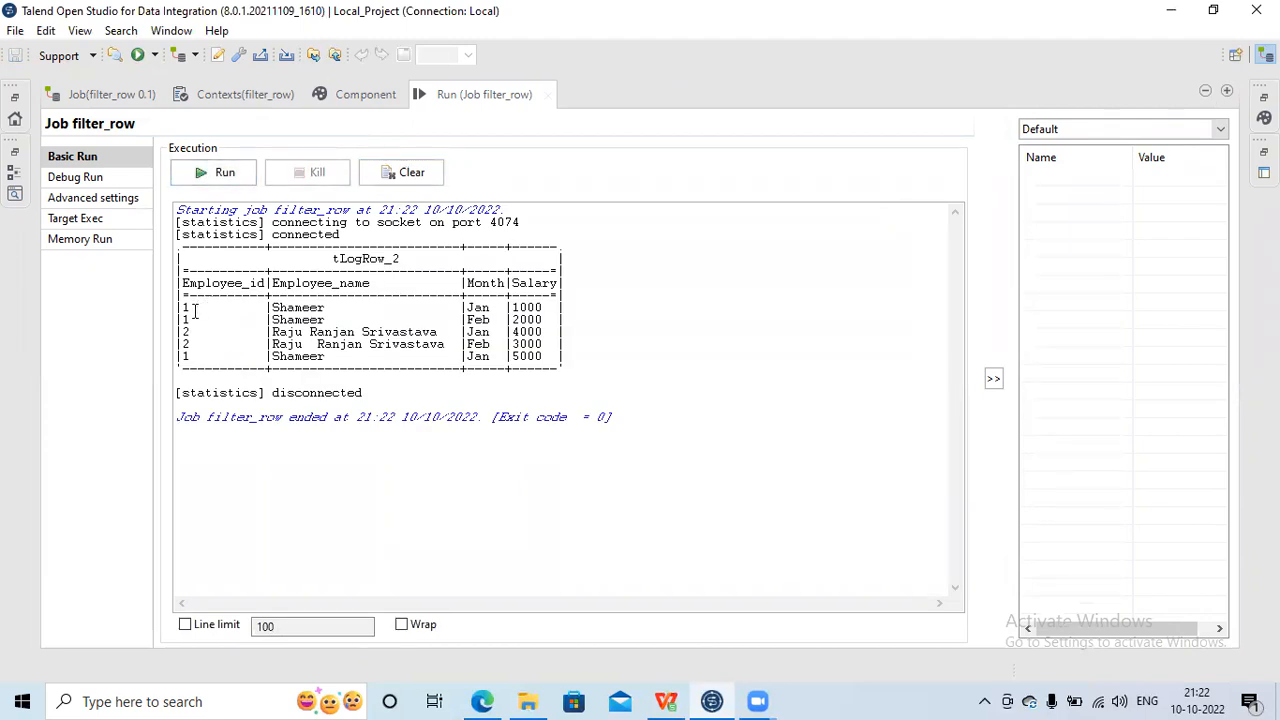
key(Down)
- Replace the || operator with && between the two Employee_id conditions in the advanced expression of tFilterRow_2
double_click(474, 98)
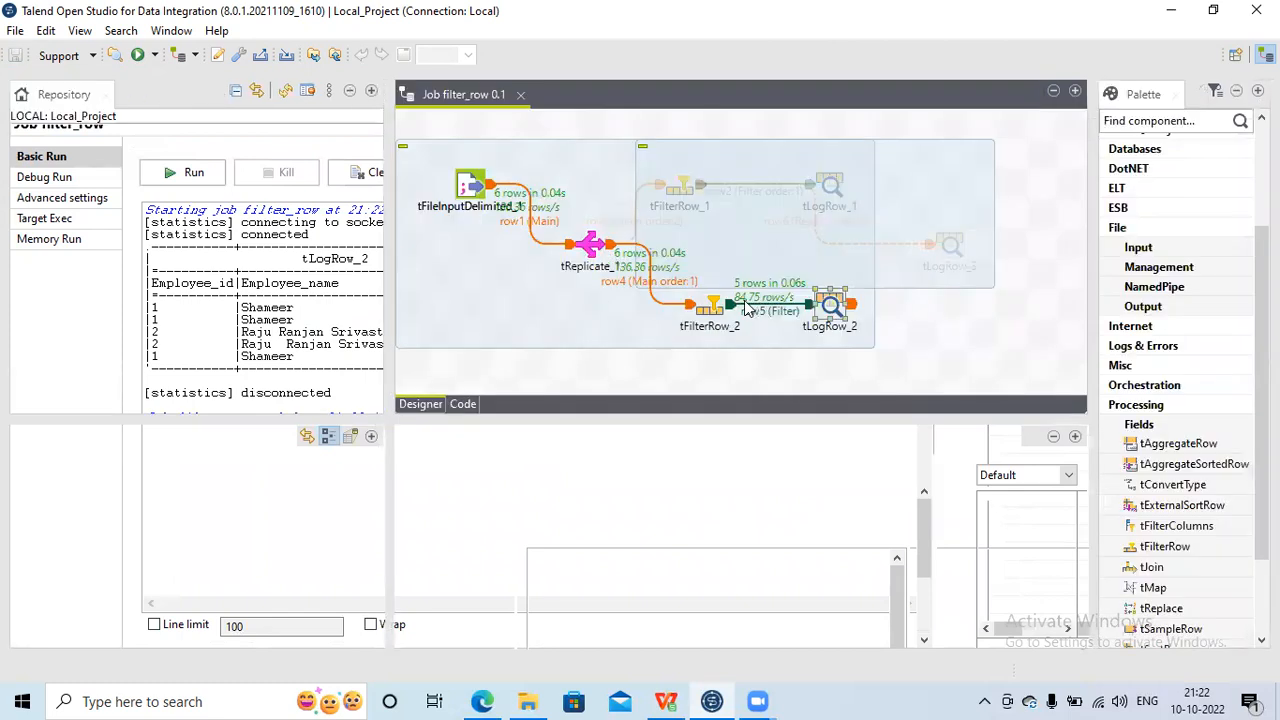
click(714, 308)
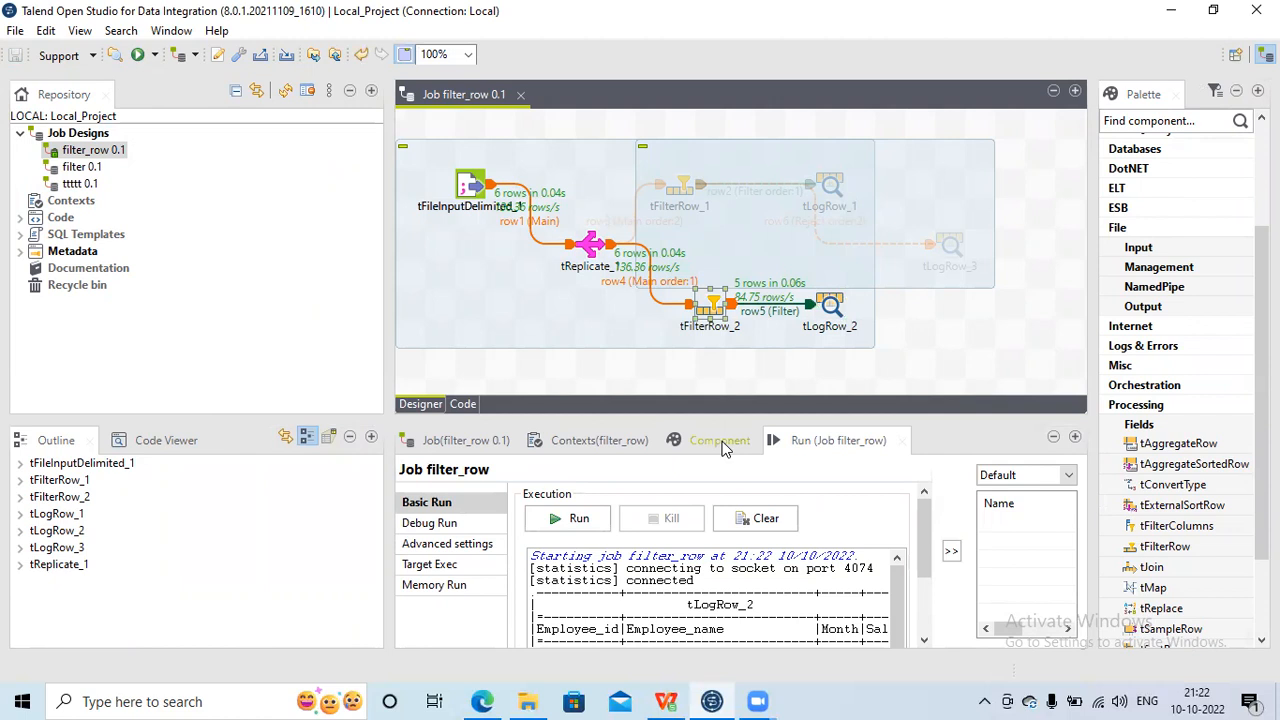
double_click(720, 440)
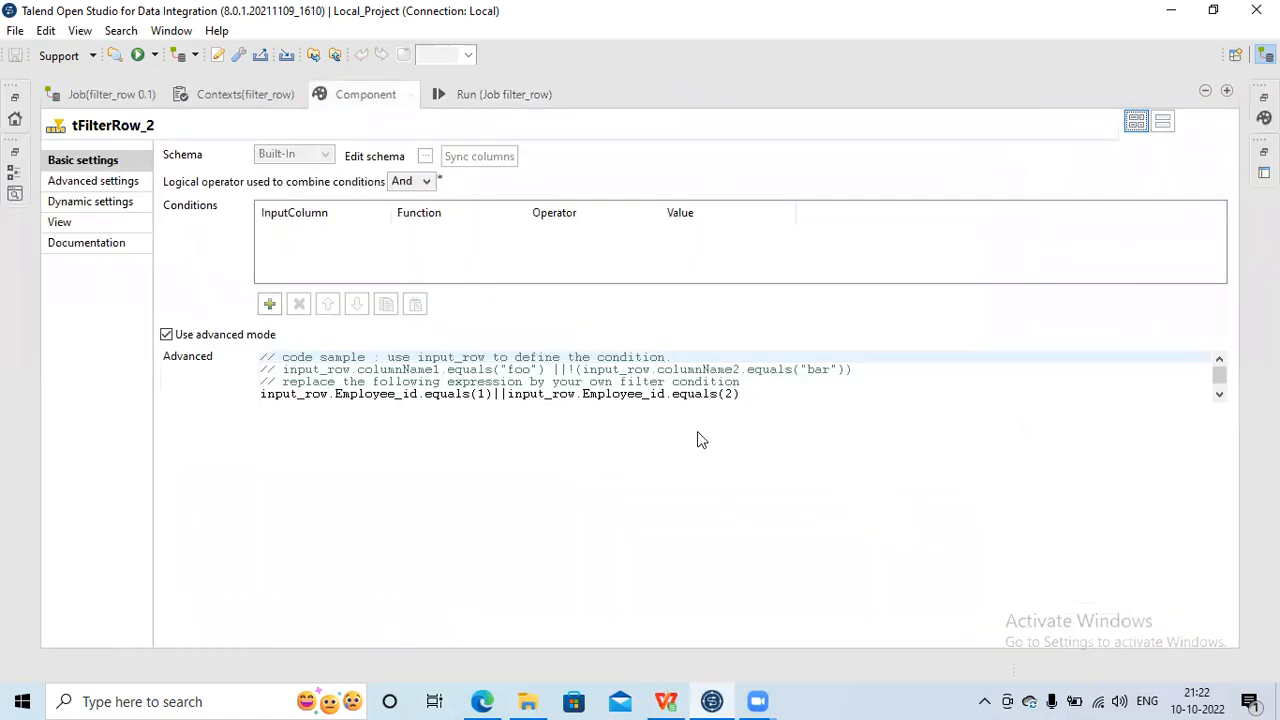
click(498, 393)
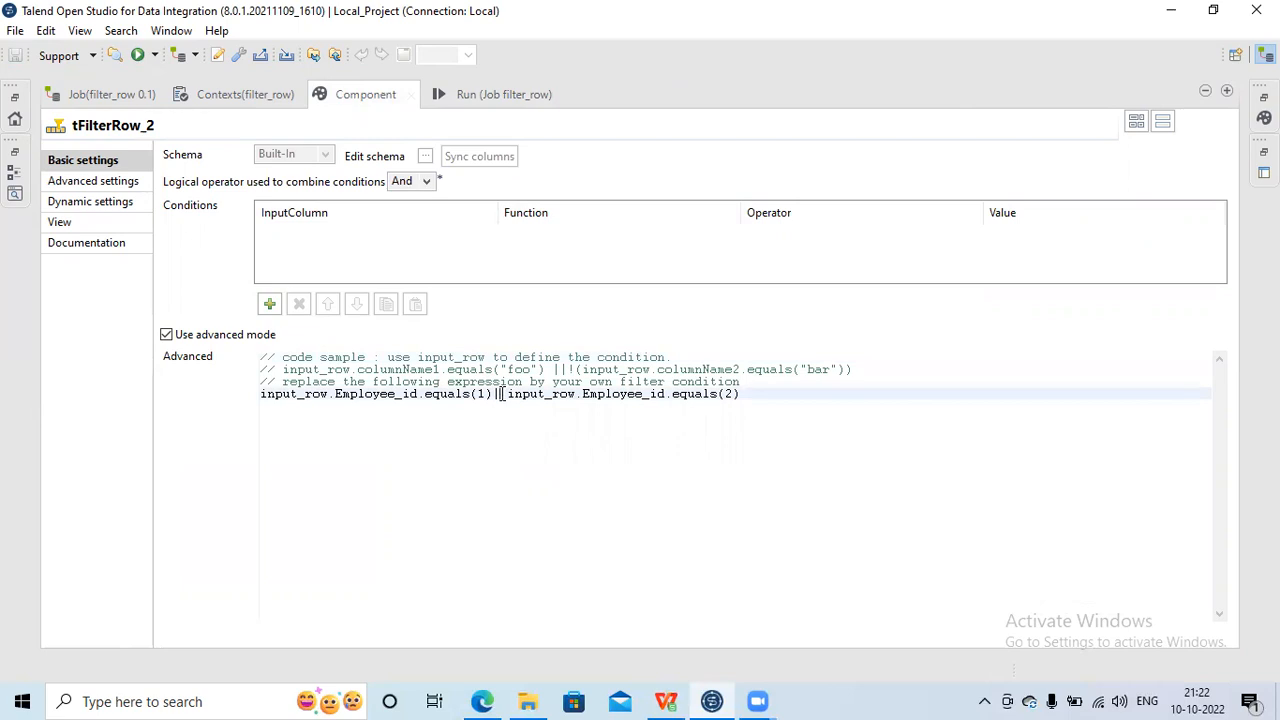
key(Delete)
key(BackSpace)
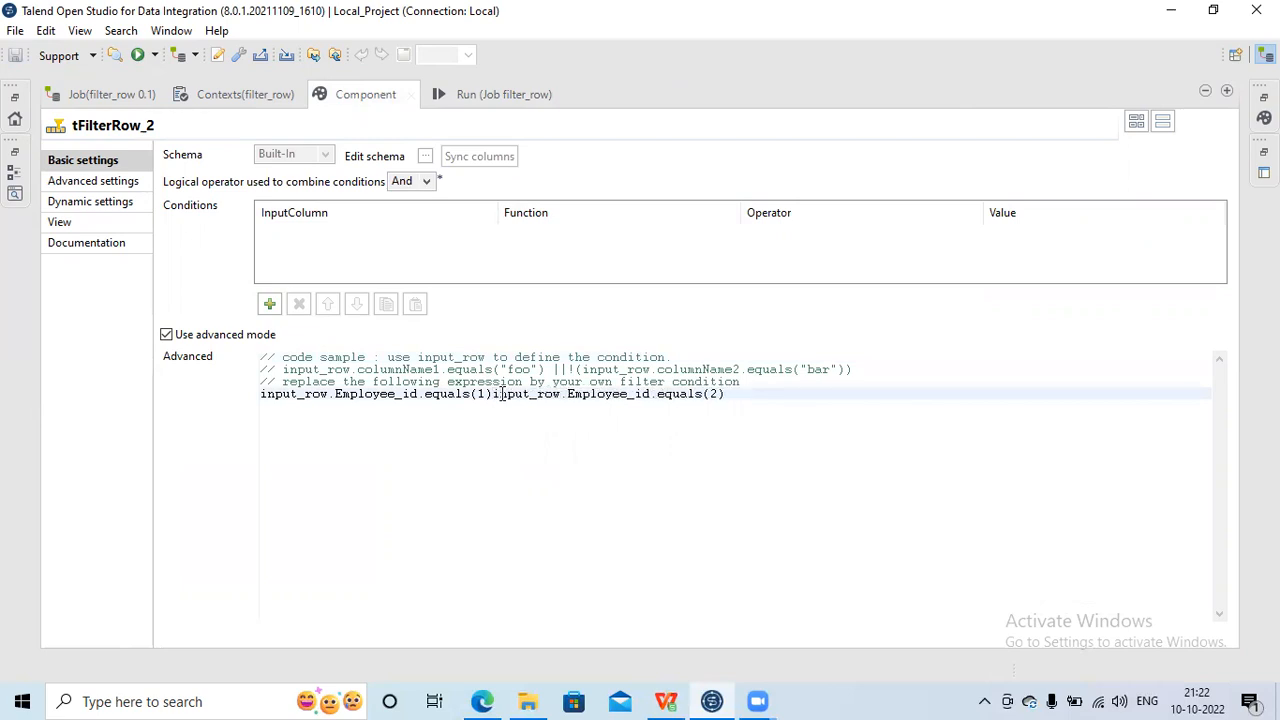
text(&&)
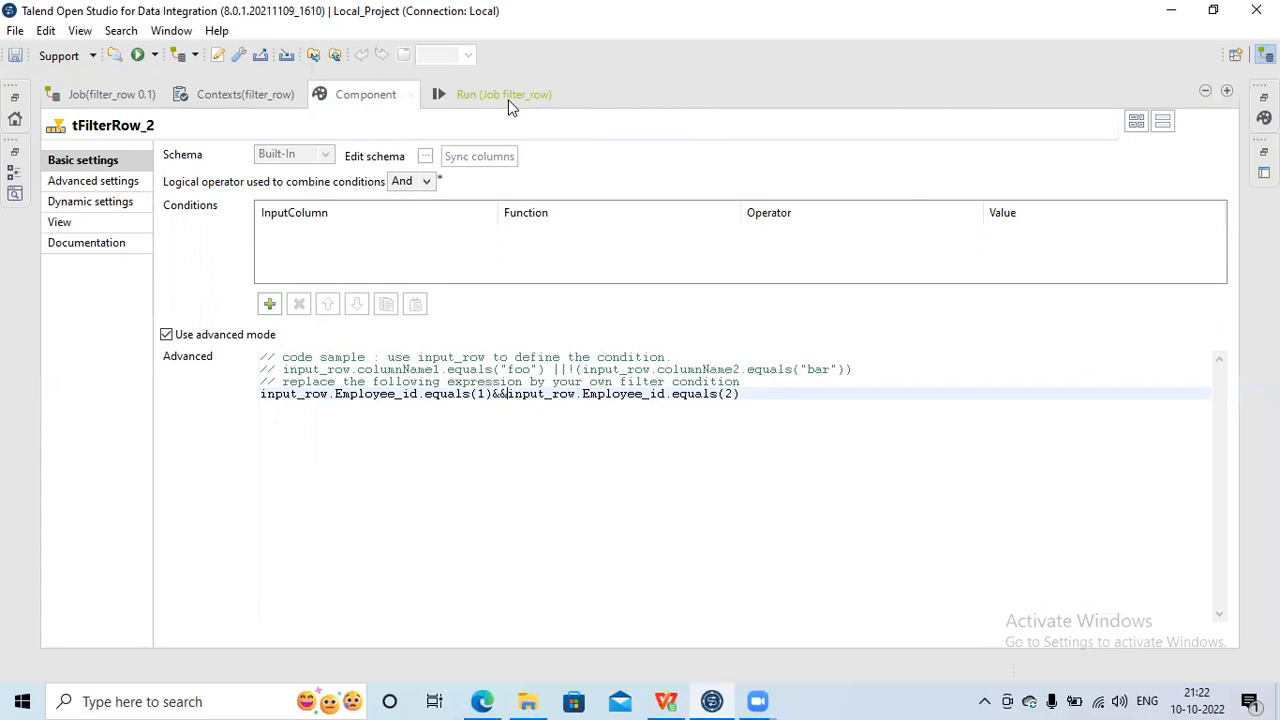
- Run the filter_row job with the && filter expression
click(508, 97)
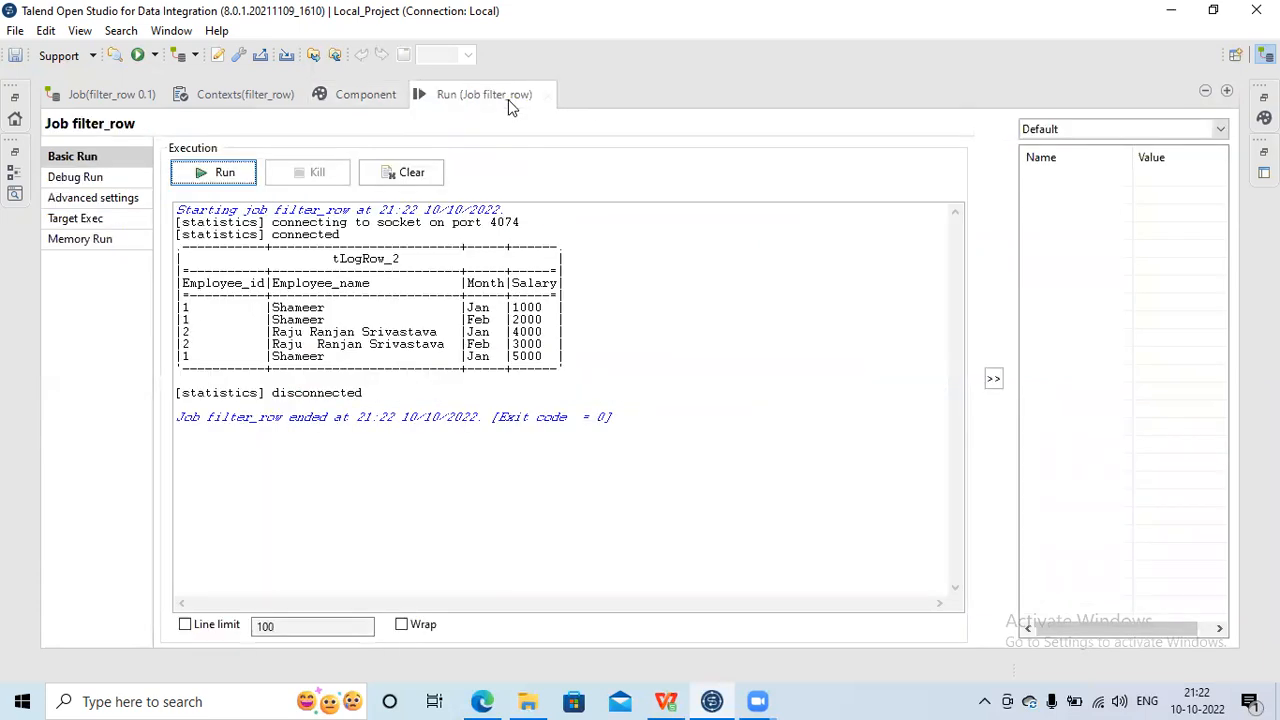
click(225, 172)
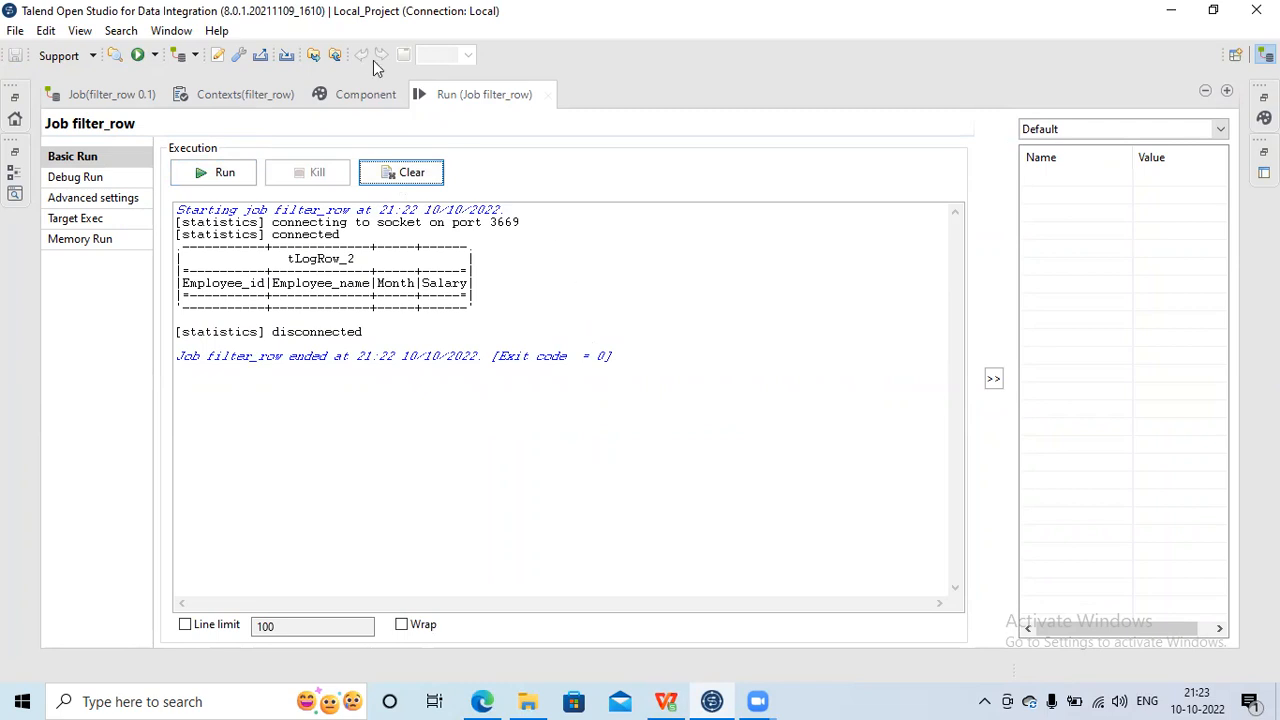
- Review the advanced mode setting and the && expression of tFilterRow_2 in its enlarged basic settings
click(356, 97)
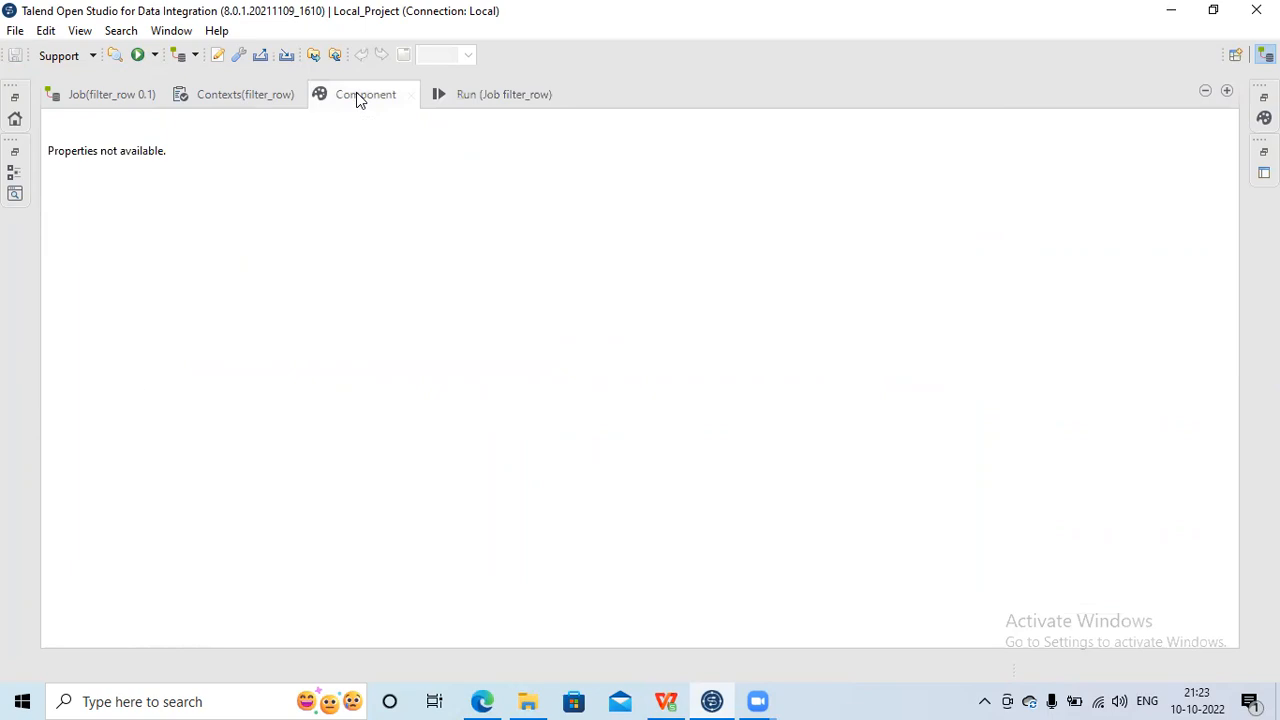
double_click(473, 97)
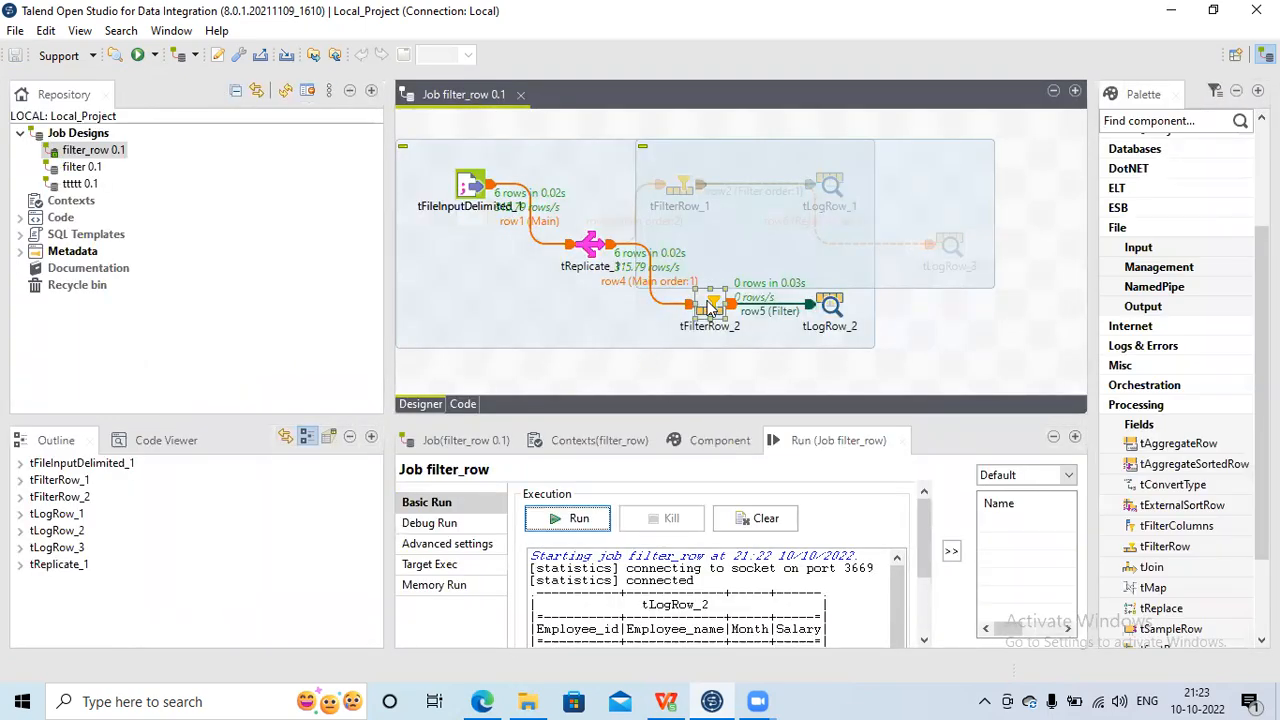
click(714, 385)
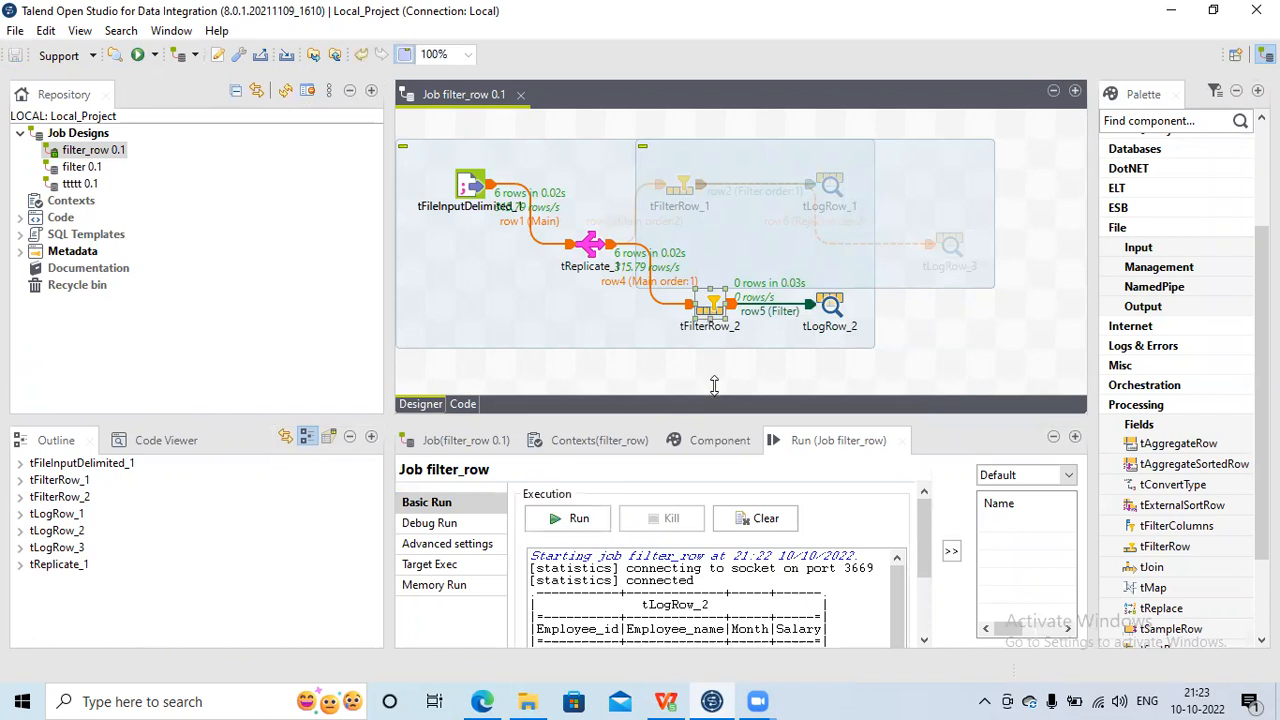
click(718, 444)
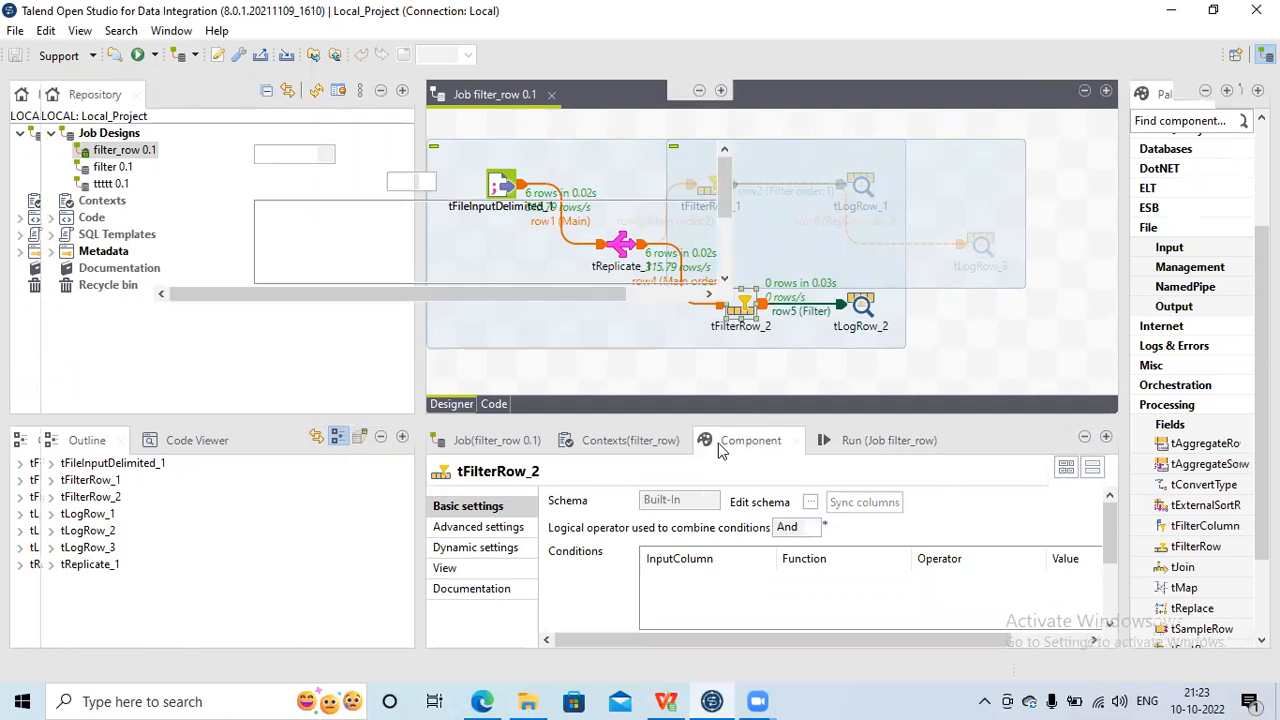
double_click(718, 441)
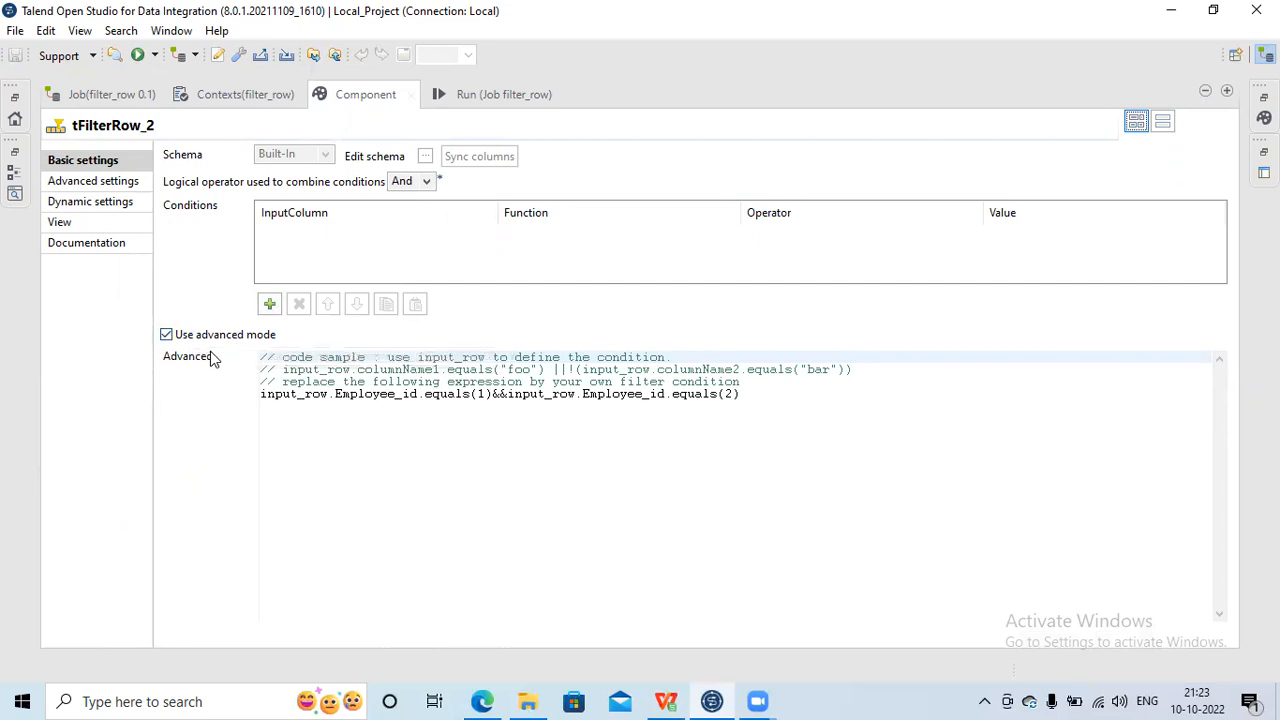
click(512, 94)
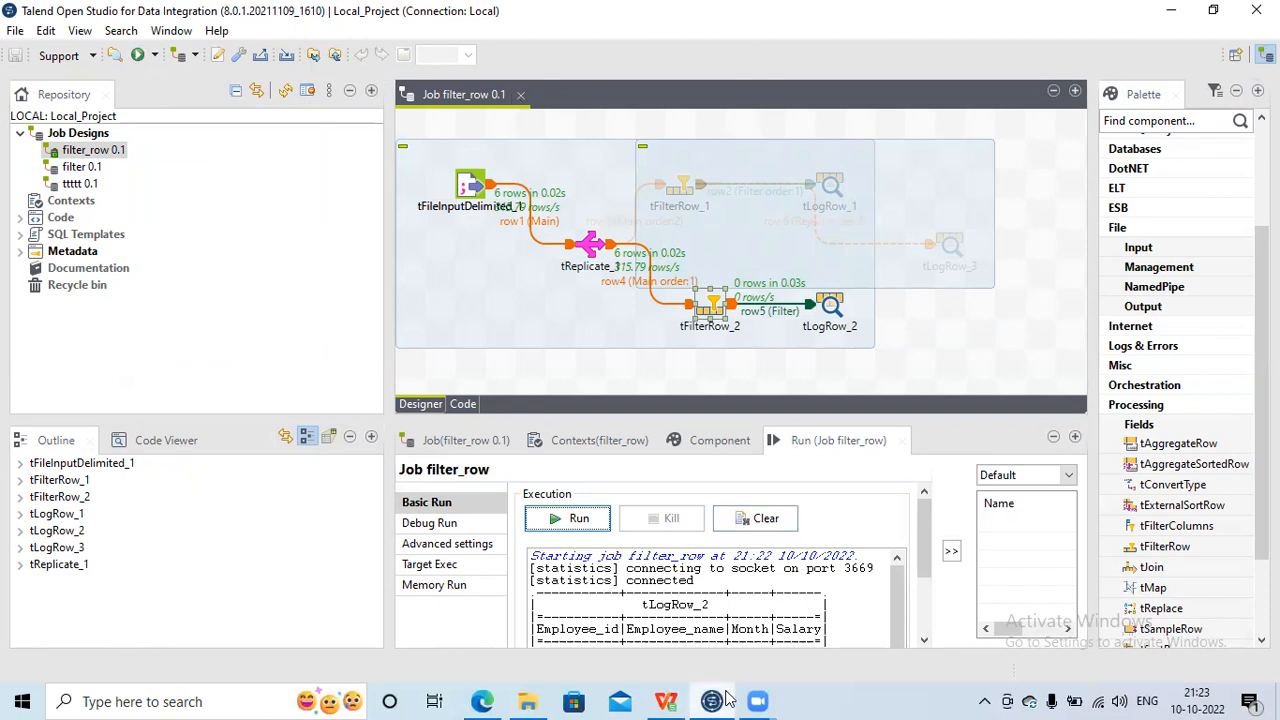
click(760, 700)
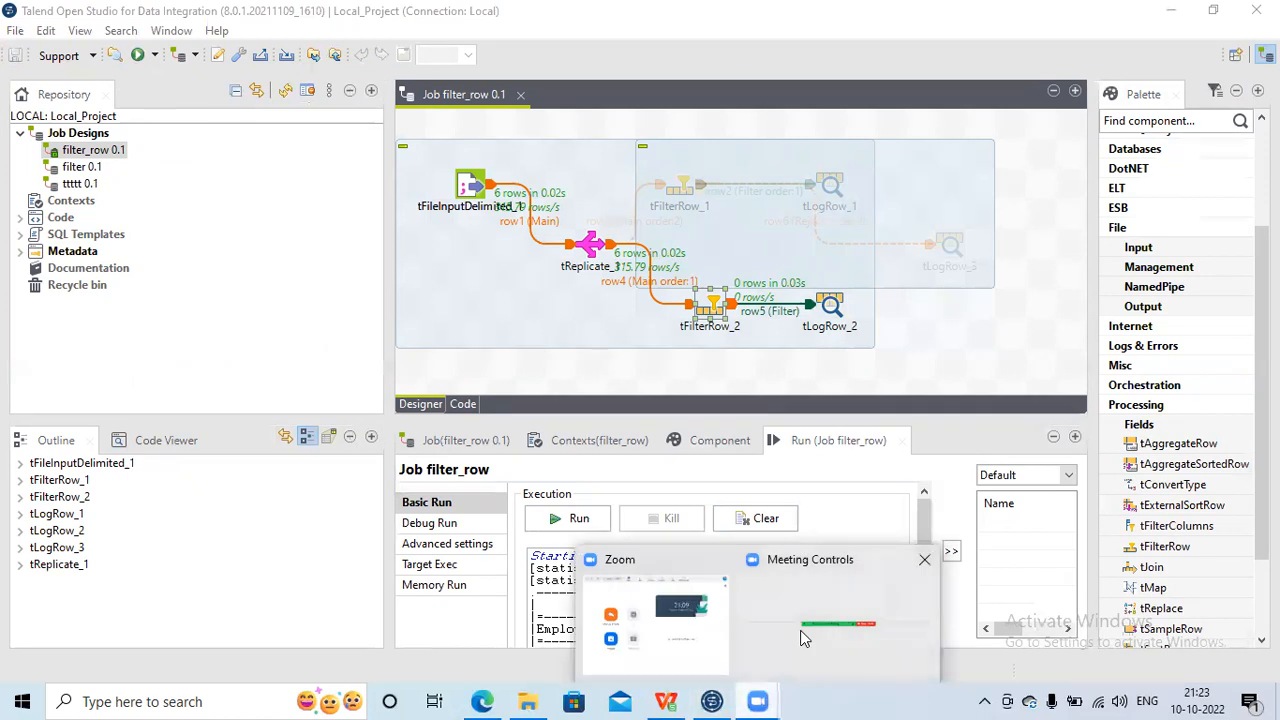